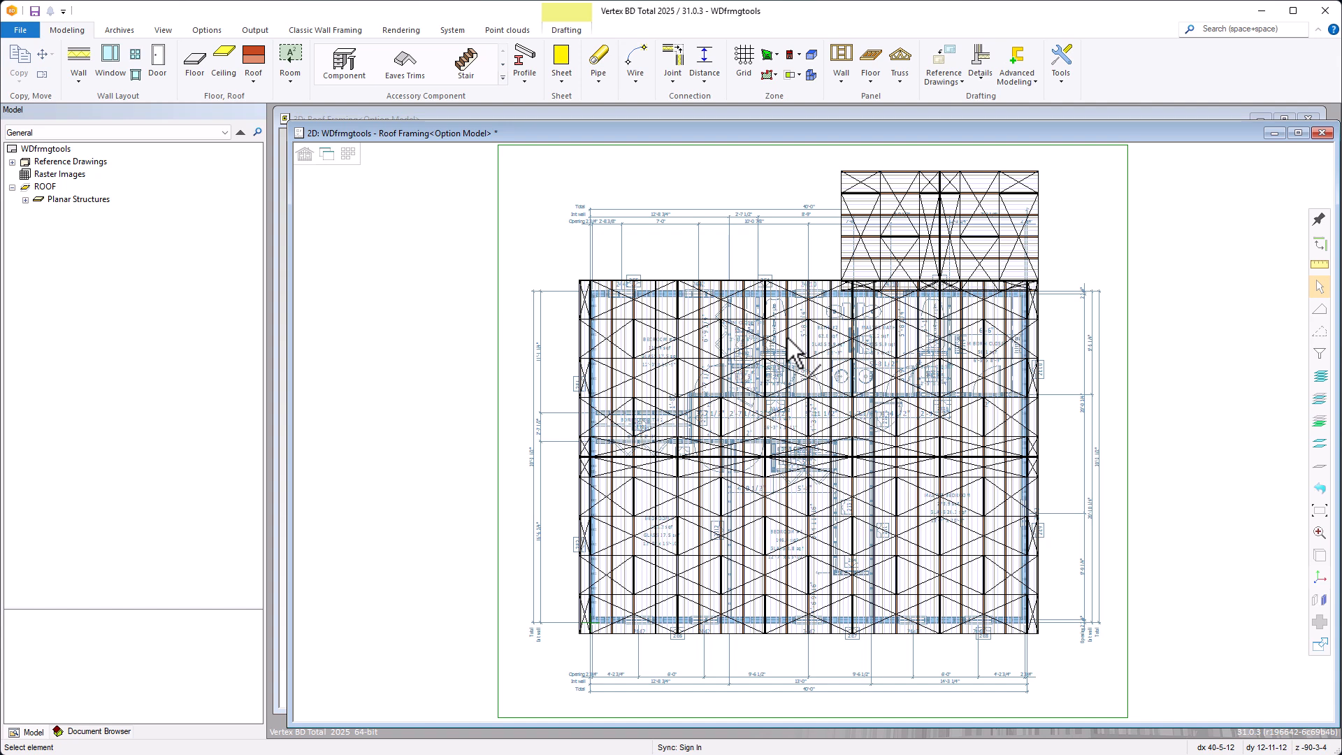
Start a Single Collar Tie from the floor framing accessories between the opposing rafters meeting at the ridge above the master bedroom
left_click(874, 78)
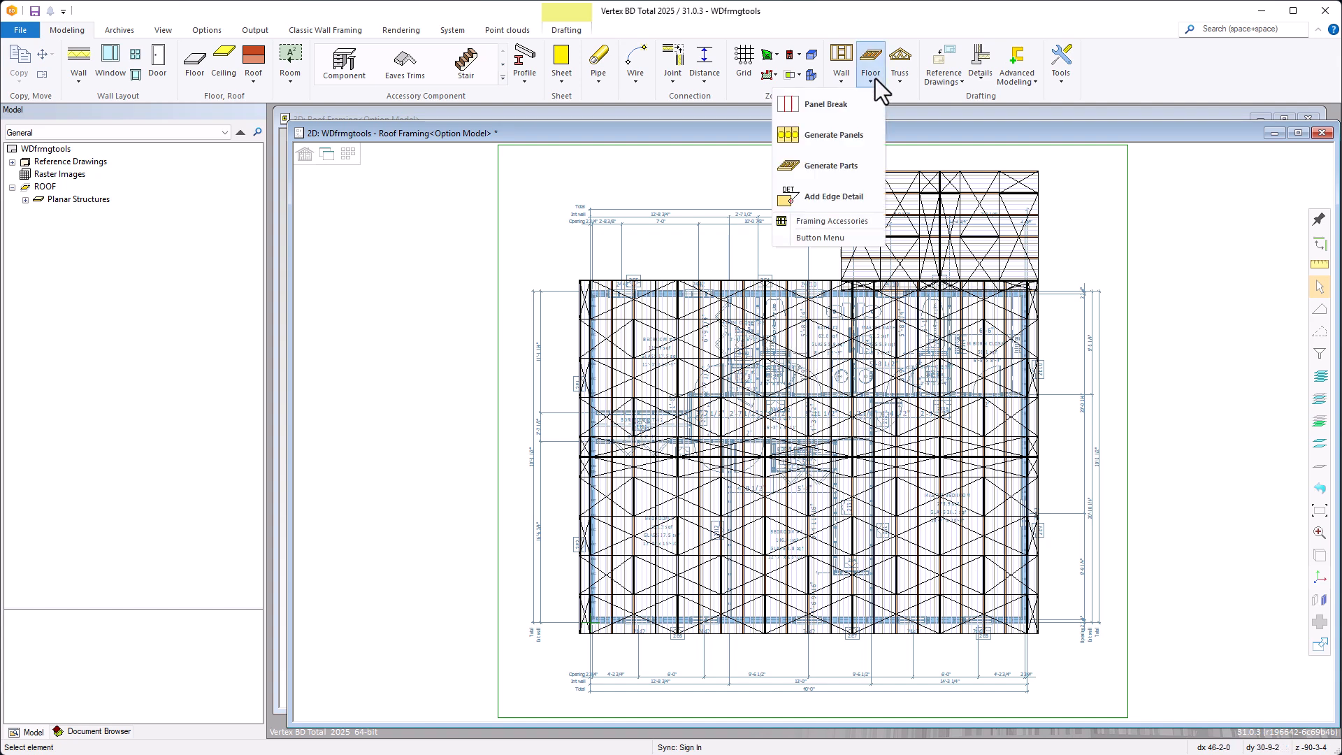
left_click(828, 222)
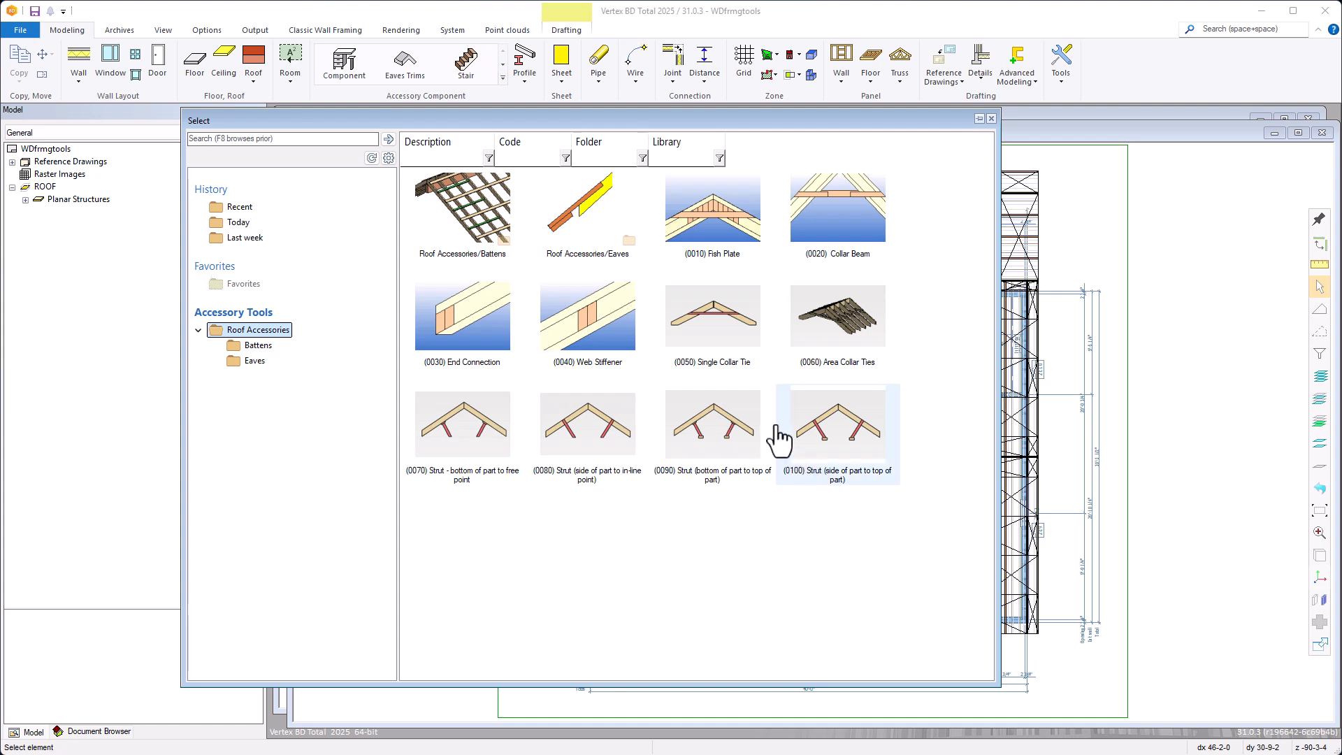
double_click(725, 340)
left_click(765, 324)
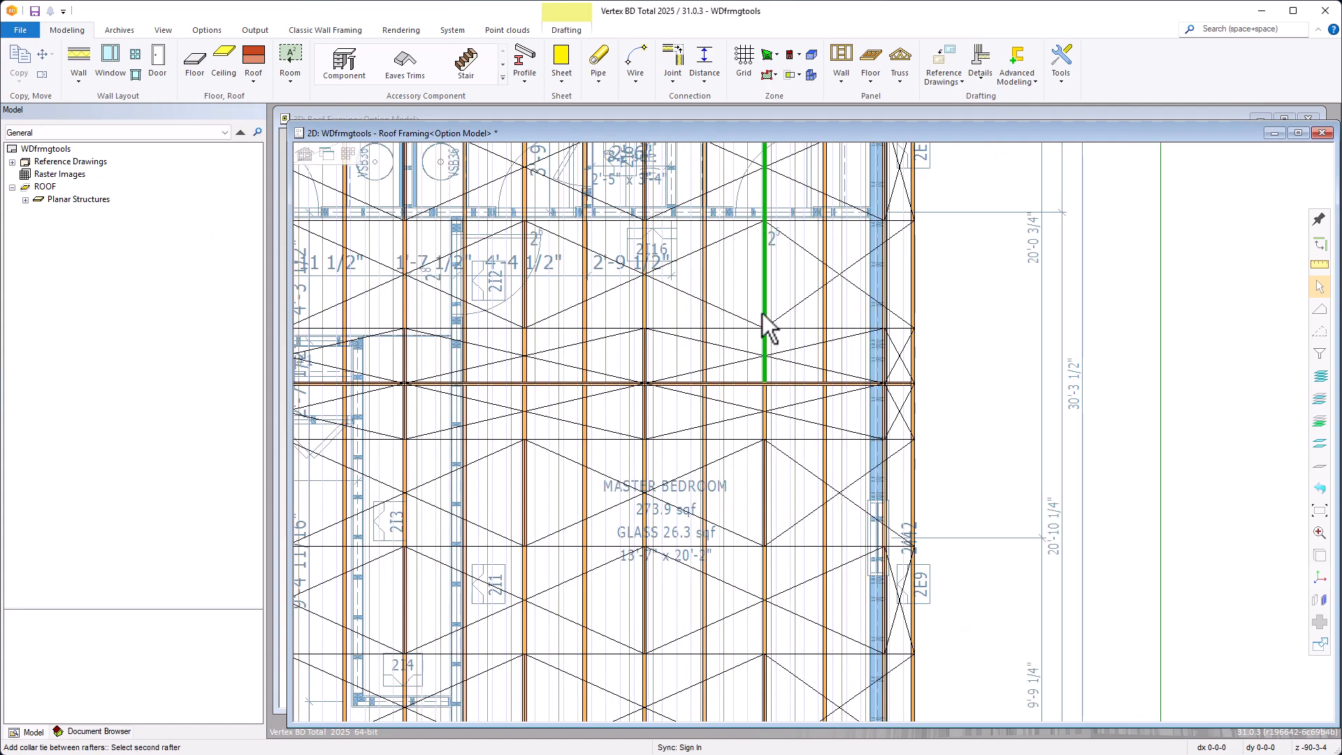
left_click(764, 428)
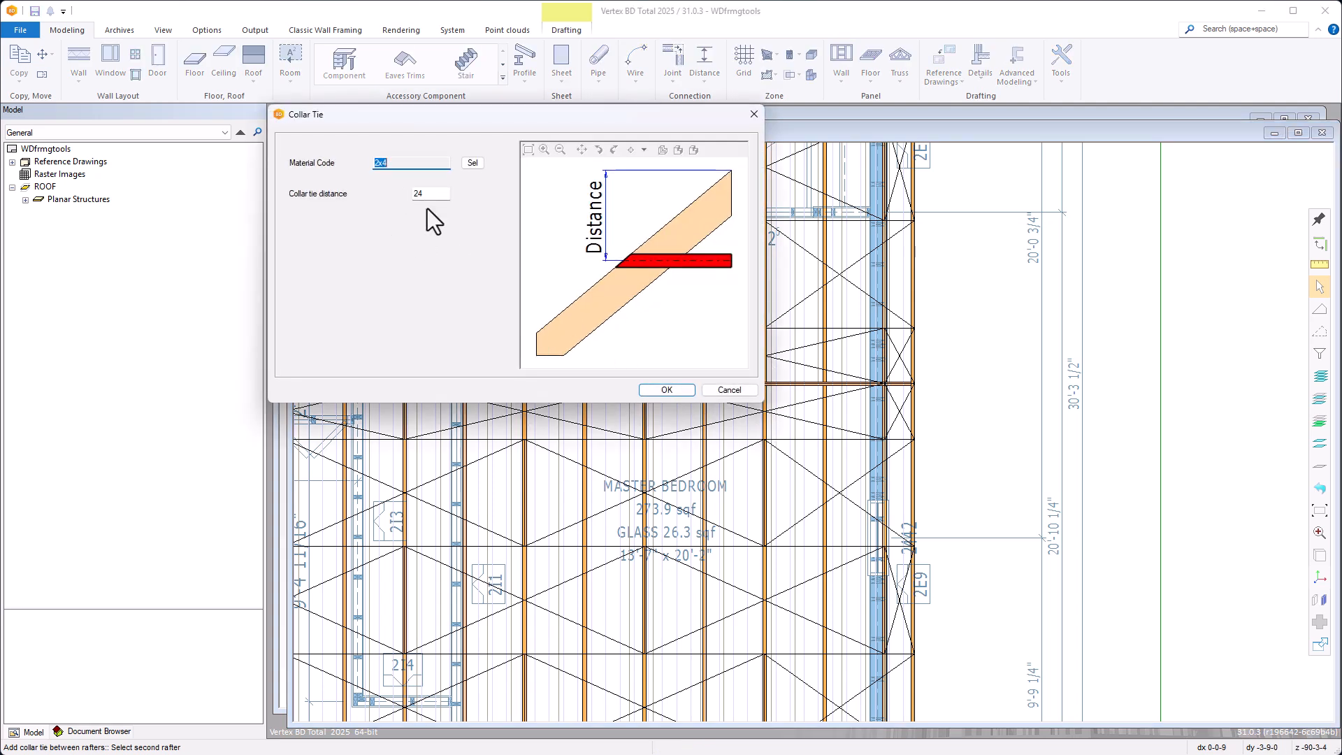
left_click(470, 165)
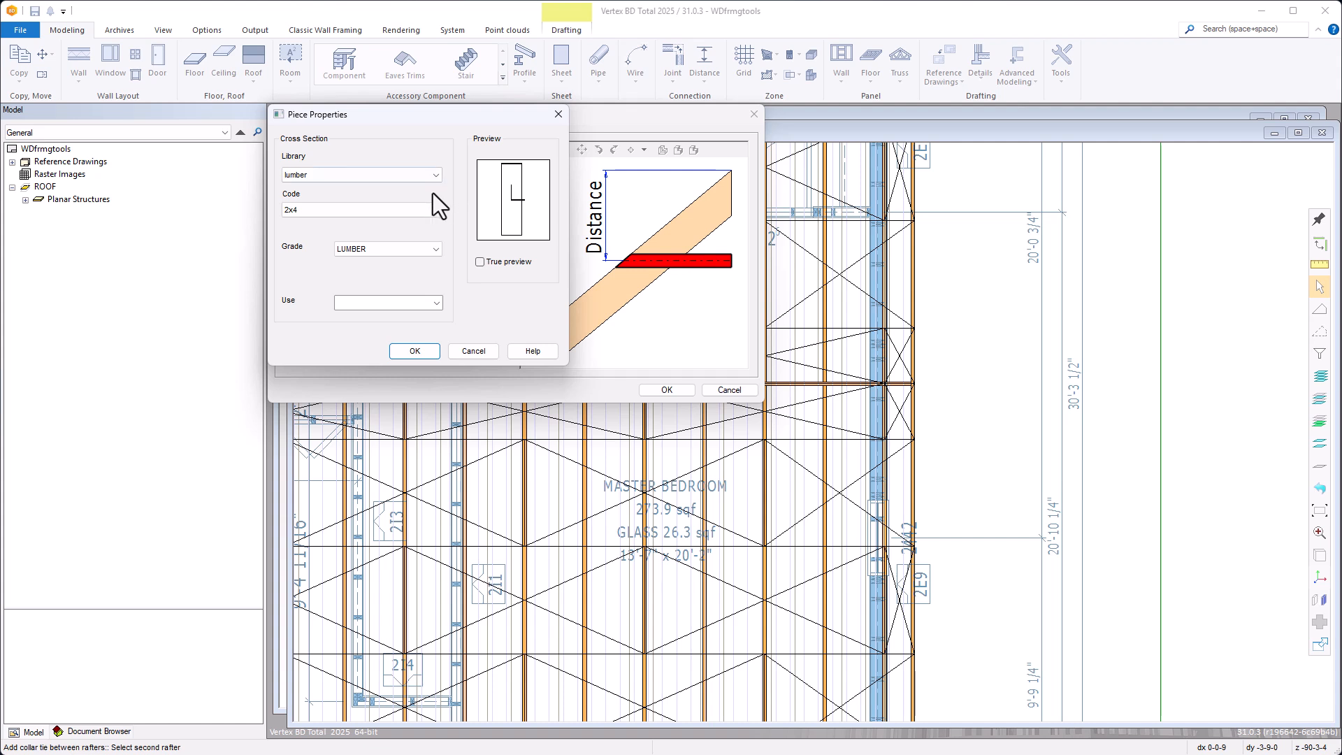
left_click(435, 211)
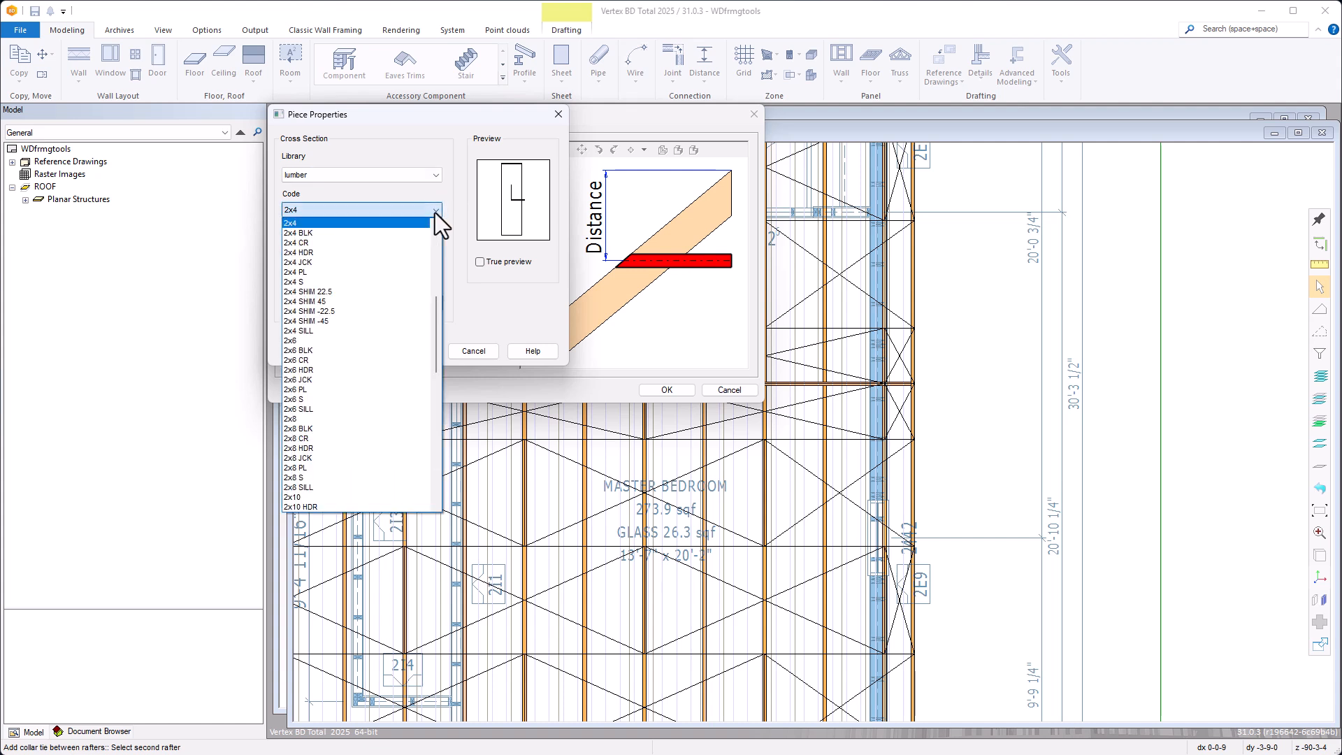
left_click(434, 212)
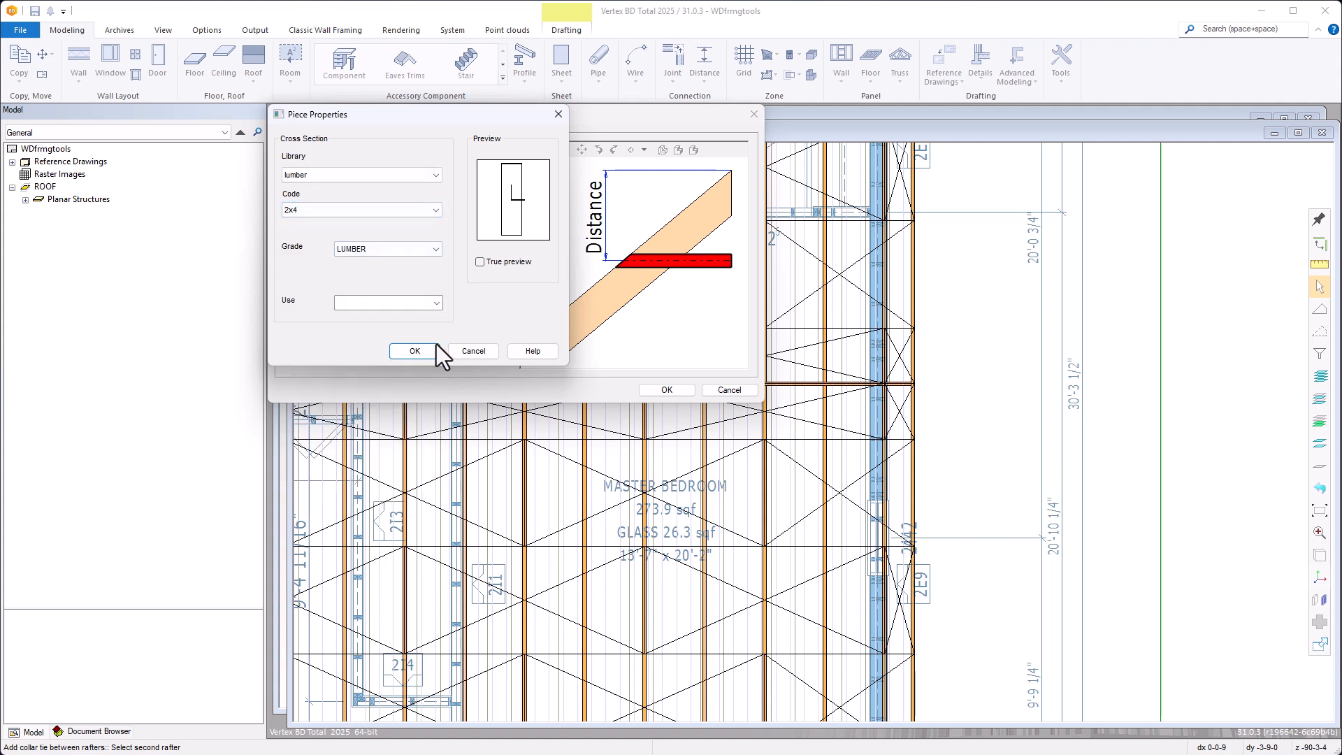
left_click(483, 354)
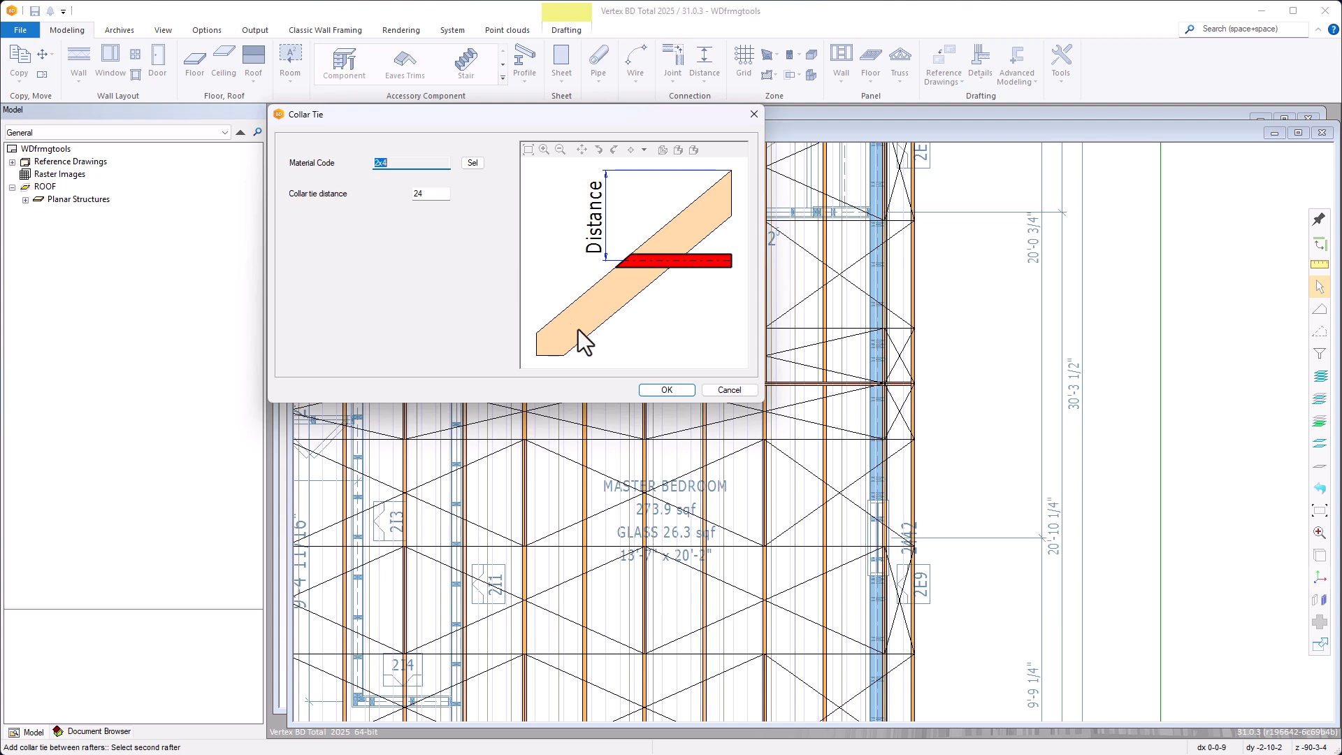
Create the collar tie with material code 2x4 at a distance of 24 and check it in the 3D view
left_click(666, 390)
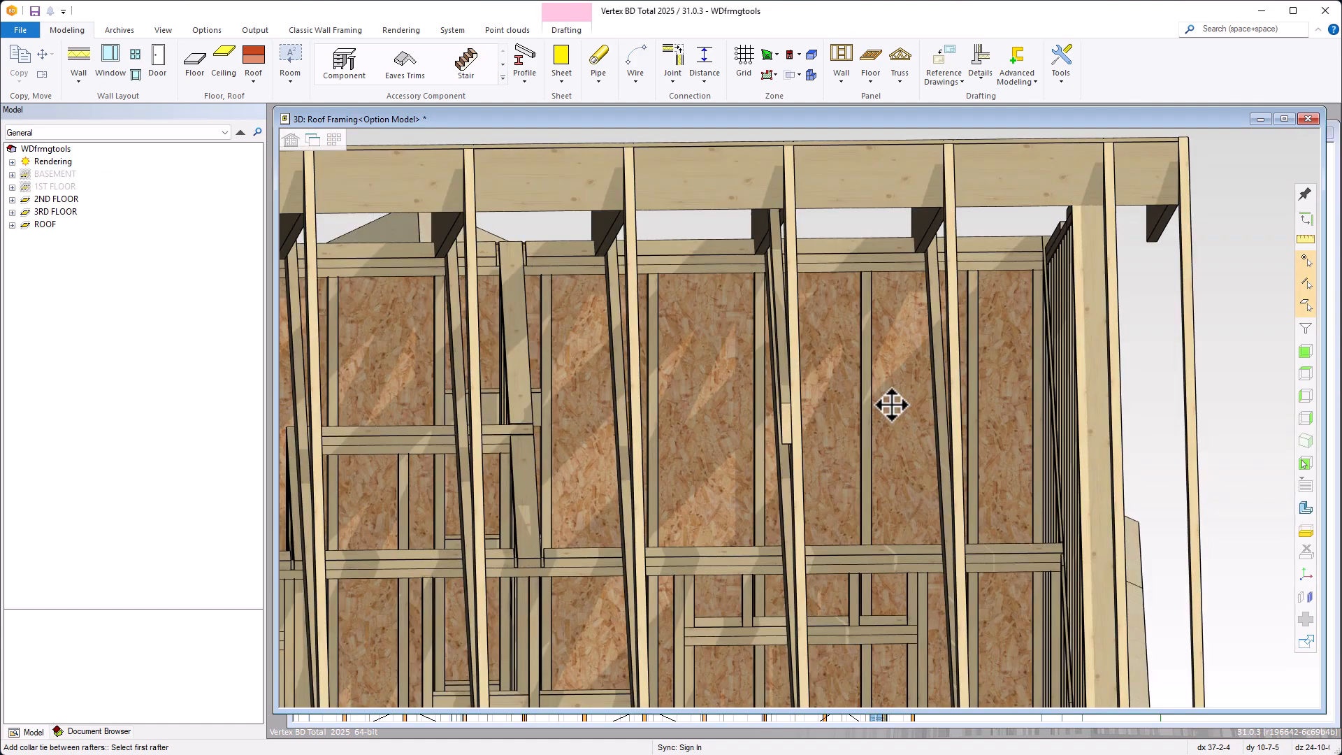
middle_click_drag(890, 402, 870, 405)
scroll(870, 405, "up", 2)
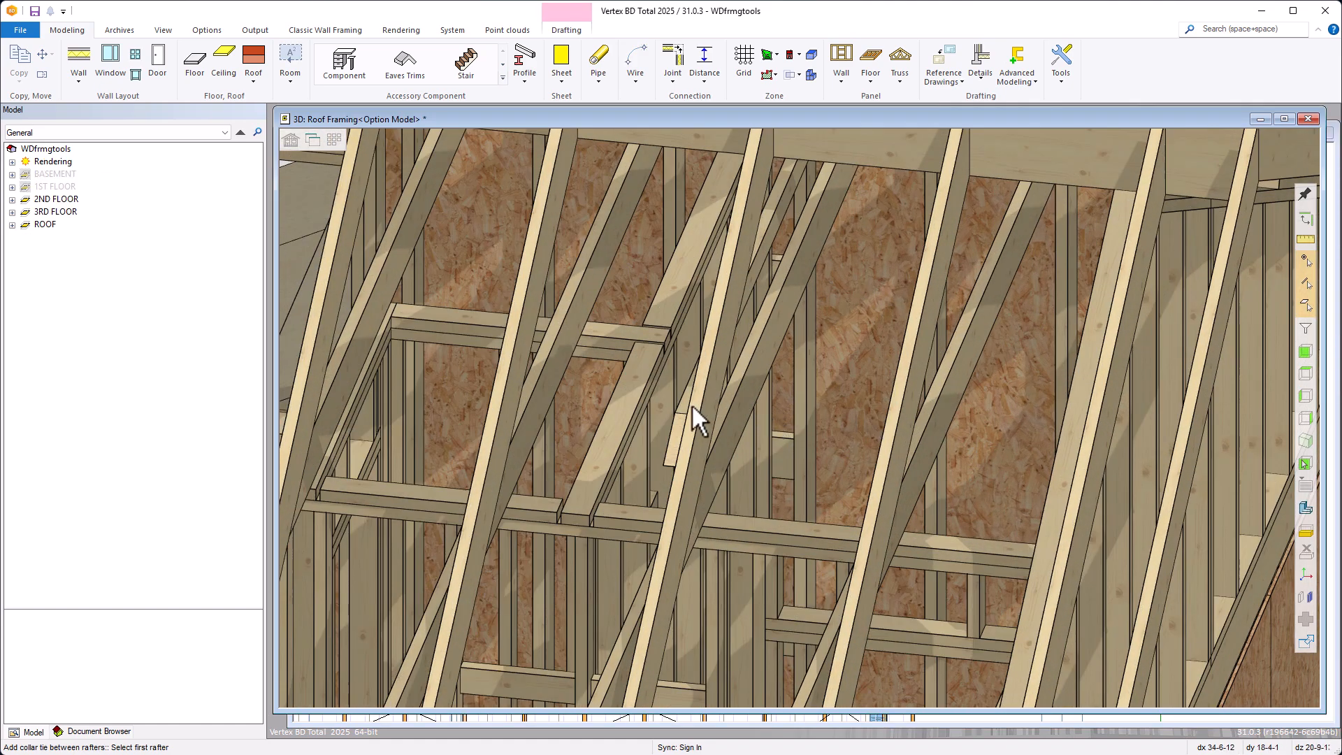
key("ctrl+Tab")
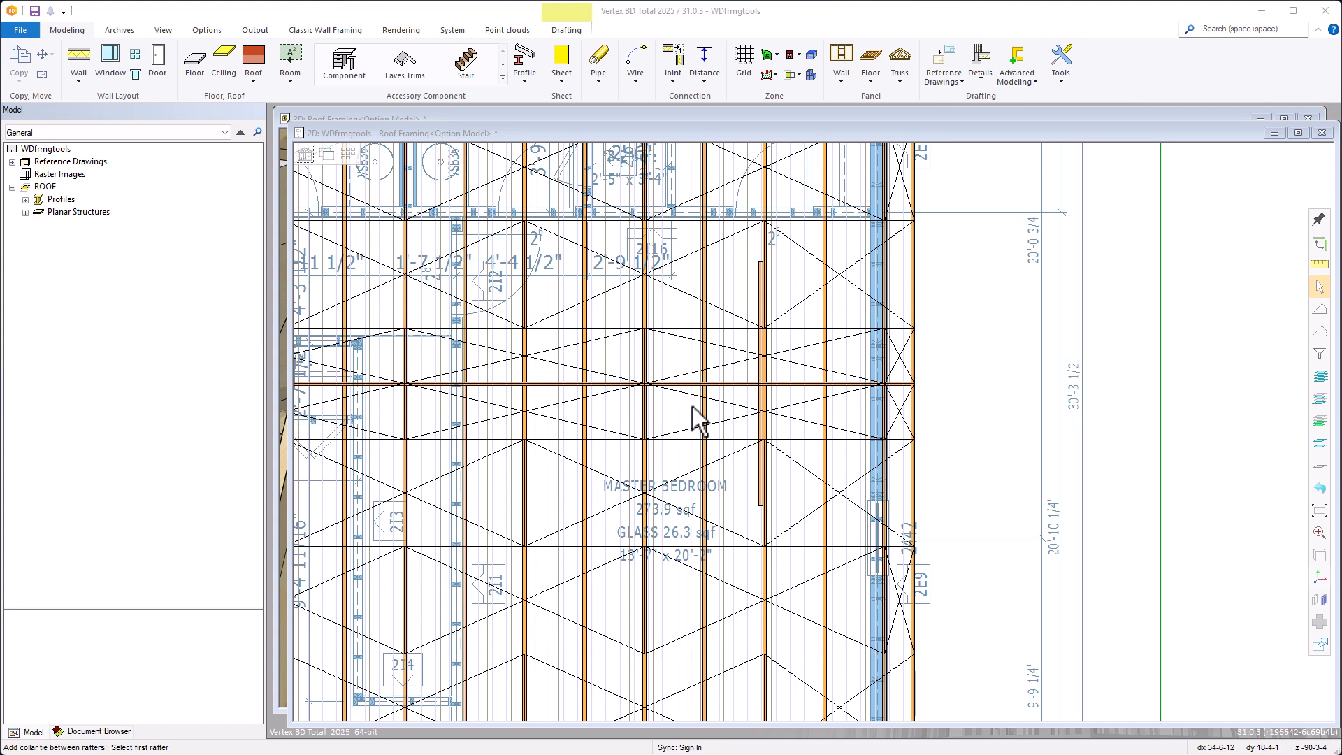
Add a single 2x4 collar tie at distance 24 to the rafter pair nearest the master bedroom's outer wall, picking the lower-slope rafter first
left_click(864, 84)
left_click(816, 222)
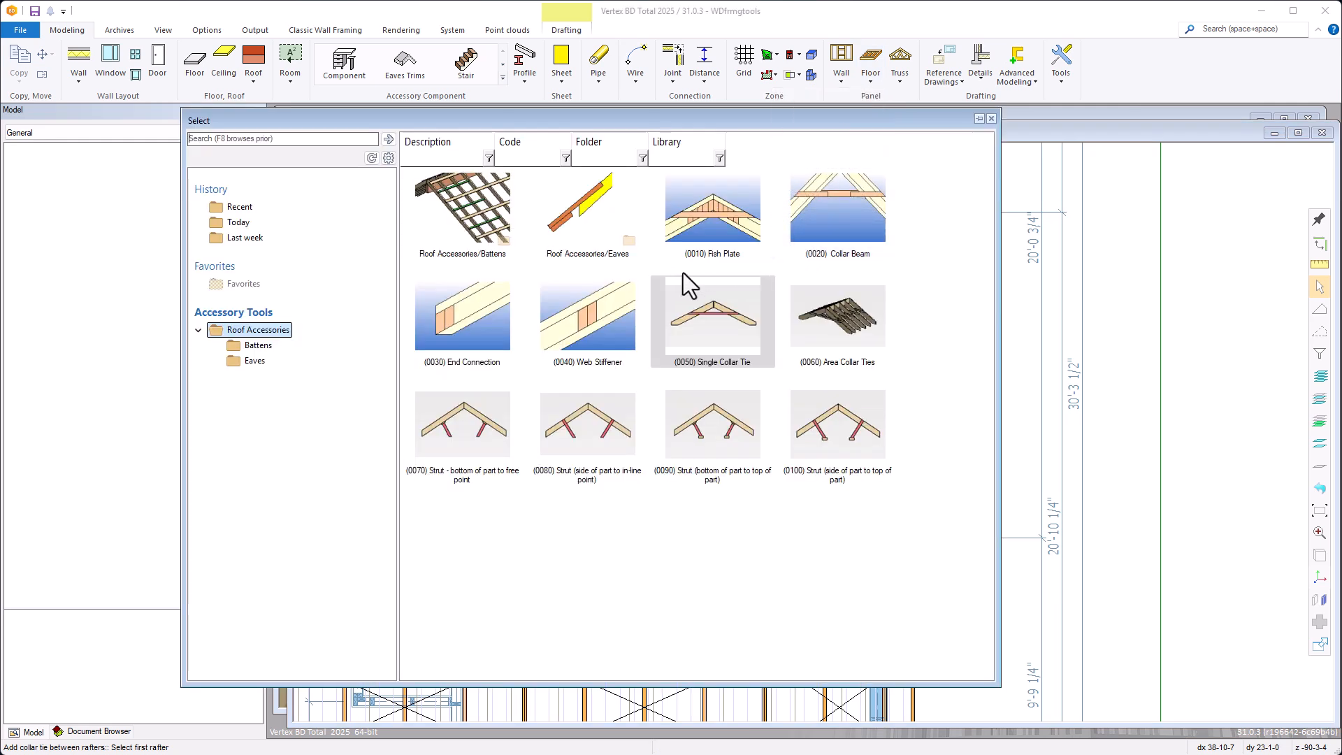
left_click(695, 328)
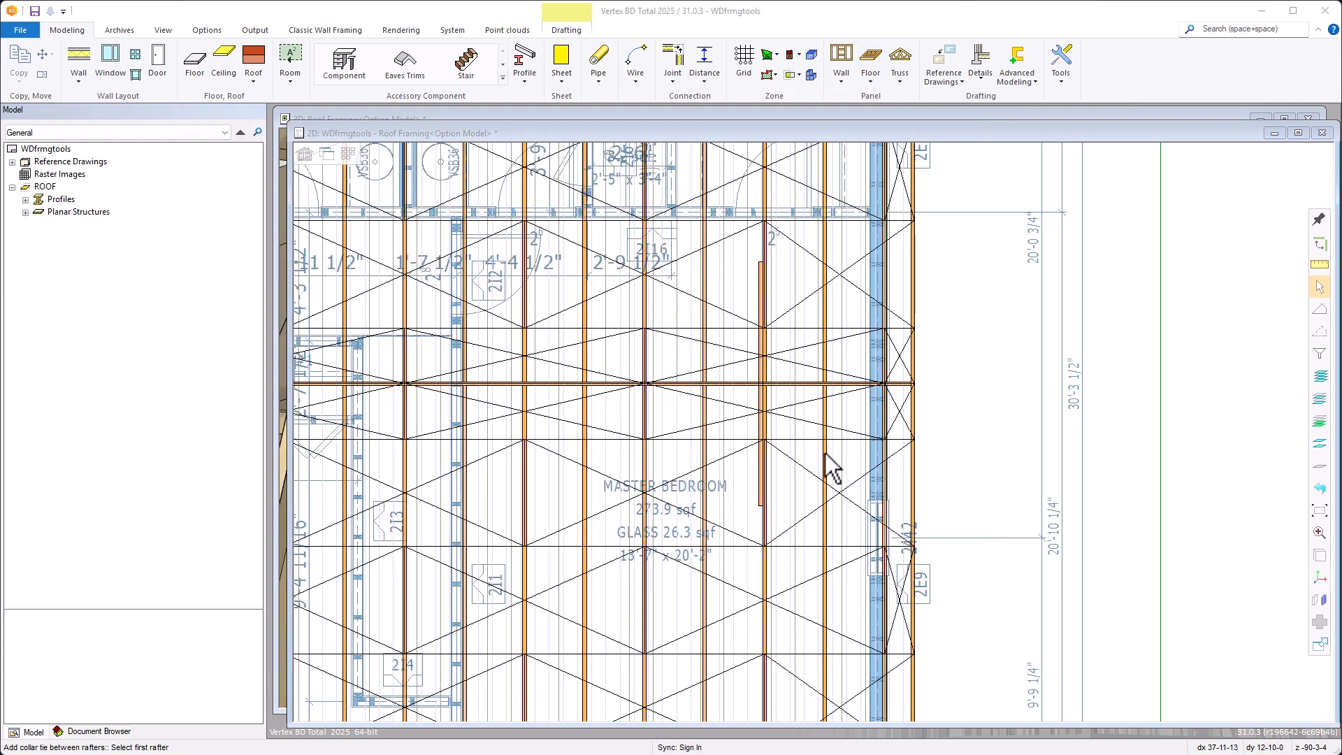
left_click(825, 454)
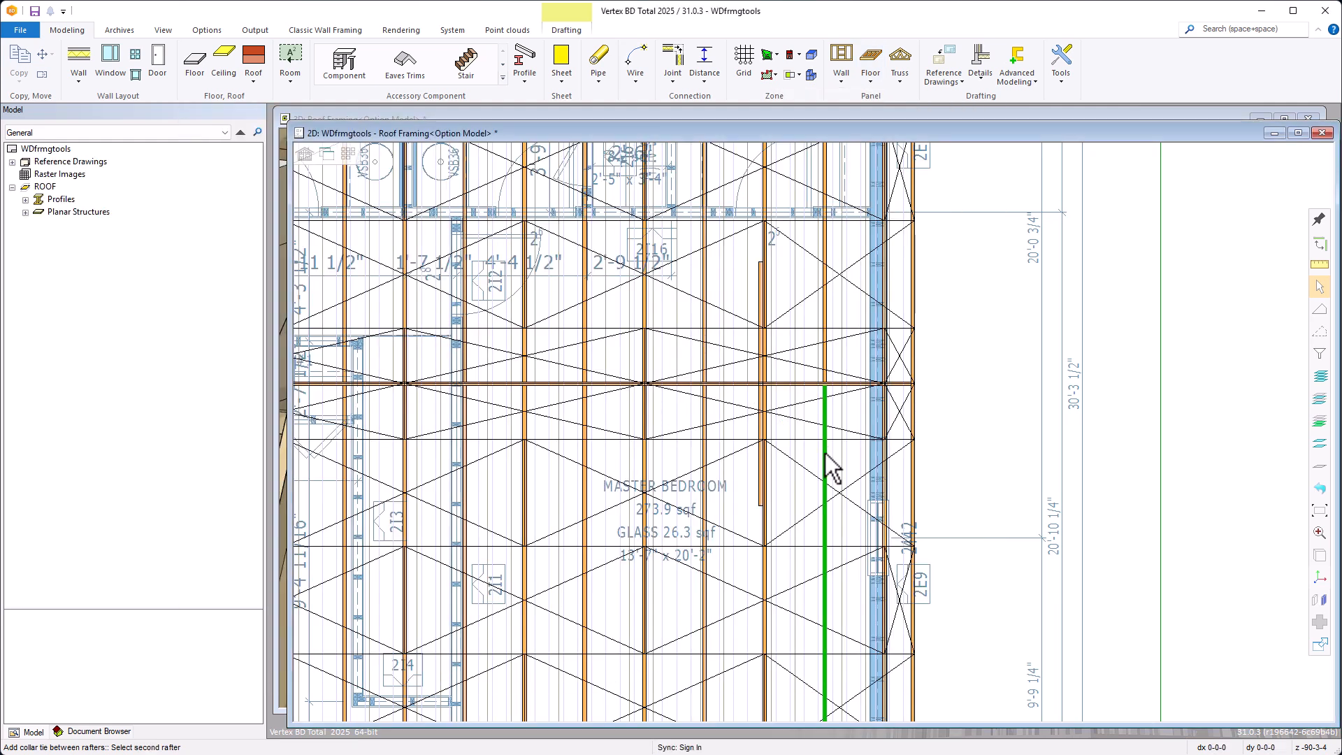
left_click(826, 359)
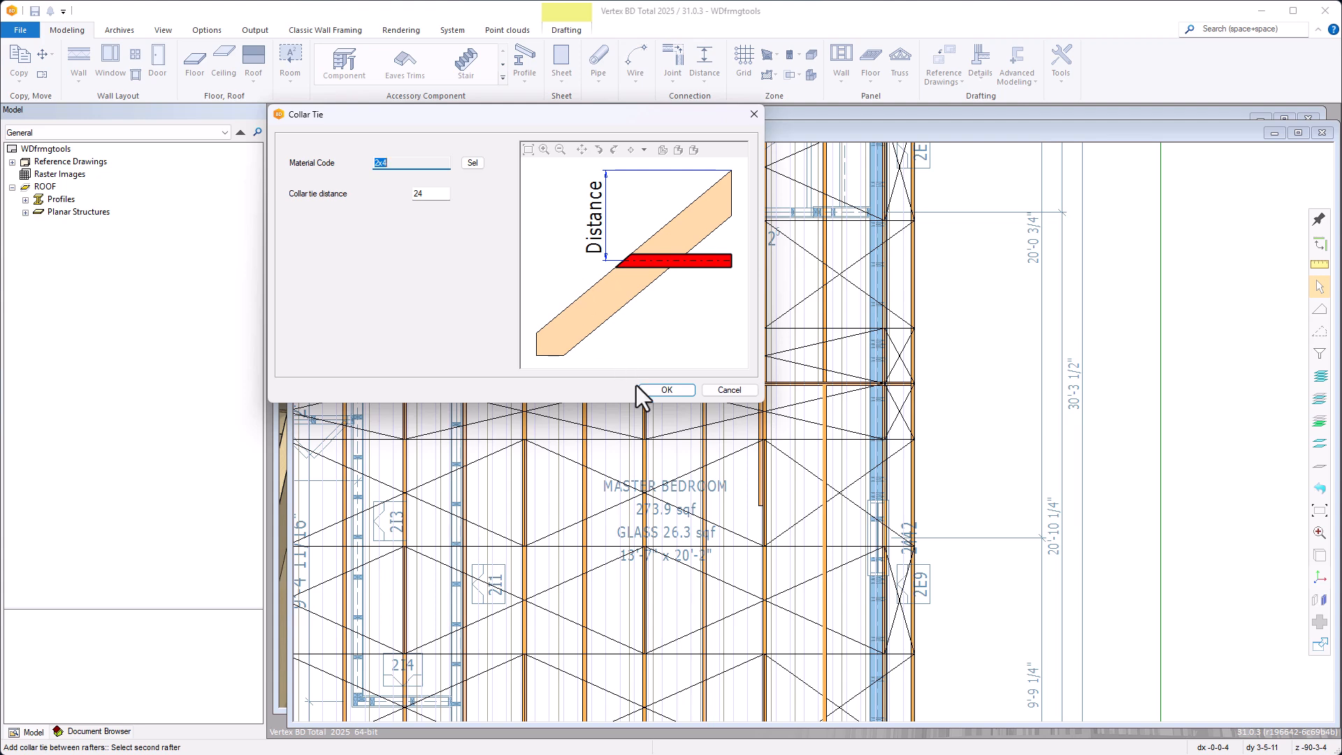
left_click(662, 391)
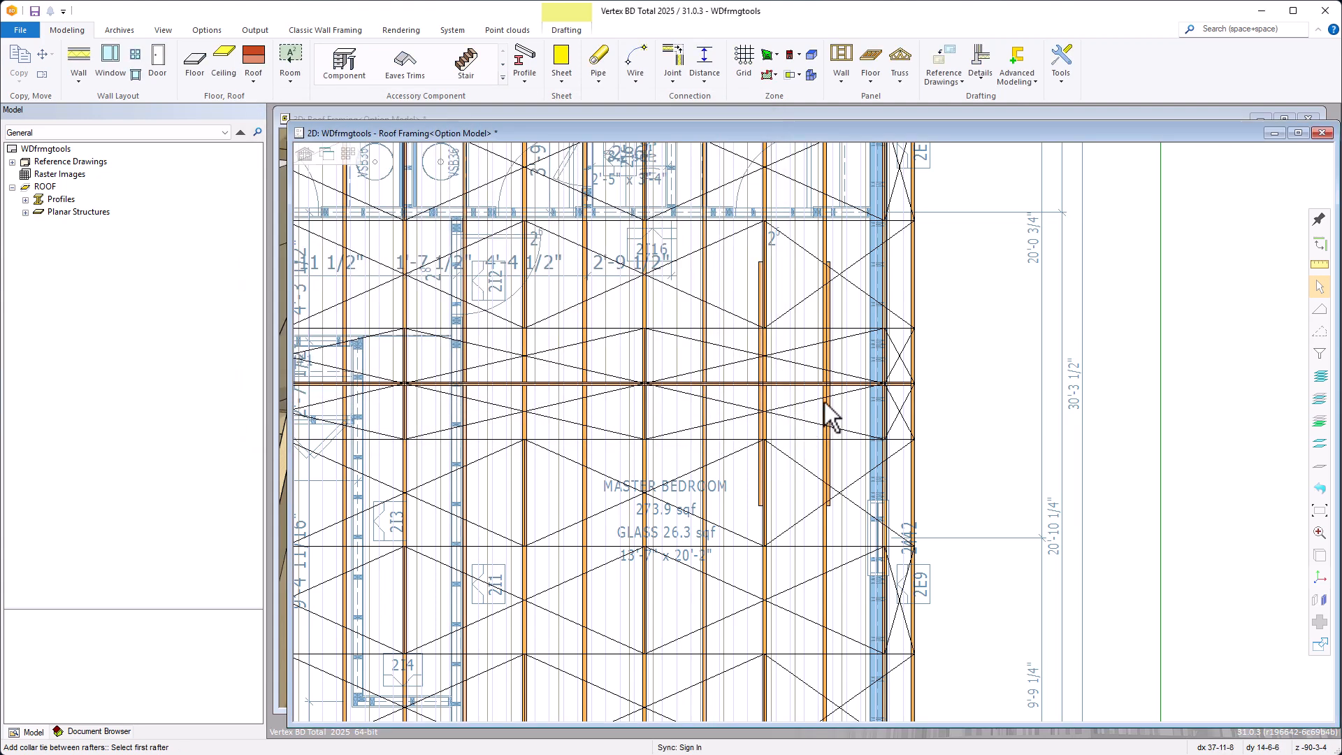
key("ctrl+Tab")
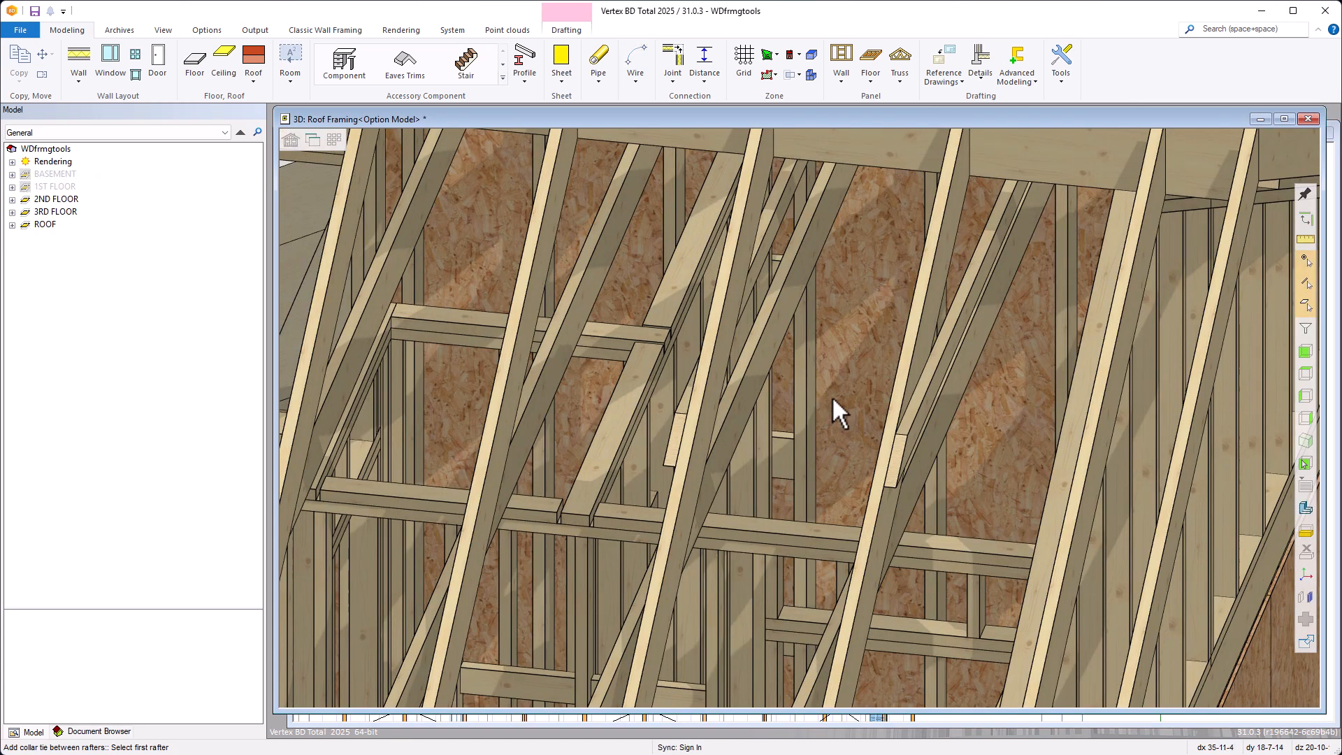
scroll(833, 398, "down", 1)
scroll(795, 352, "up", 1)
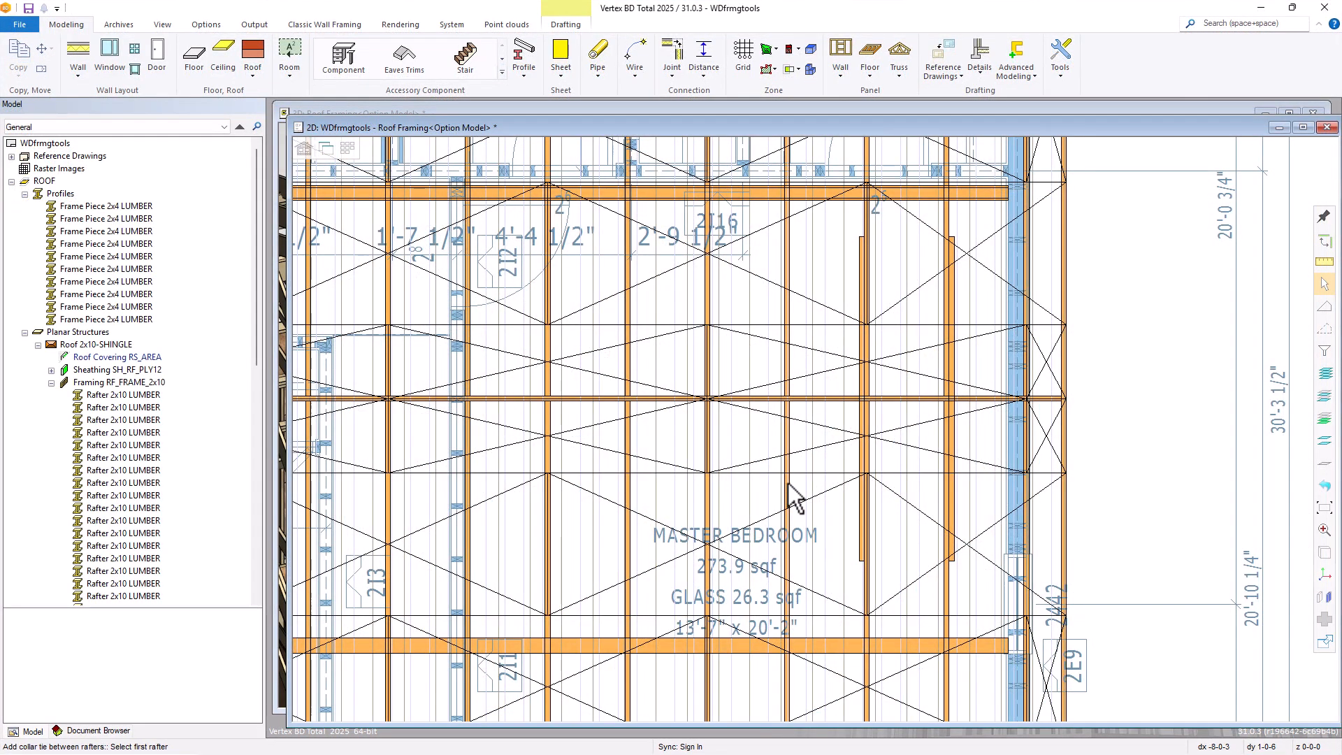
Add 2x4 collar ties at distance 24 to both sides of the next rafter pair over the master bedroom by reversing the rafter pick order
left_click(790, 489)
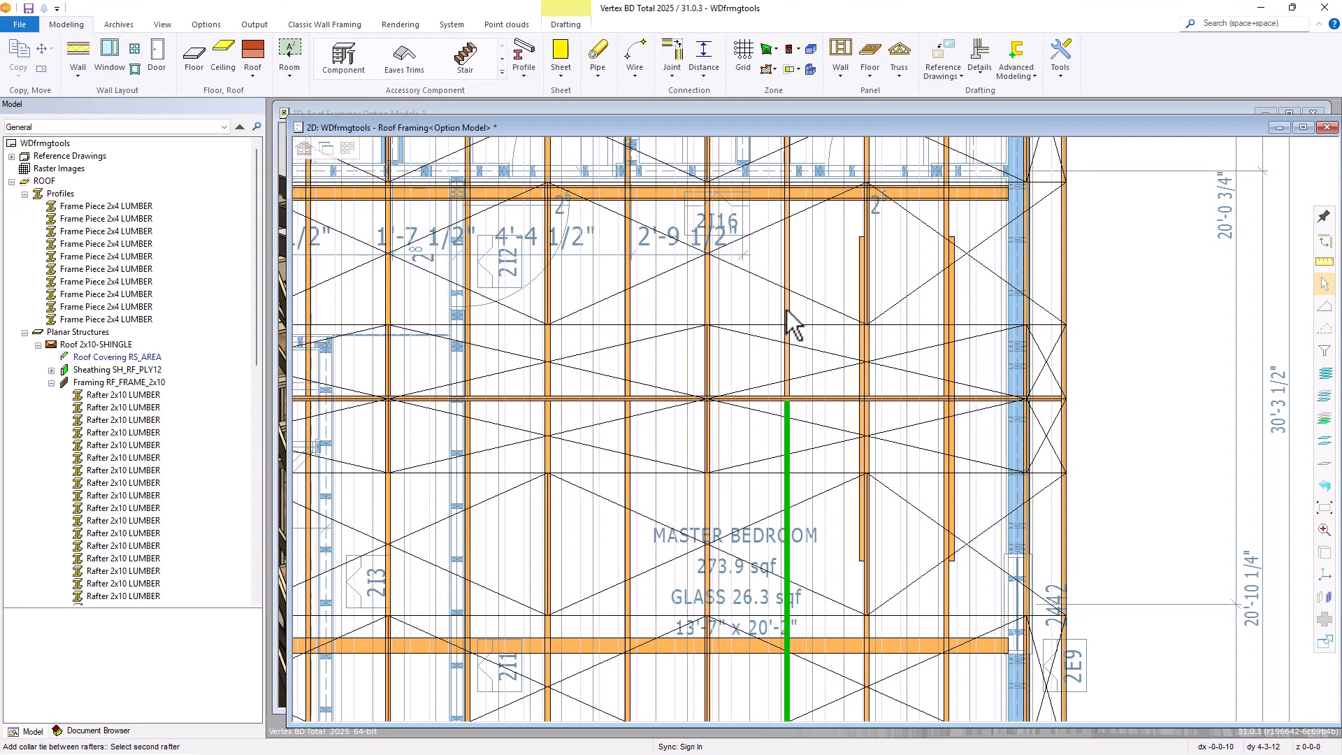
left_click(675, 384)
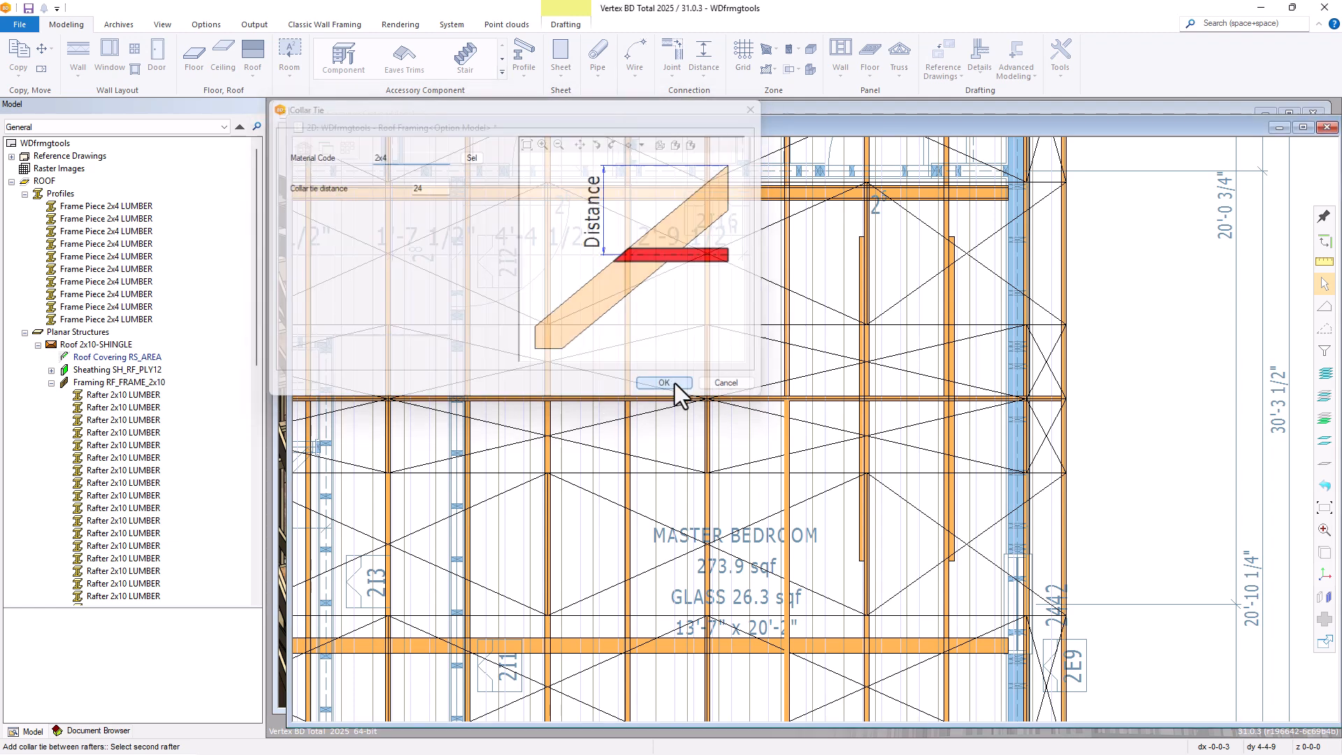
left_click(787, 260)
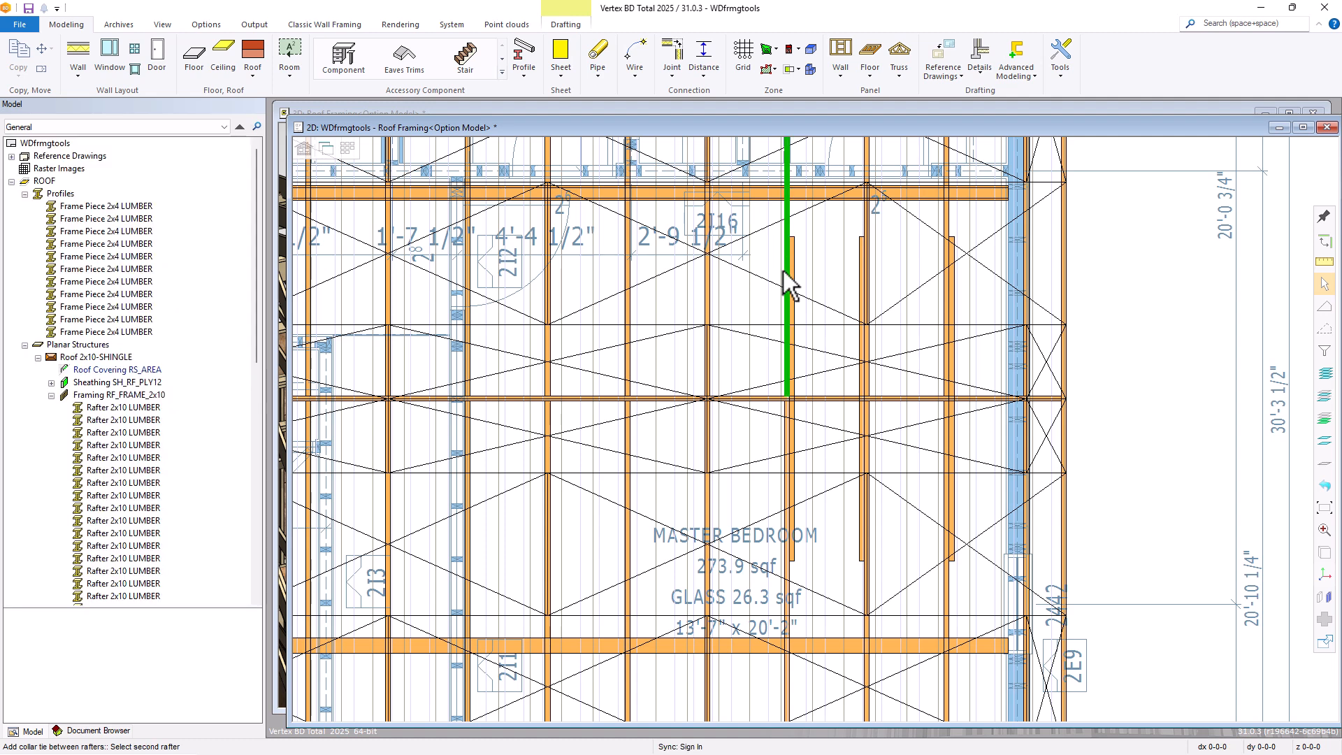
left_click(786, 444)
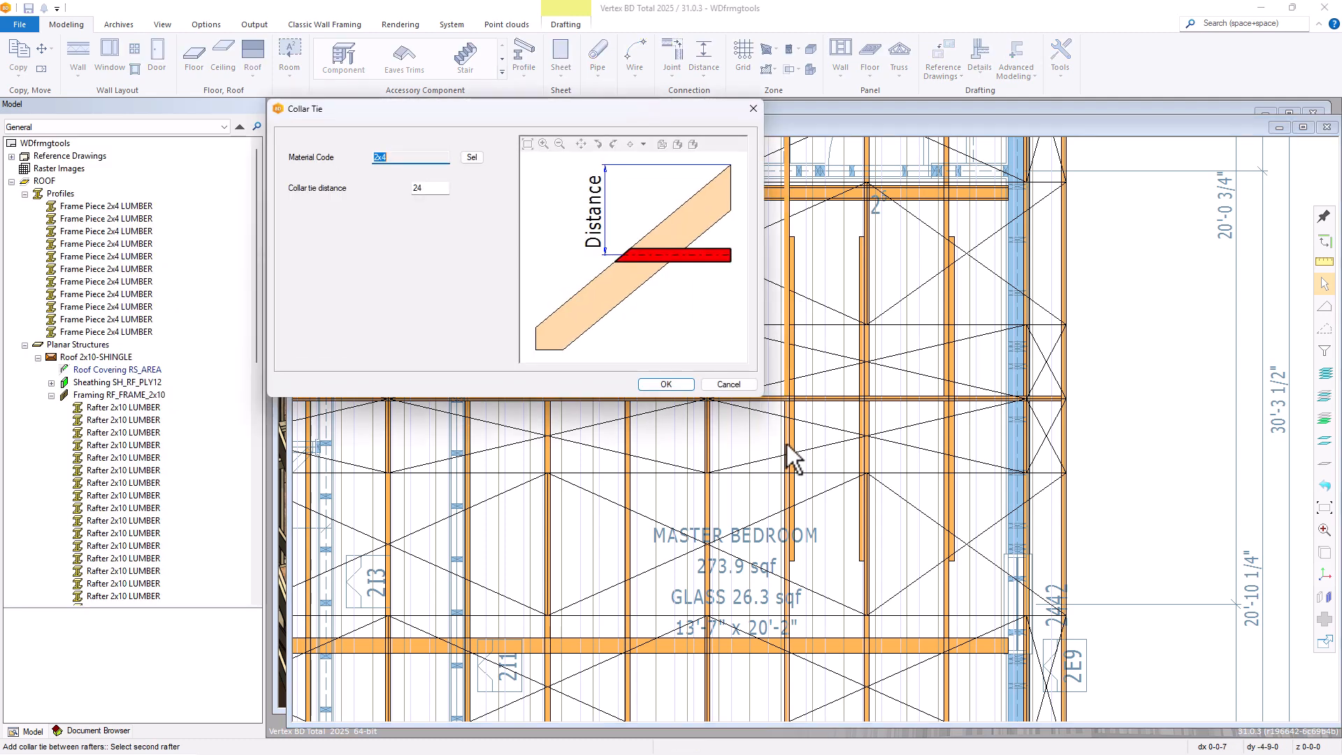
left_click(672, 387)
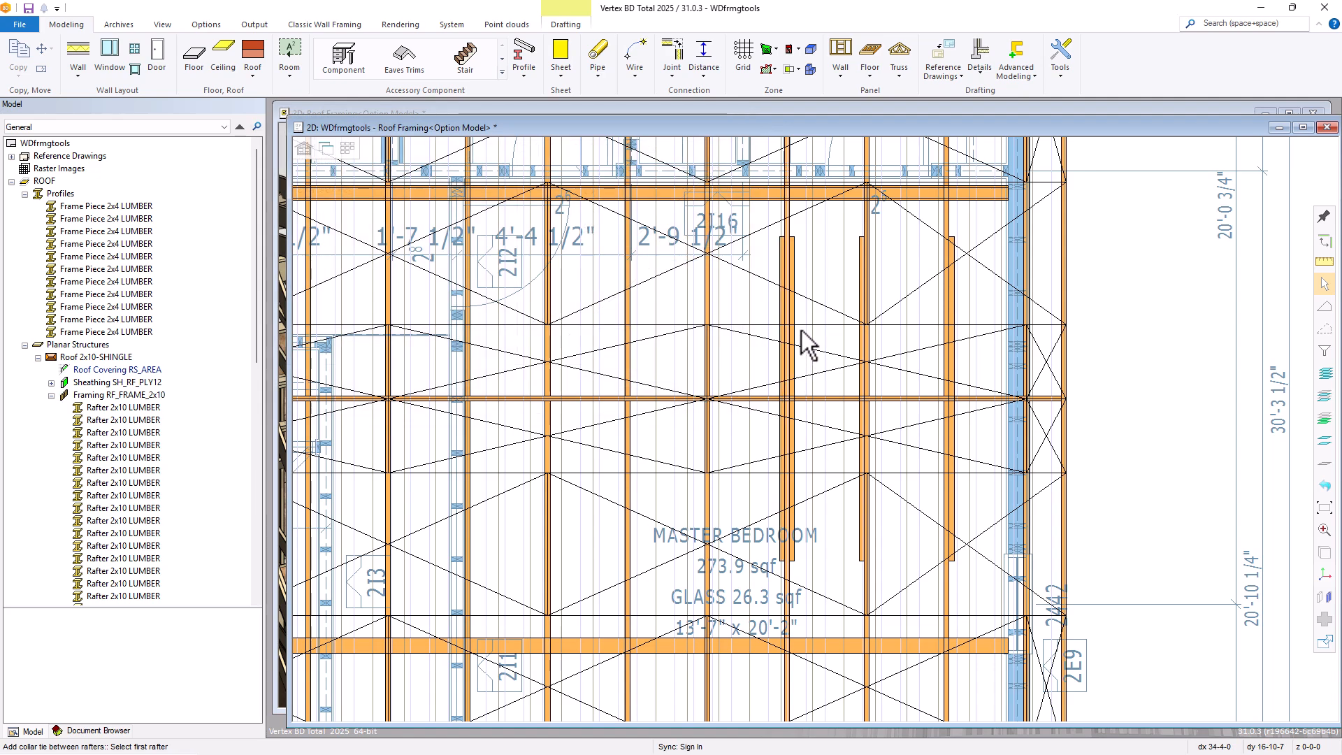
scroll(812, 435, "down", 2)
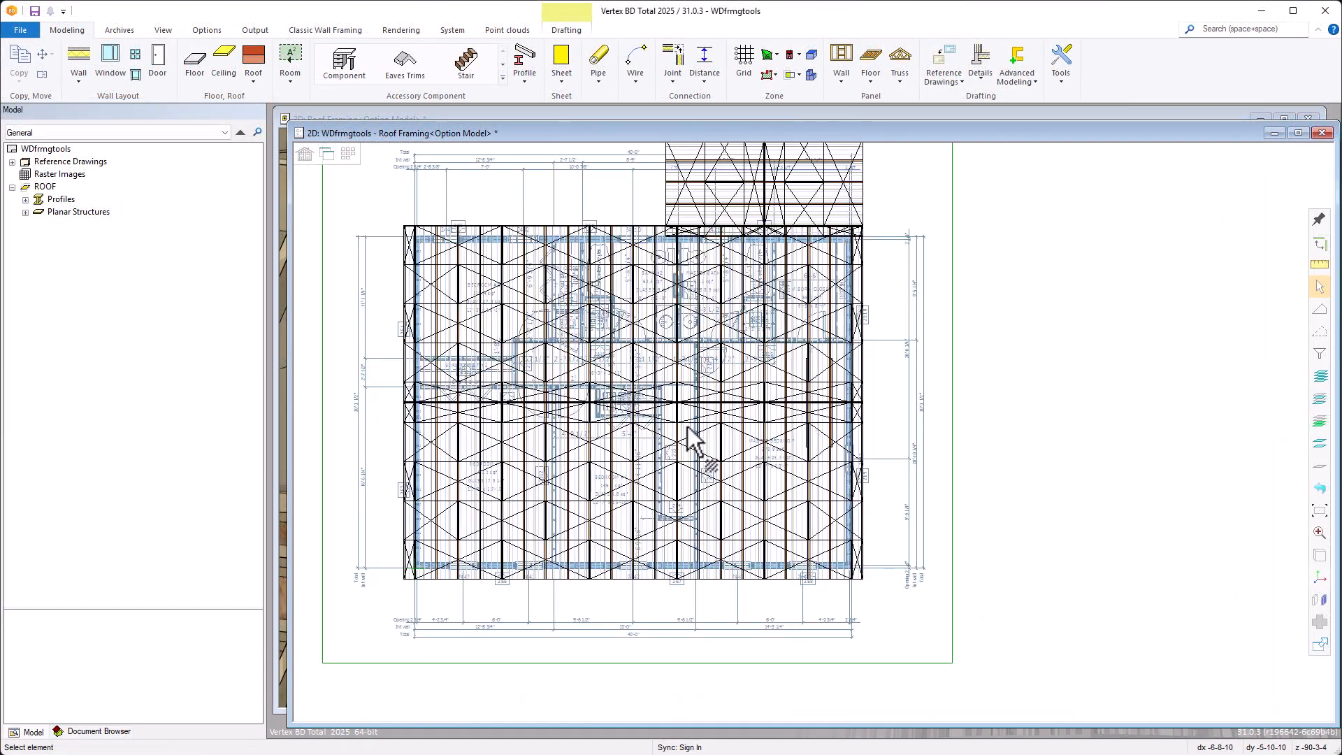
scroll(629, 447, "up", 4)
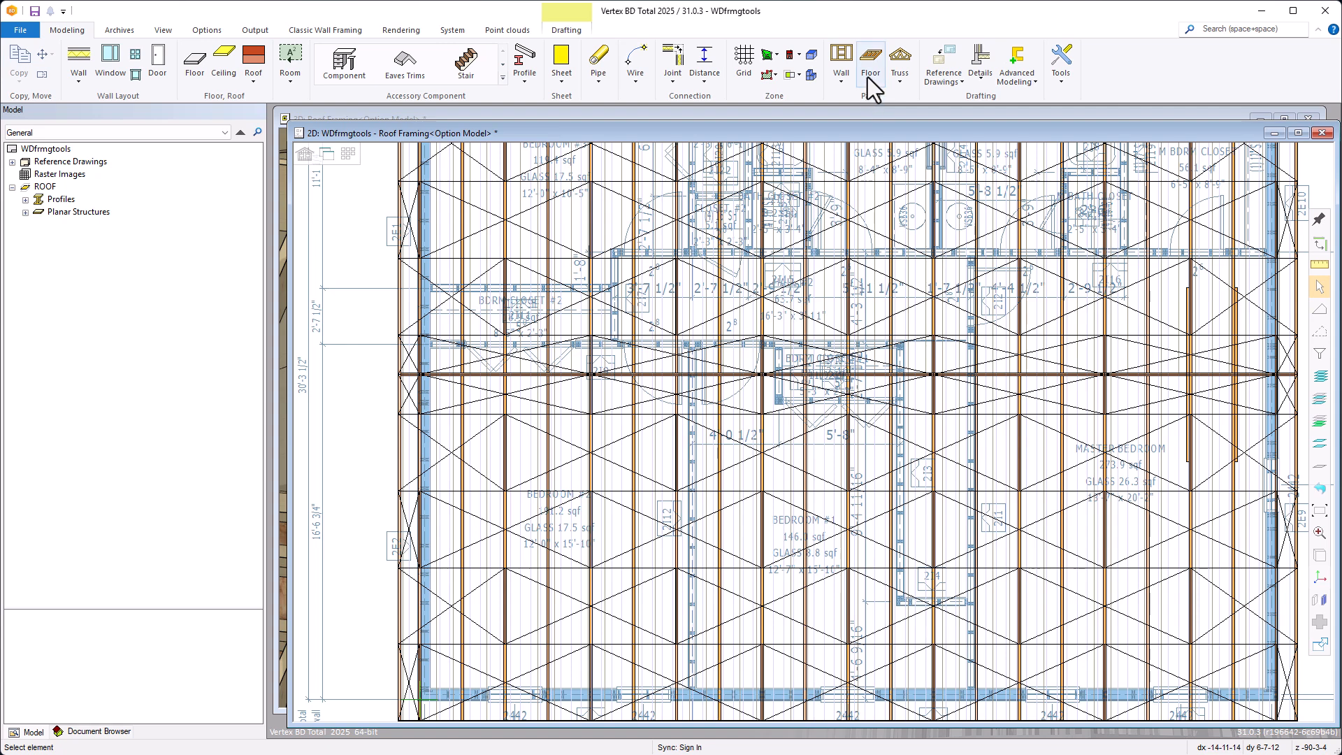
Add Area Collar Ties in 2x4 at distance 24 across the rafters in the left half of the main roof and inspect them in 3D
left_click(868, 77)
left_click(808, 220)
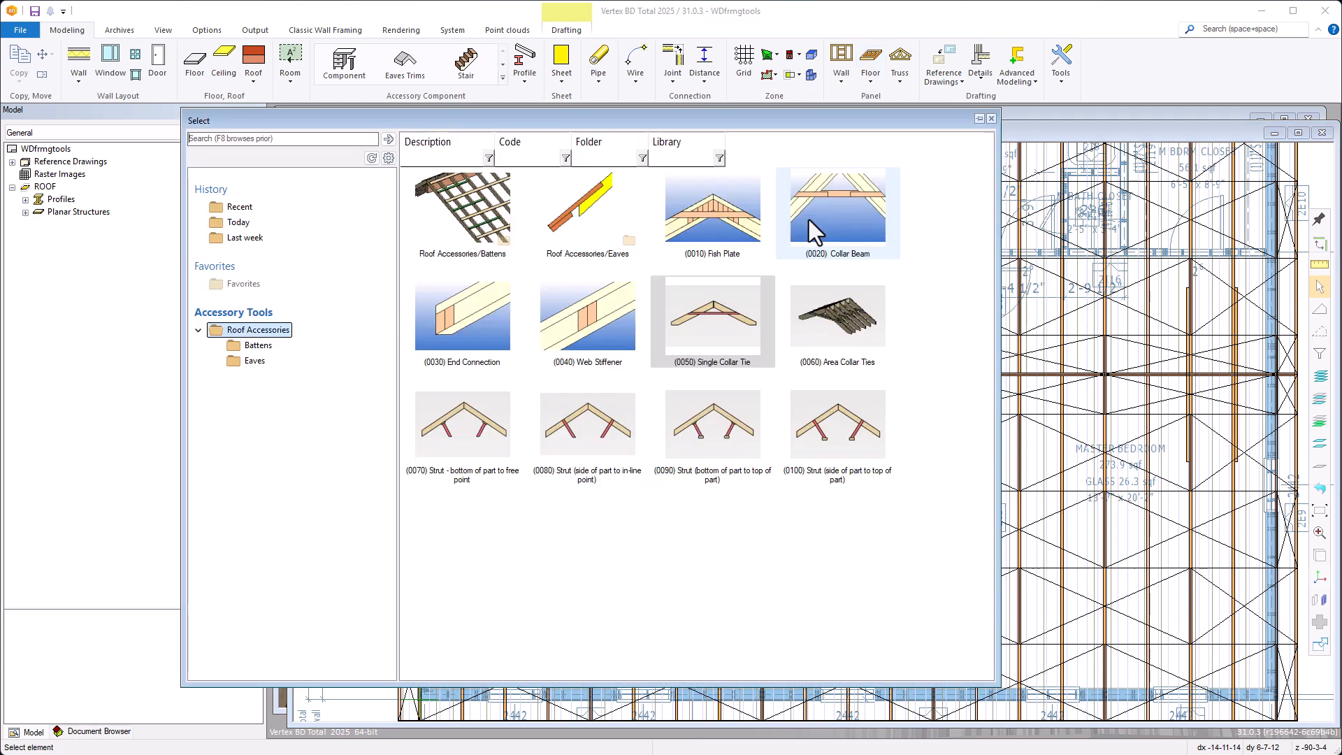
double_click(837, 342)
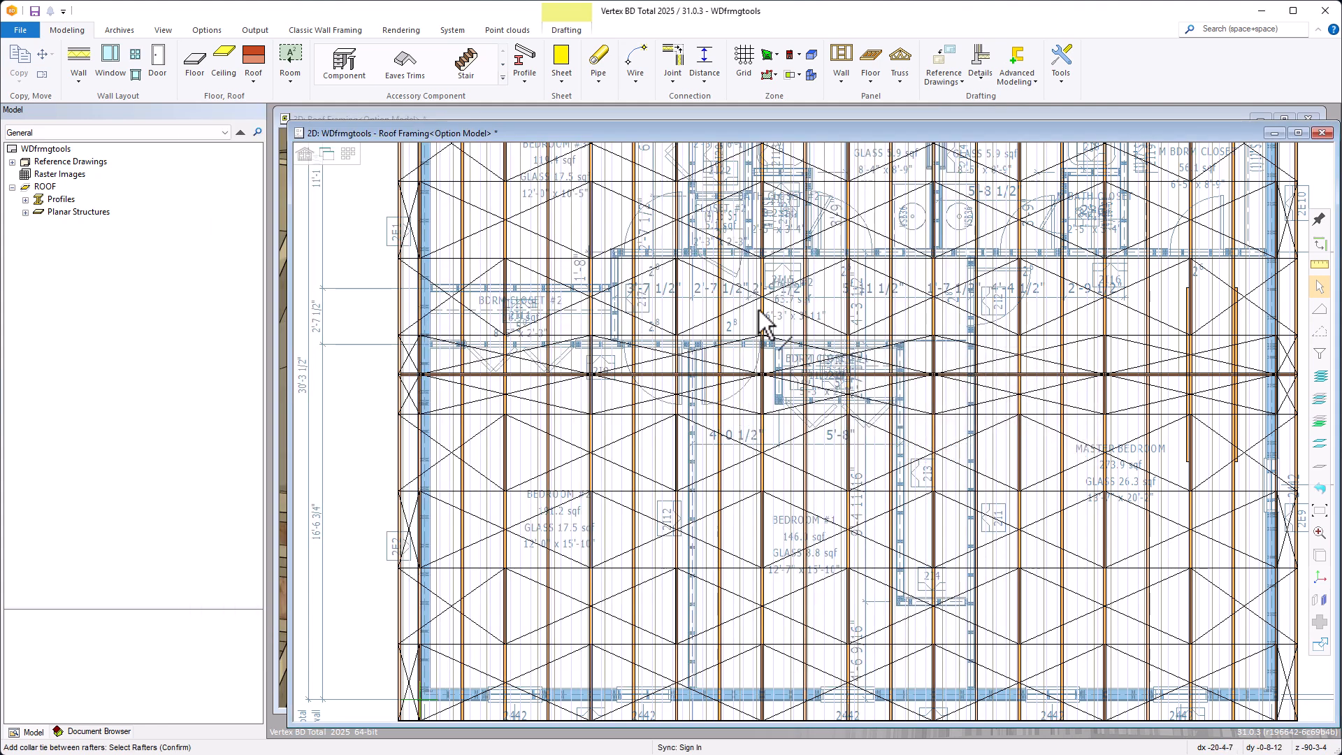
left_click_drag(771, 301, 456, 464)
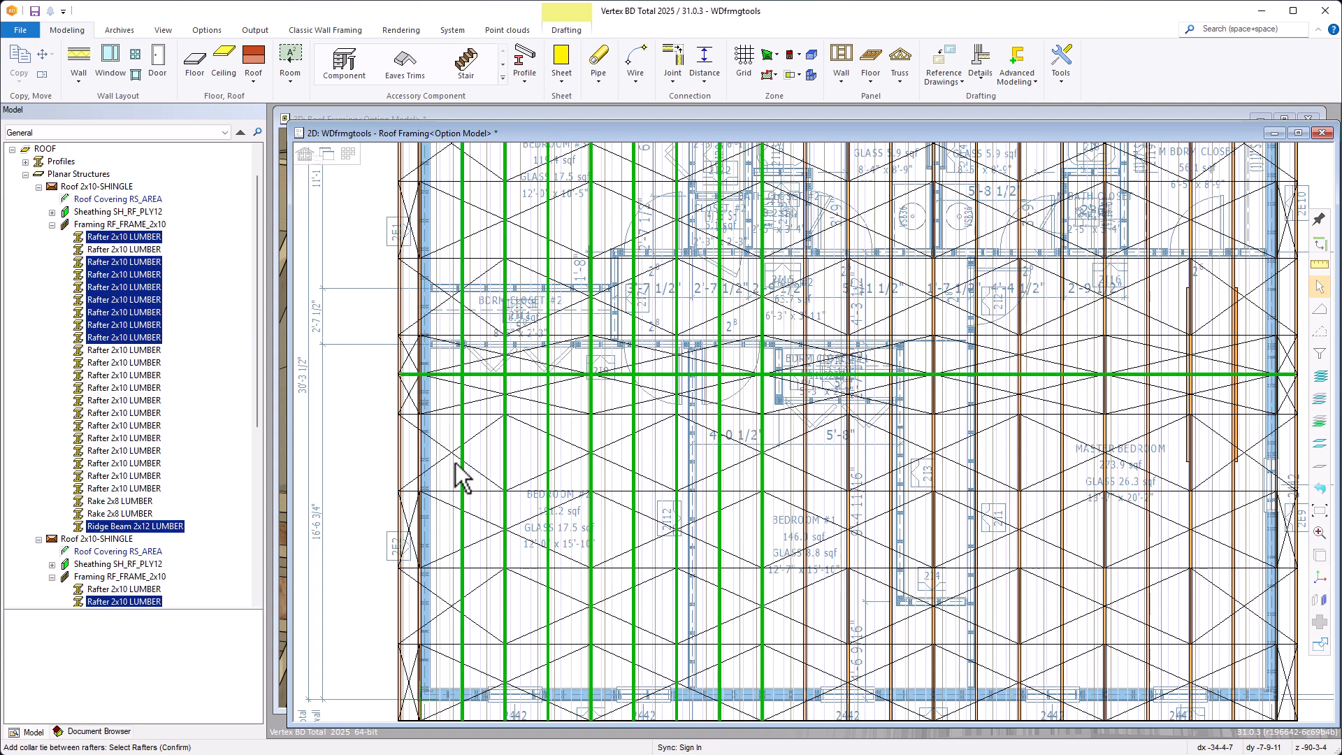
right_click(723, 392)
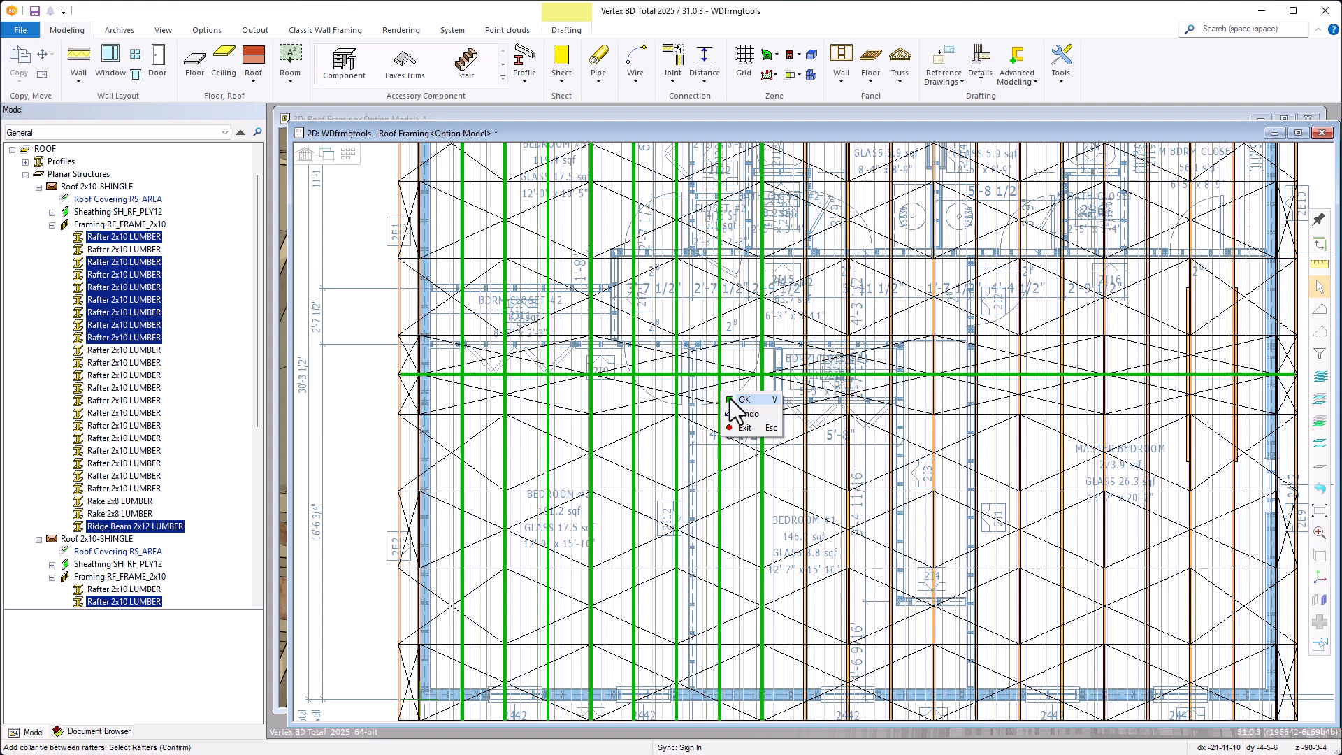
left_click(729, 399)
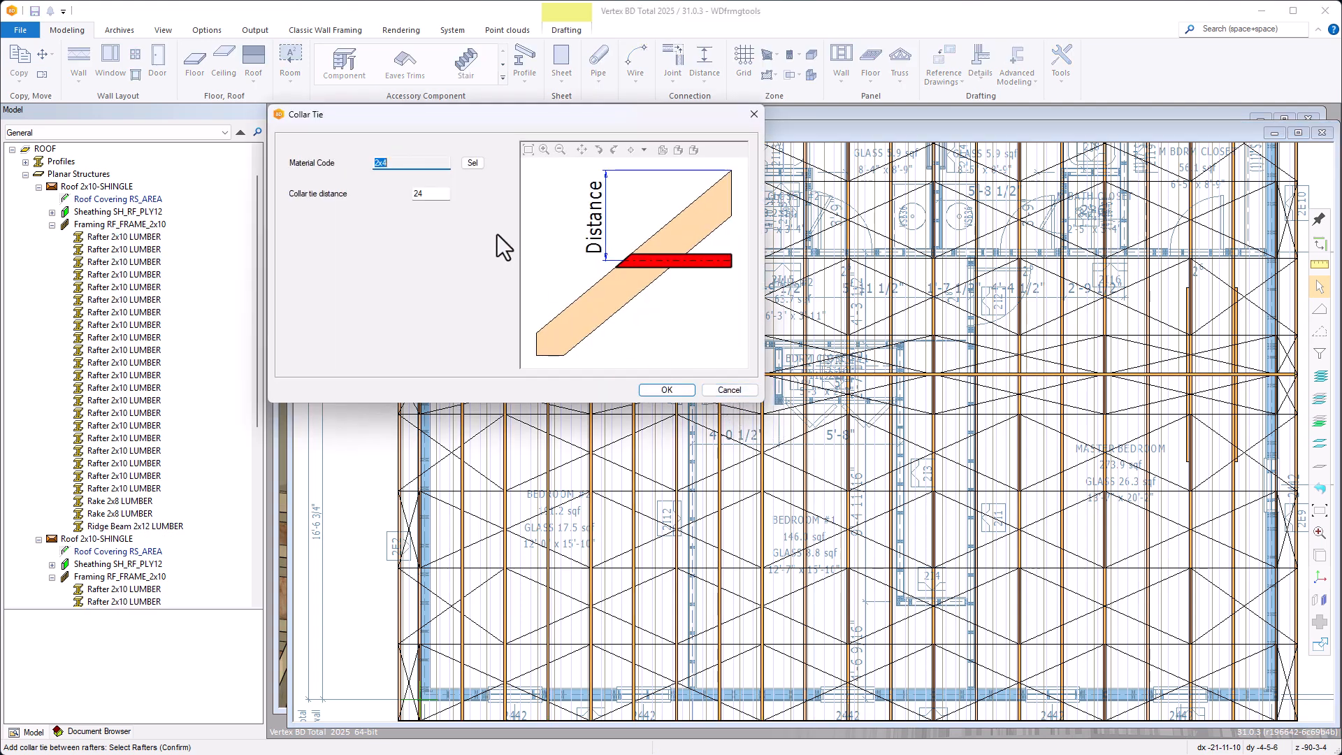
left_click(656, 390)
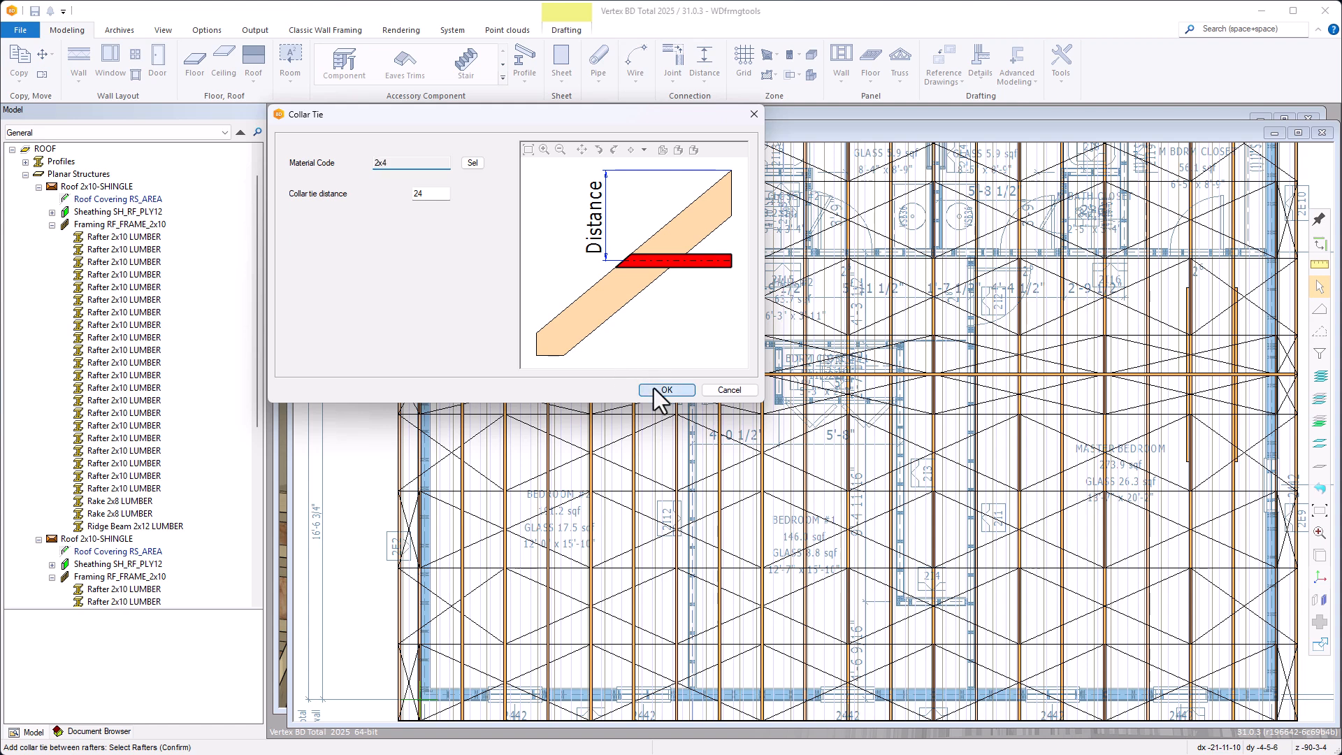
left_click(656, 390)
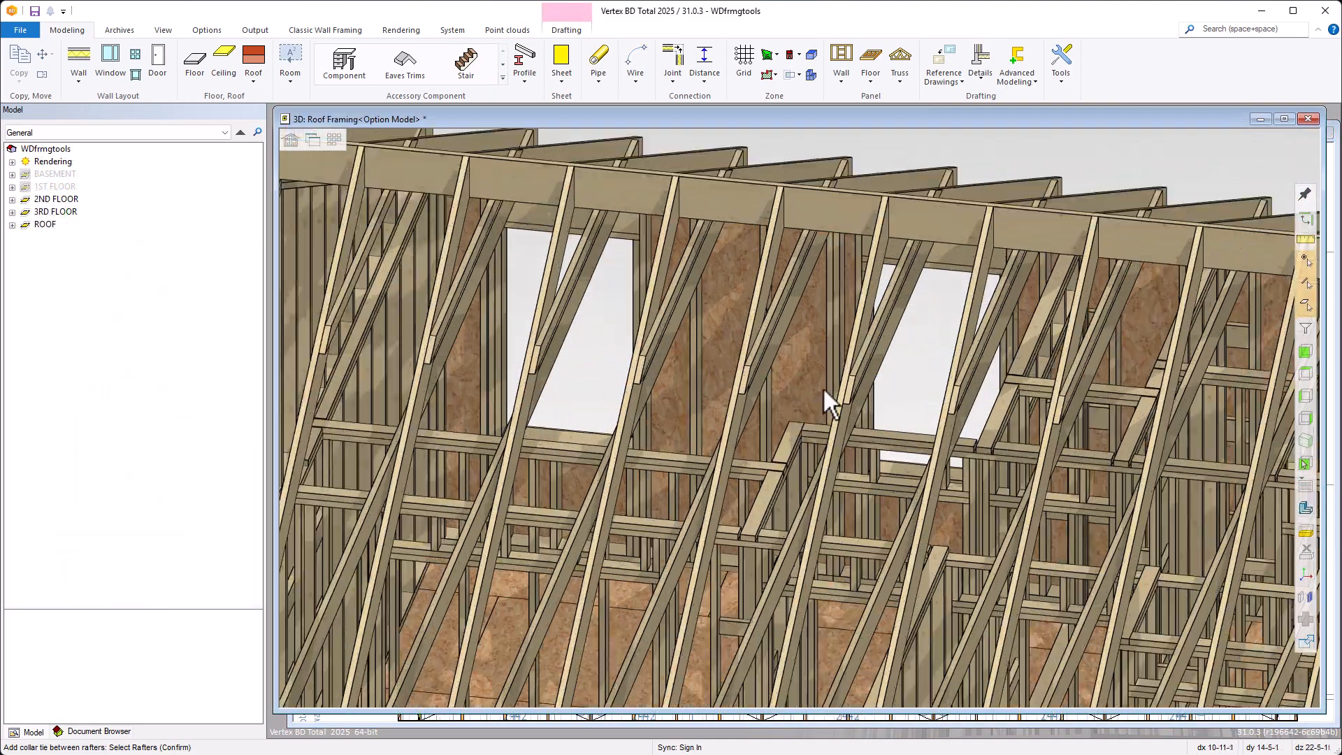
scroll(811, 400, "up", 5)
scroll(805, 399, "up", 5)
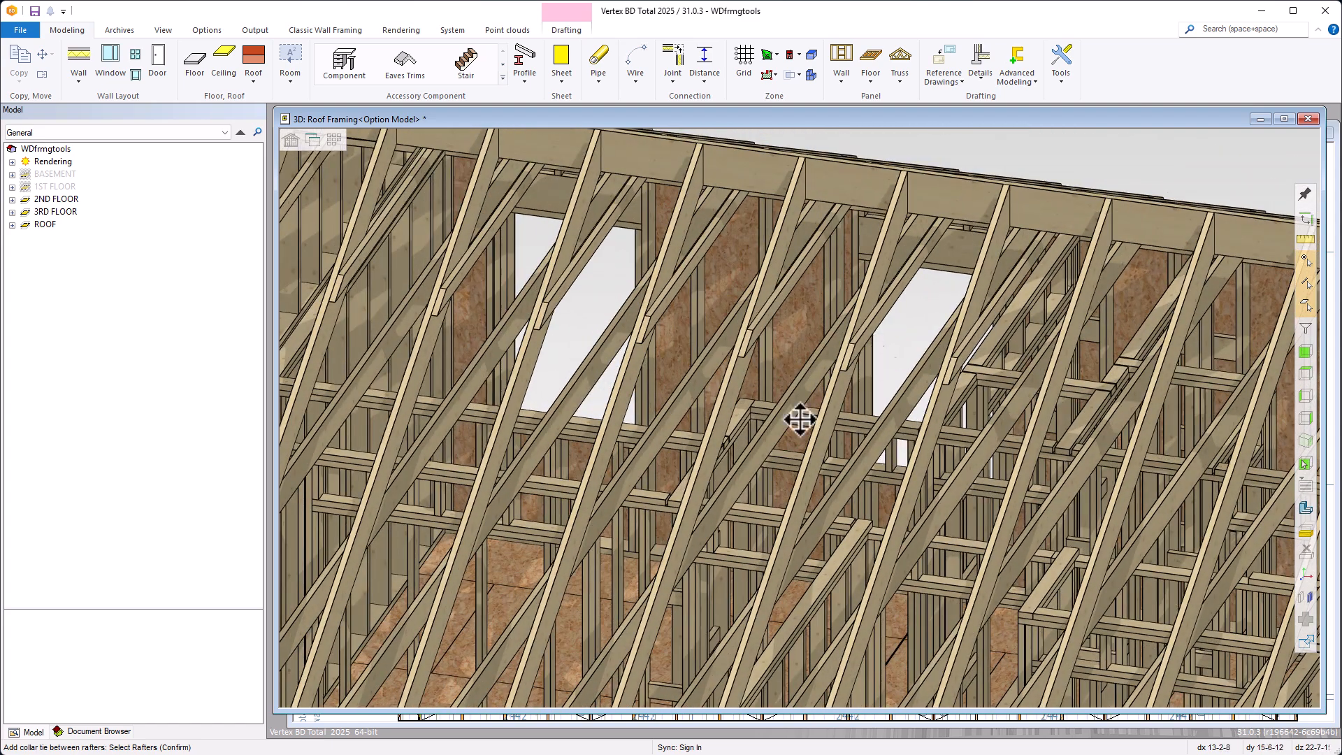
scroll(804, 428, "up", 3)
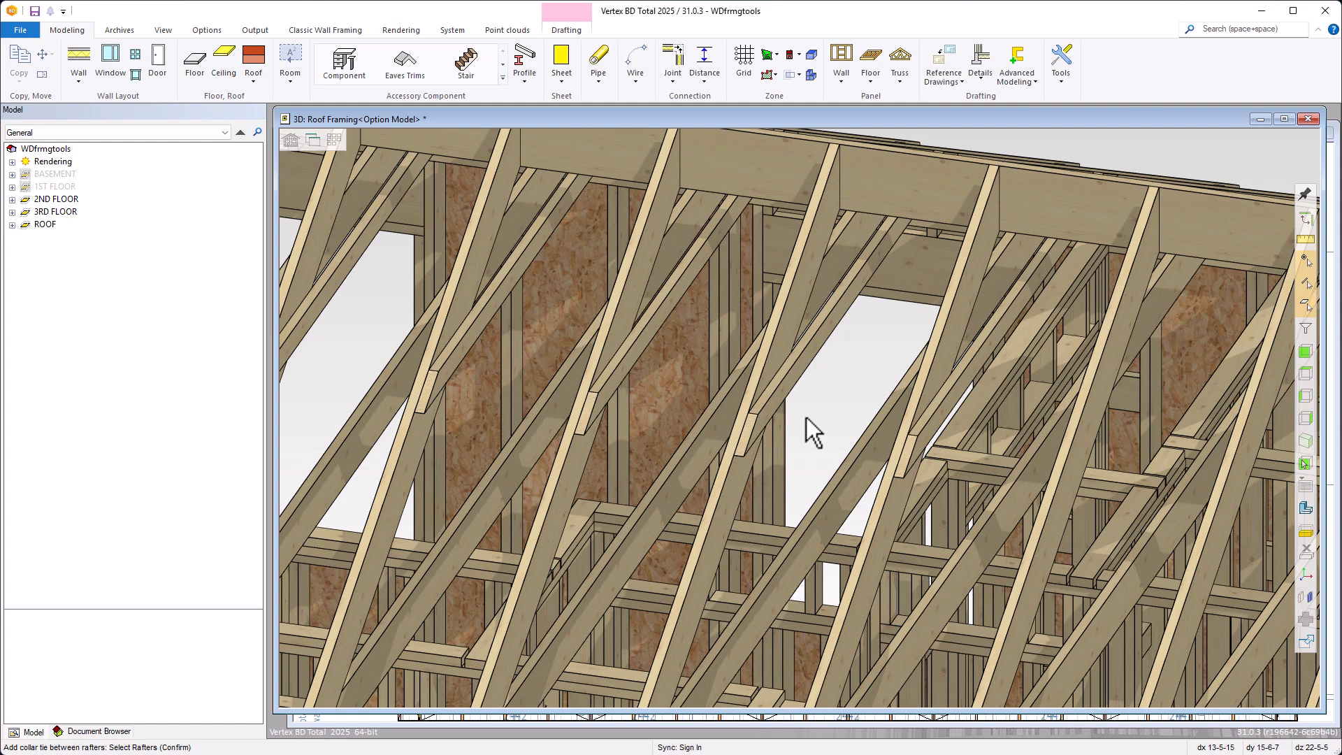
scroll(807, 417, "down", 5)
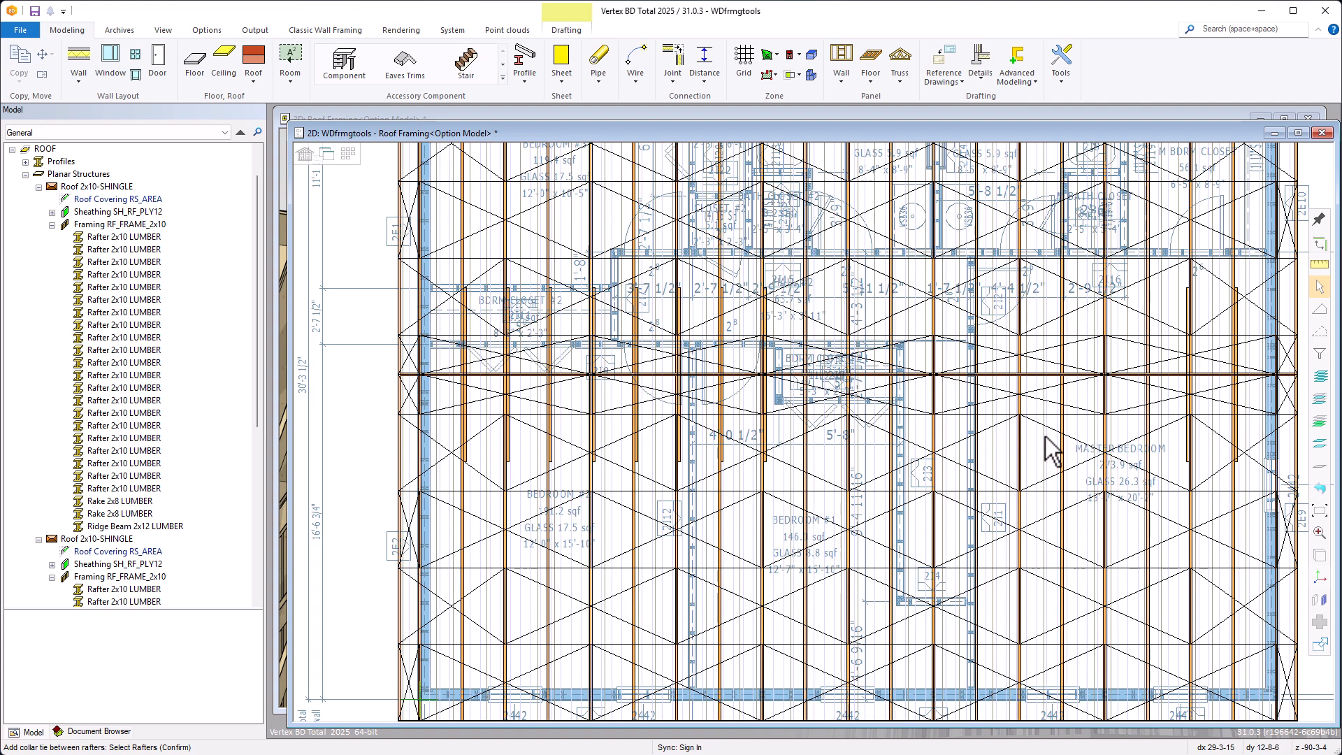
left_click(1044, 465)
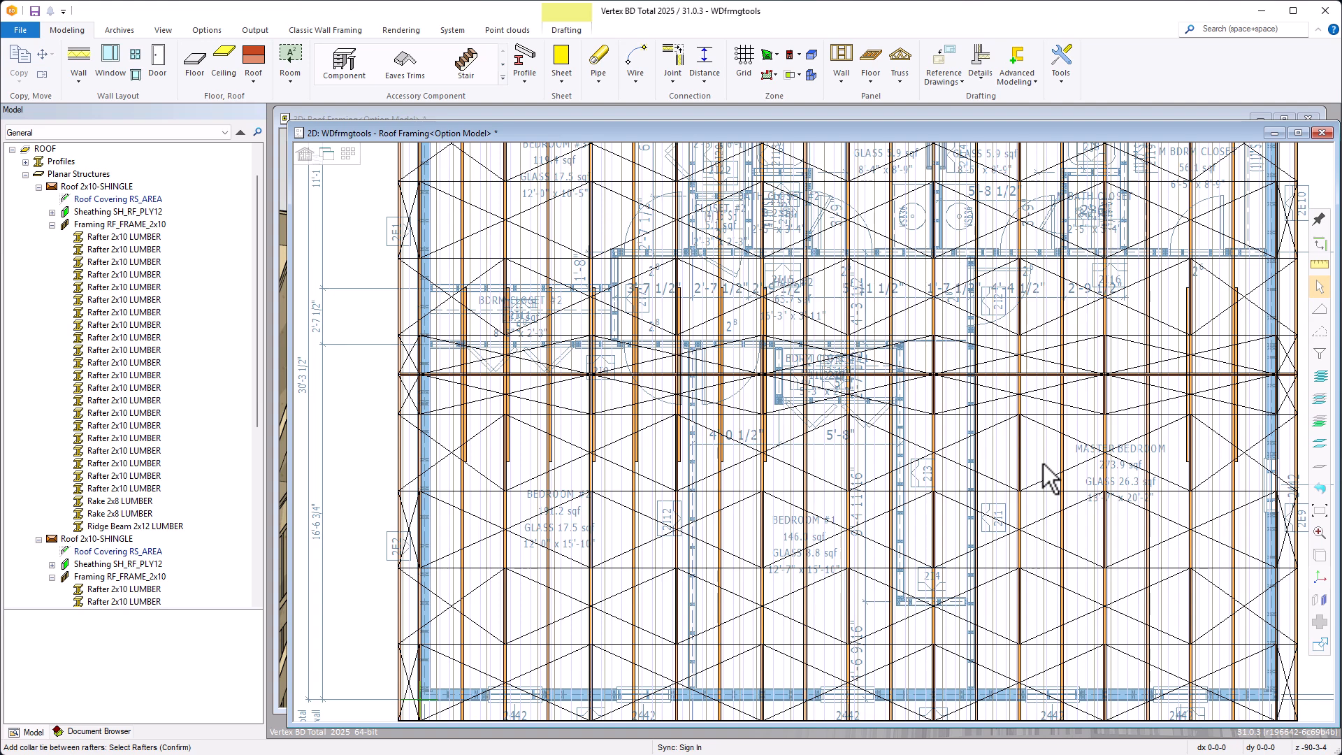
Add a support line to the lower roof slope's framing, running across the rafters from the master bedroom's outer wall to bedroom #2's outer wall
key("Escape")
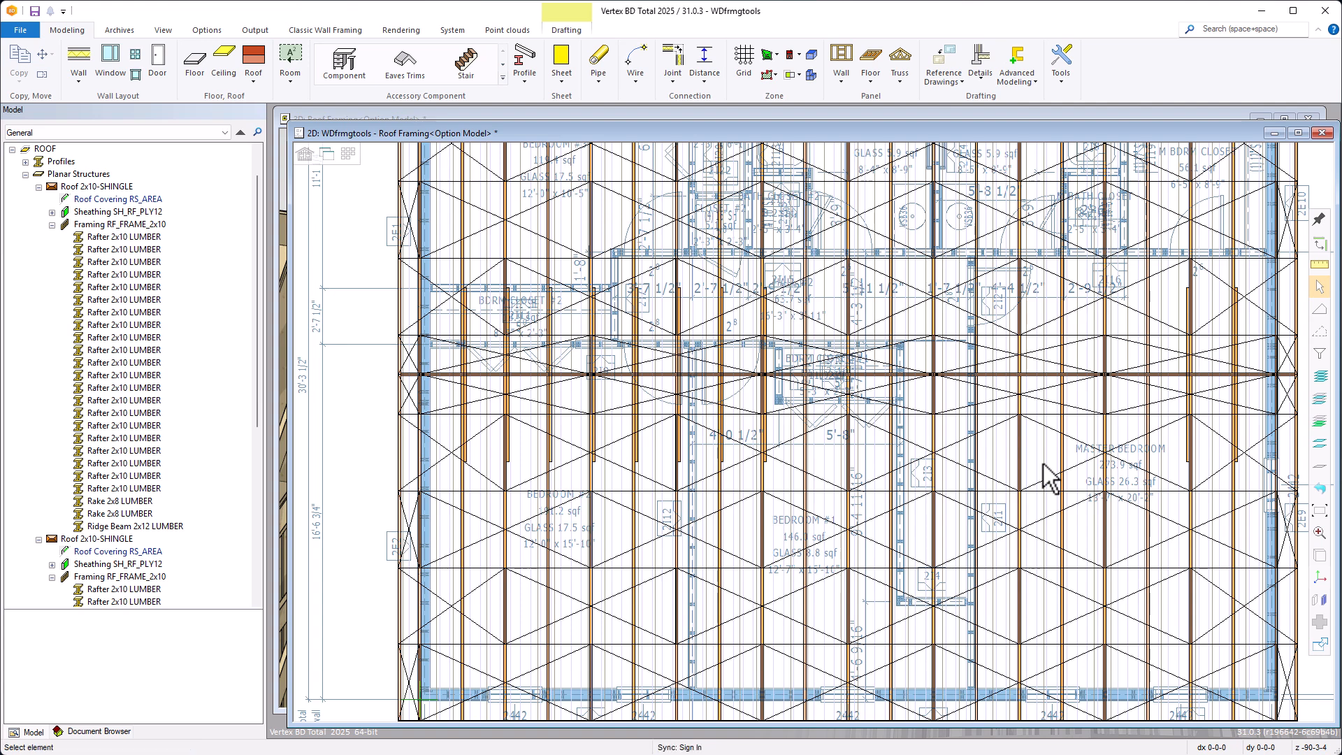
left_click(1041, 484)
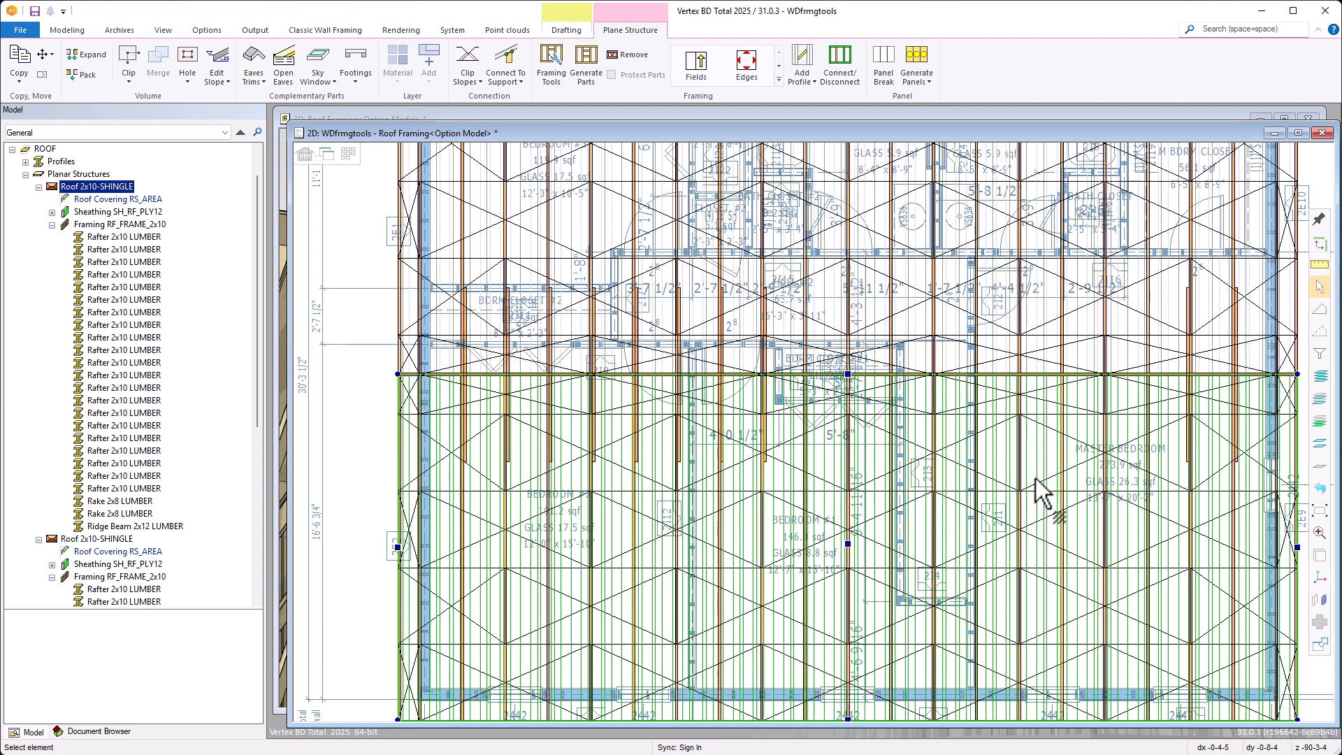
left_click(778, 80)
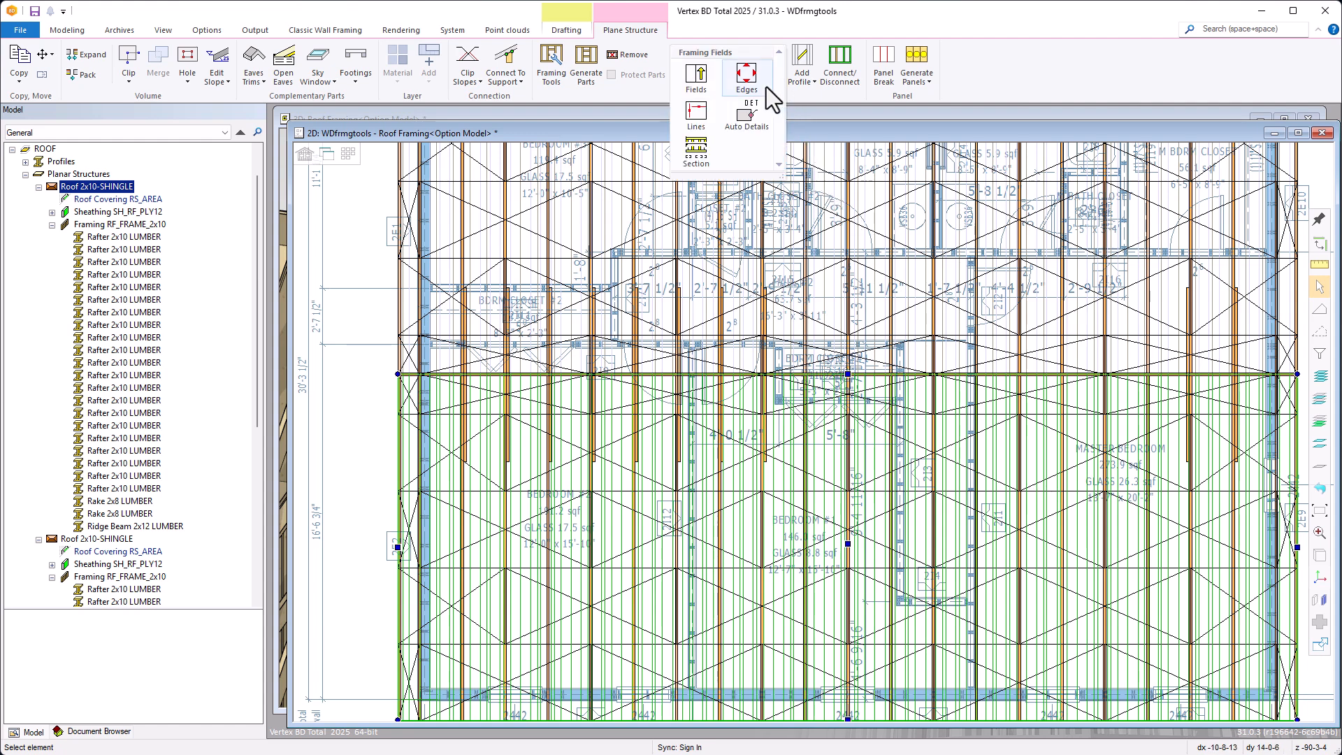
left_click(700, 114)
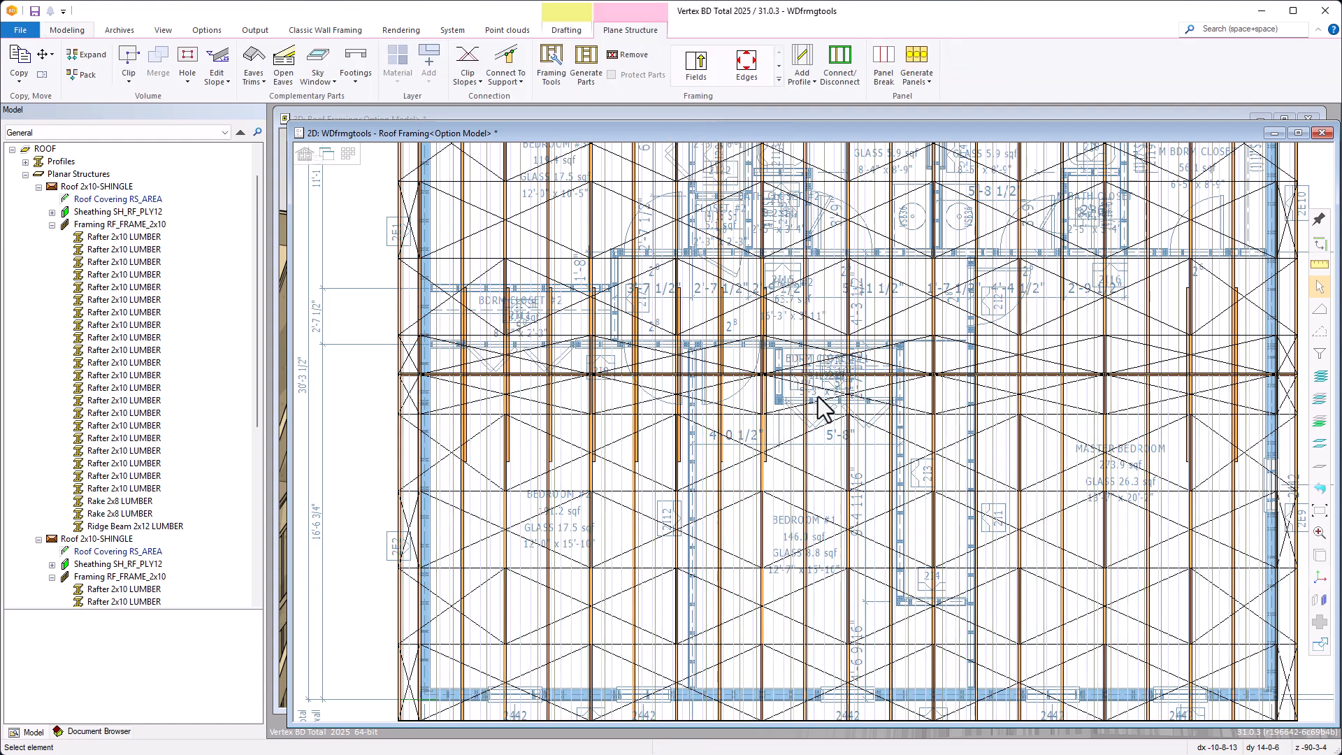
left_click(869, 460)
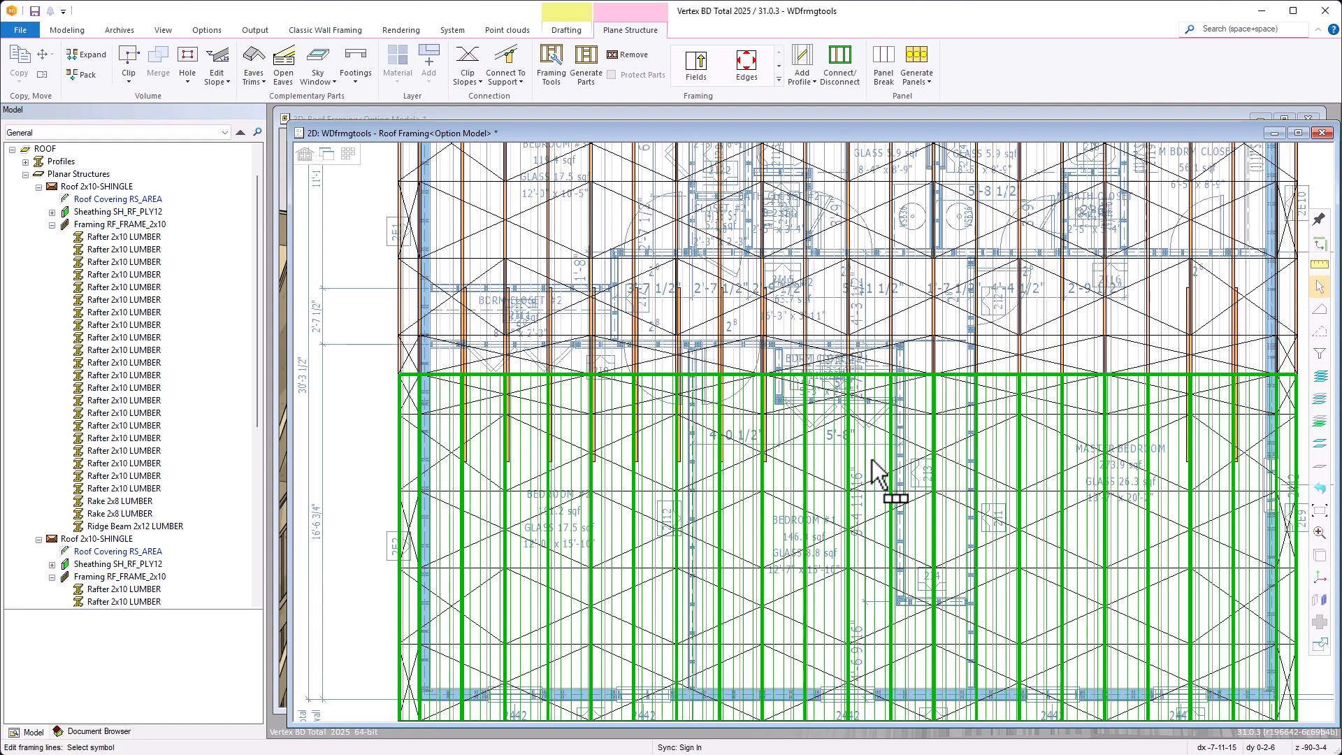
right_click(872, 459)
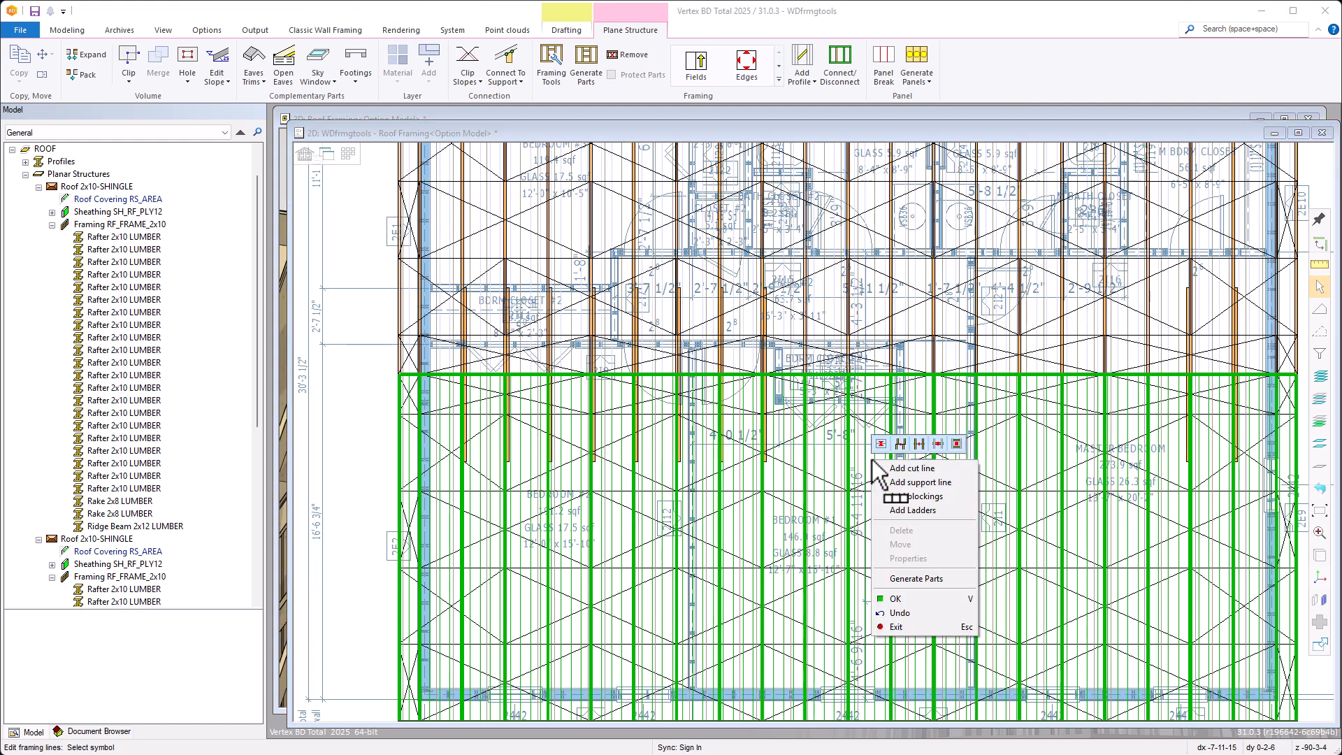
left_click(909, 483)
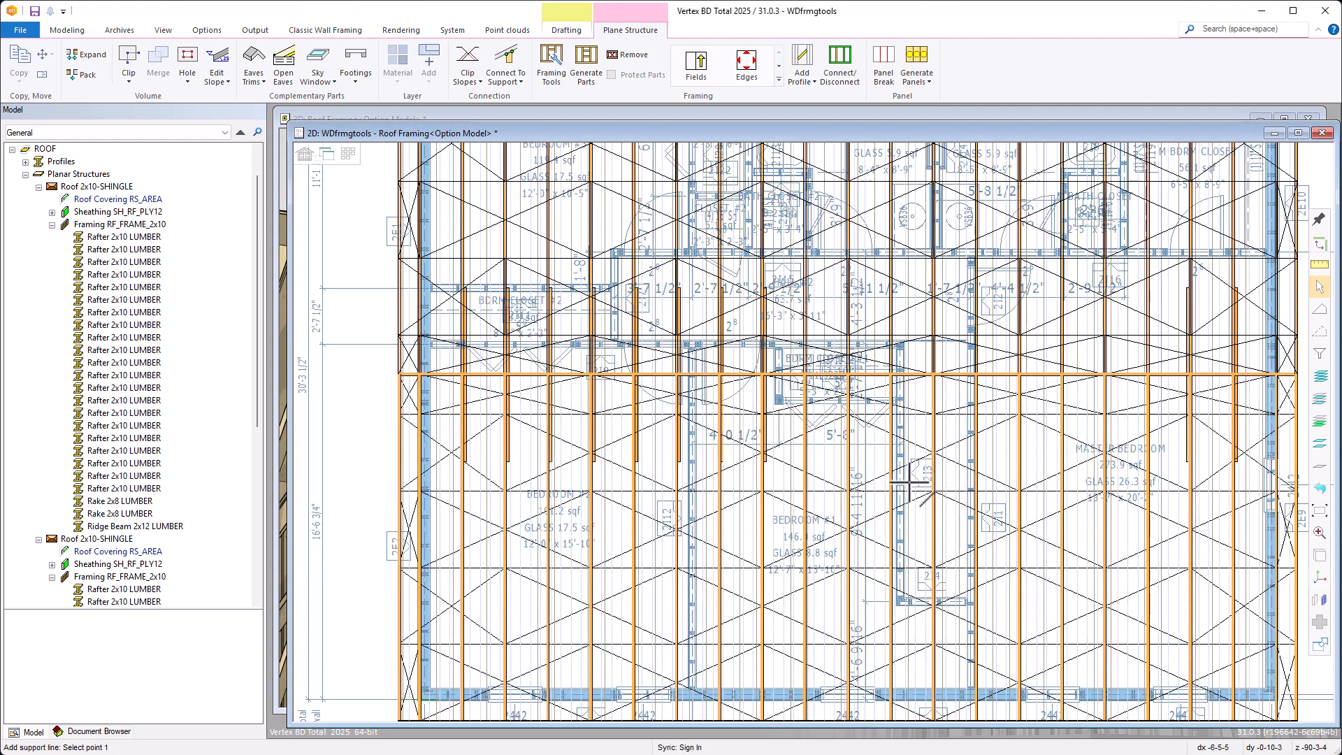
scroll(1269, 529, "up", 5)
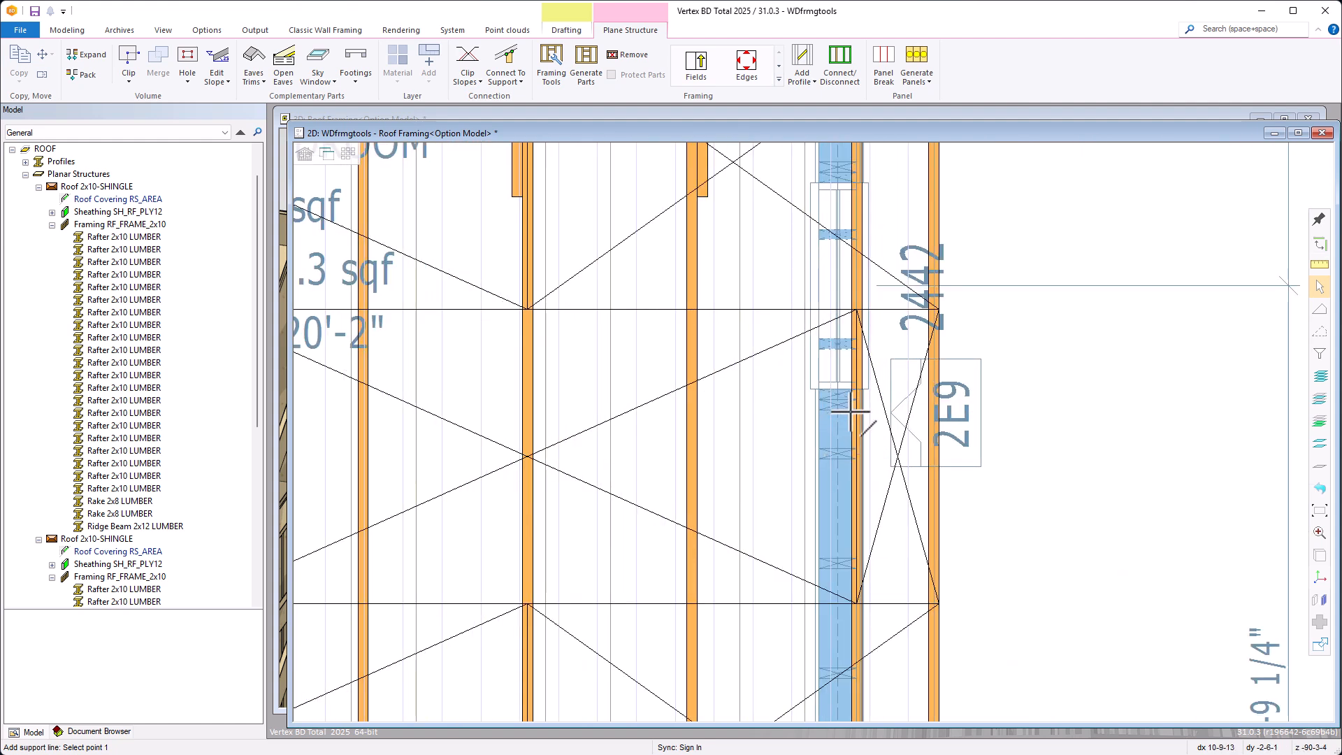
left_click(852, 412)
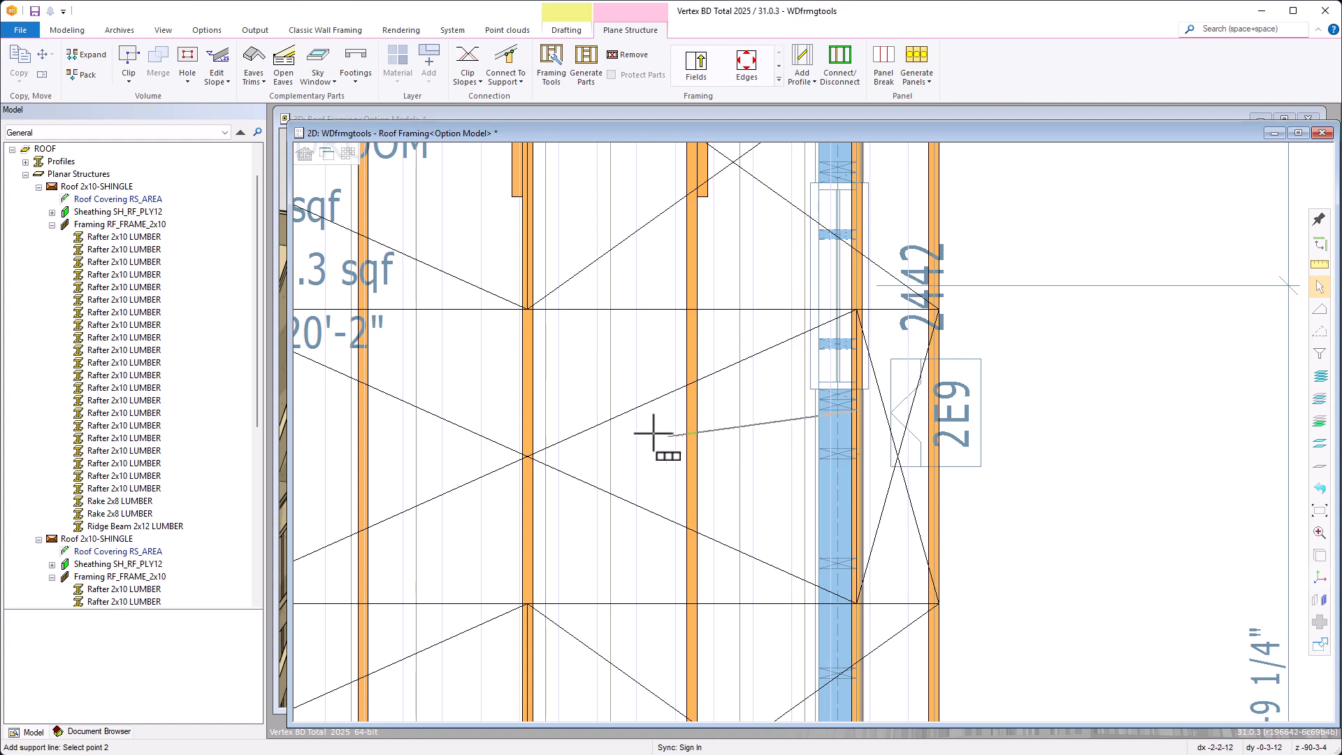
scroll(621, 416, "down", 5)
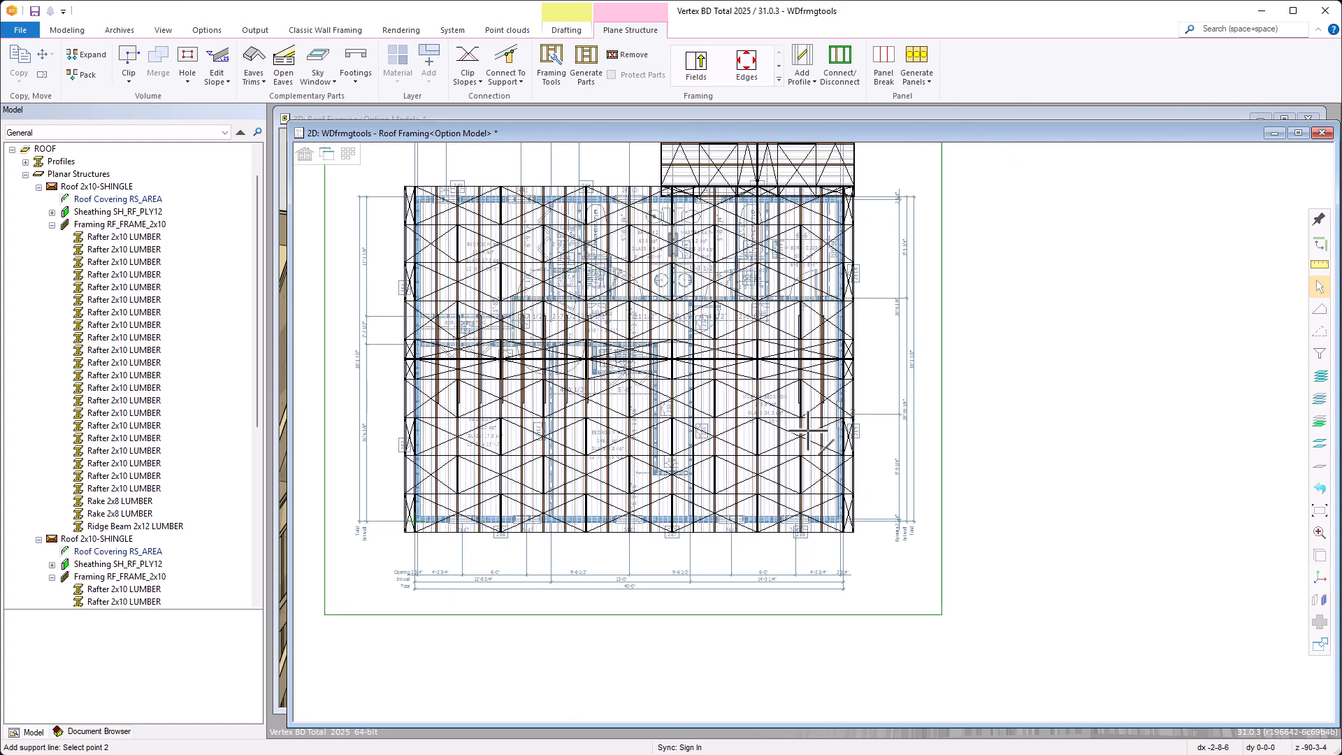
scroll(809, 424, "up", 6)
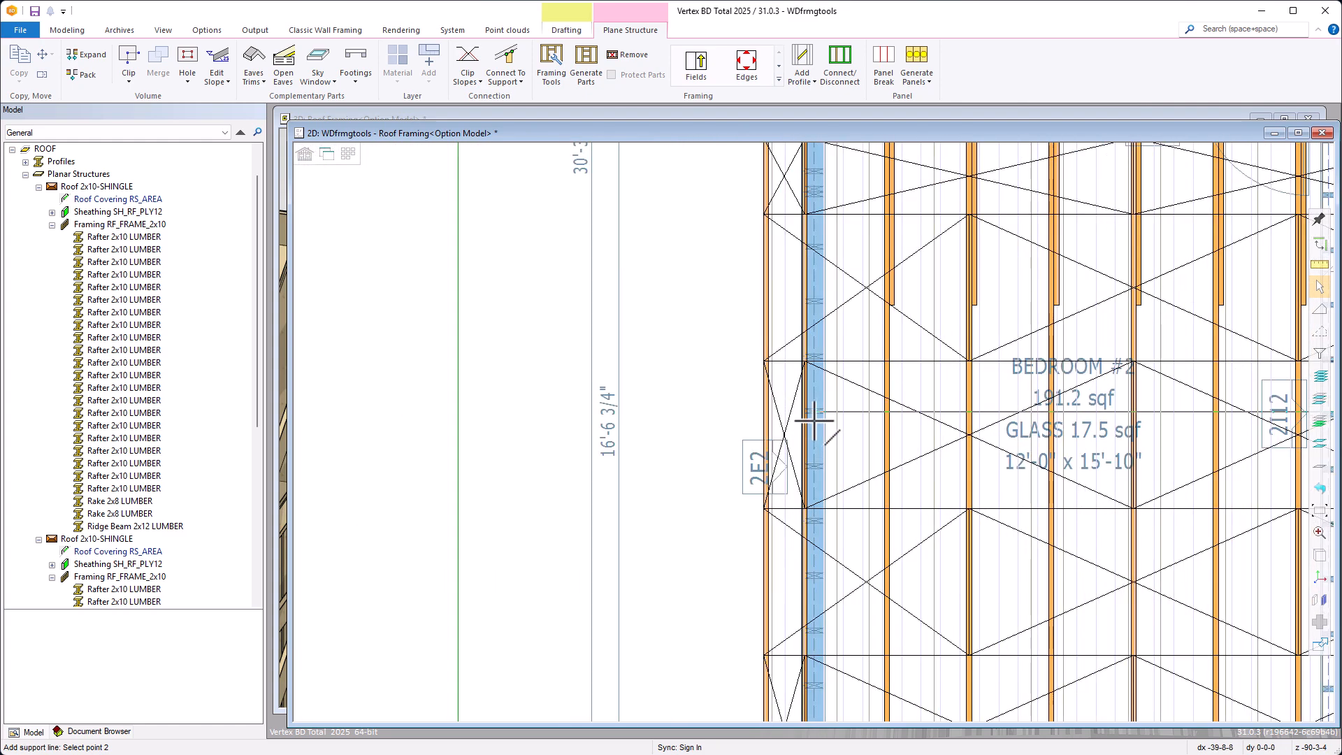
left_click(810, 426)
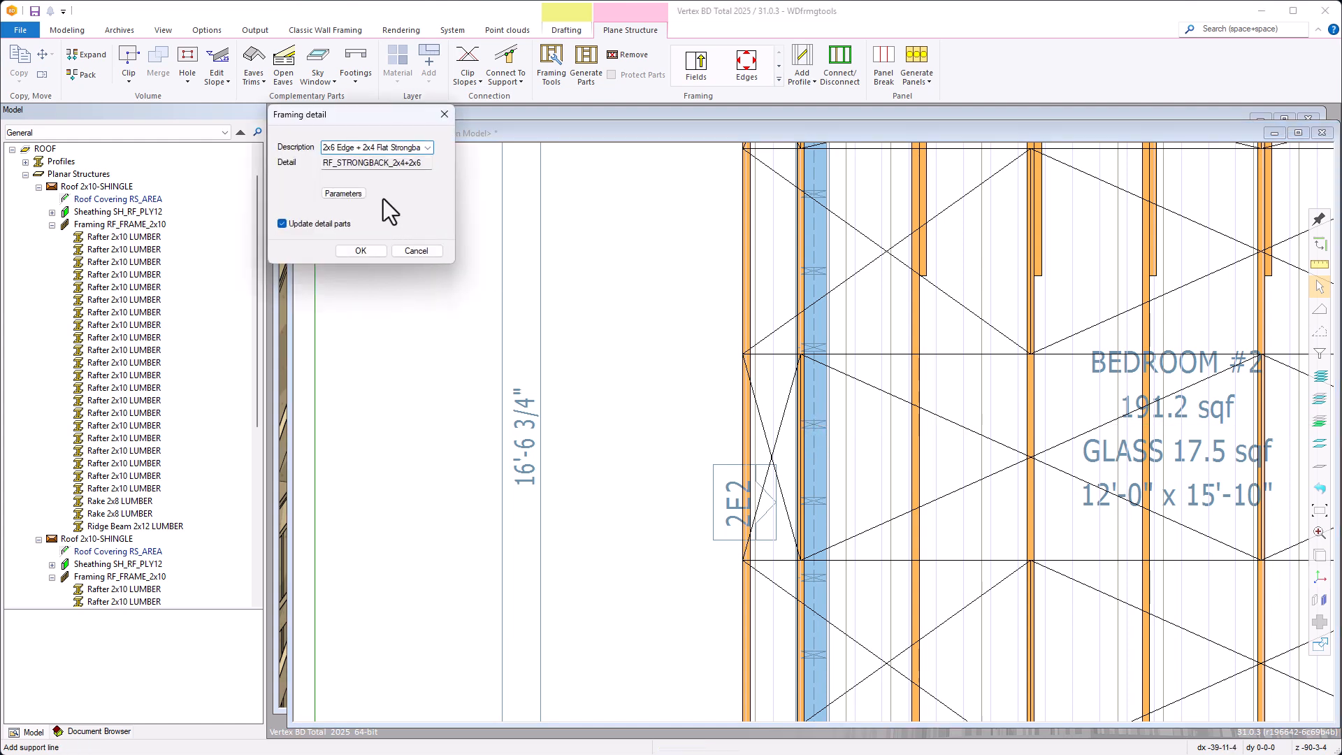
Set the support line's framing detail to Selectable Purlin with a 2x8 lumber piece and create it
left_click(428, 148)
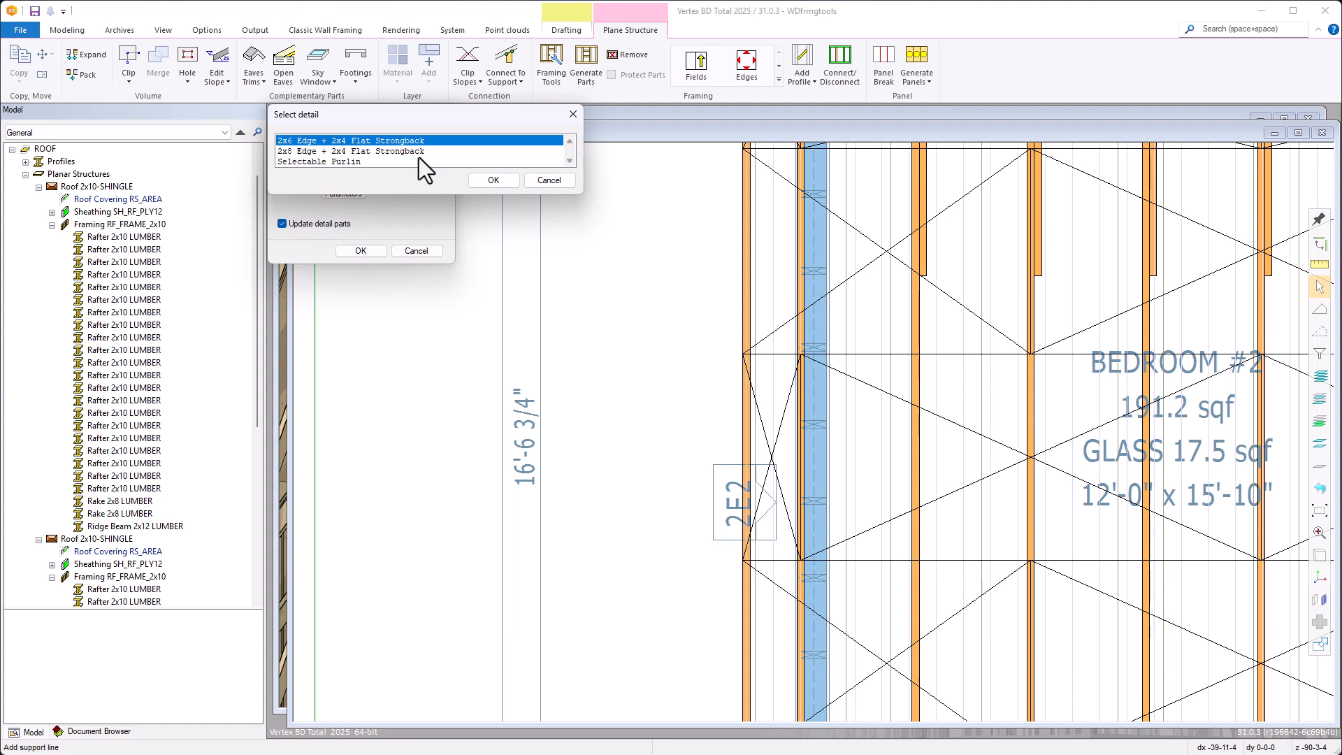
double_click(346, 163)
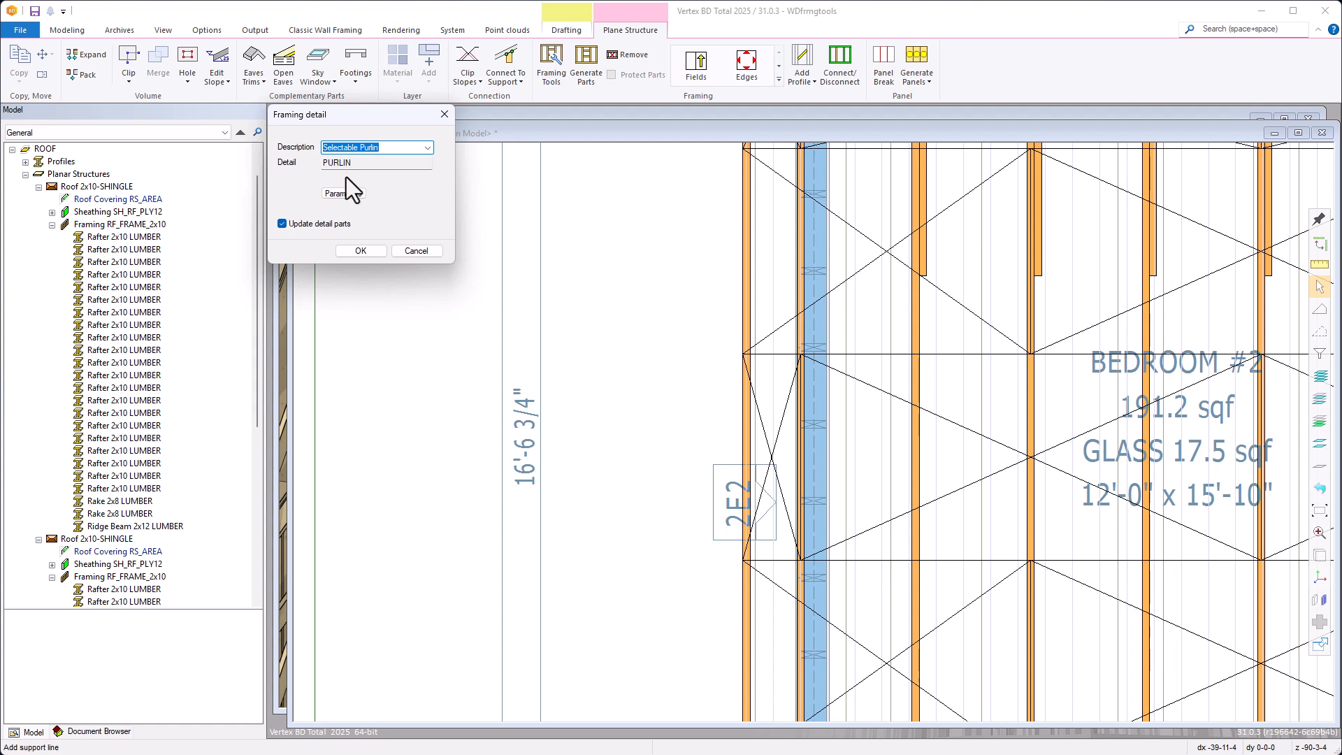
left_click(343, 193)
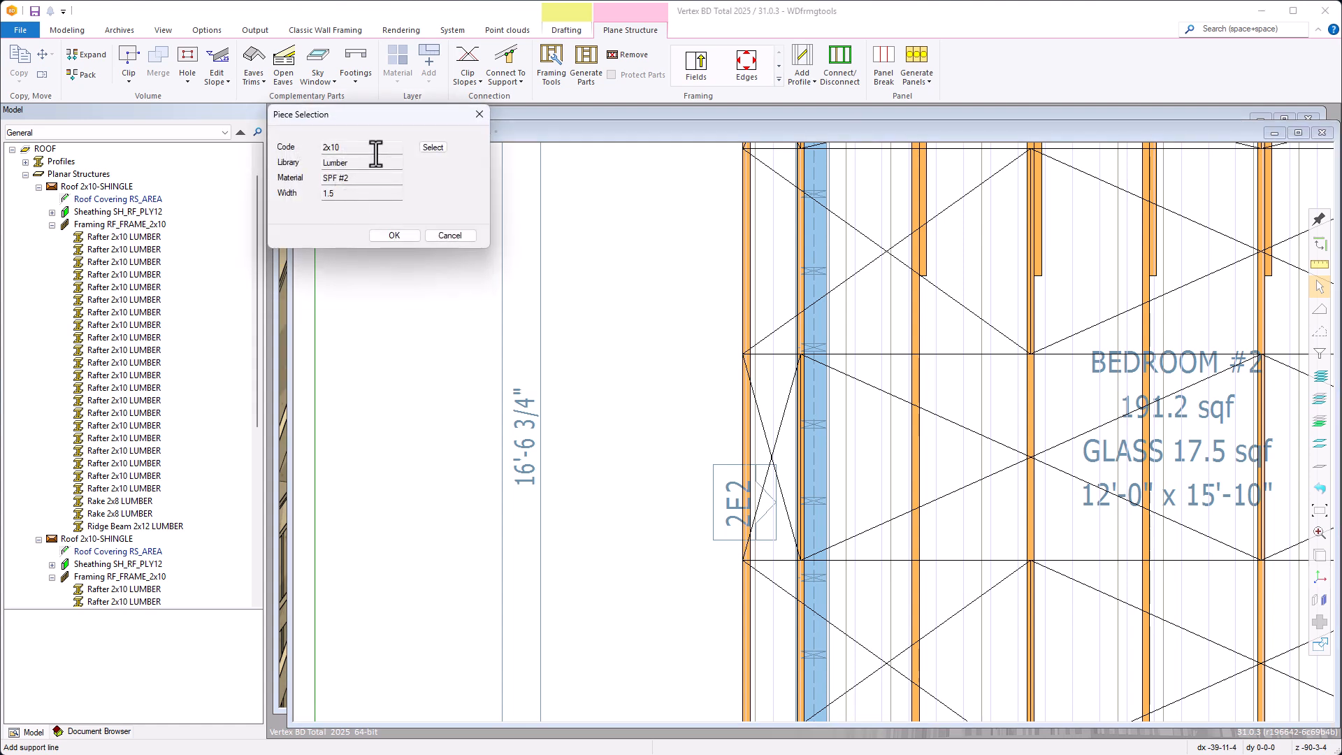
left_click(430, 149)
left_click(435, 210)
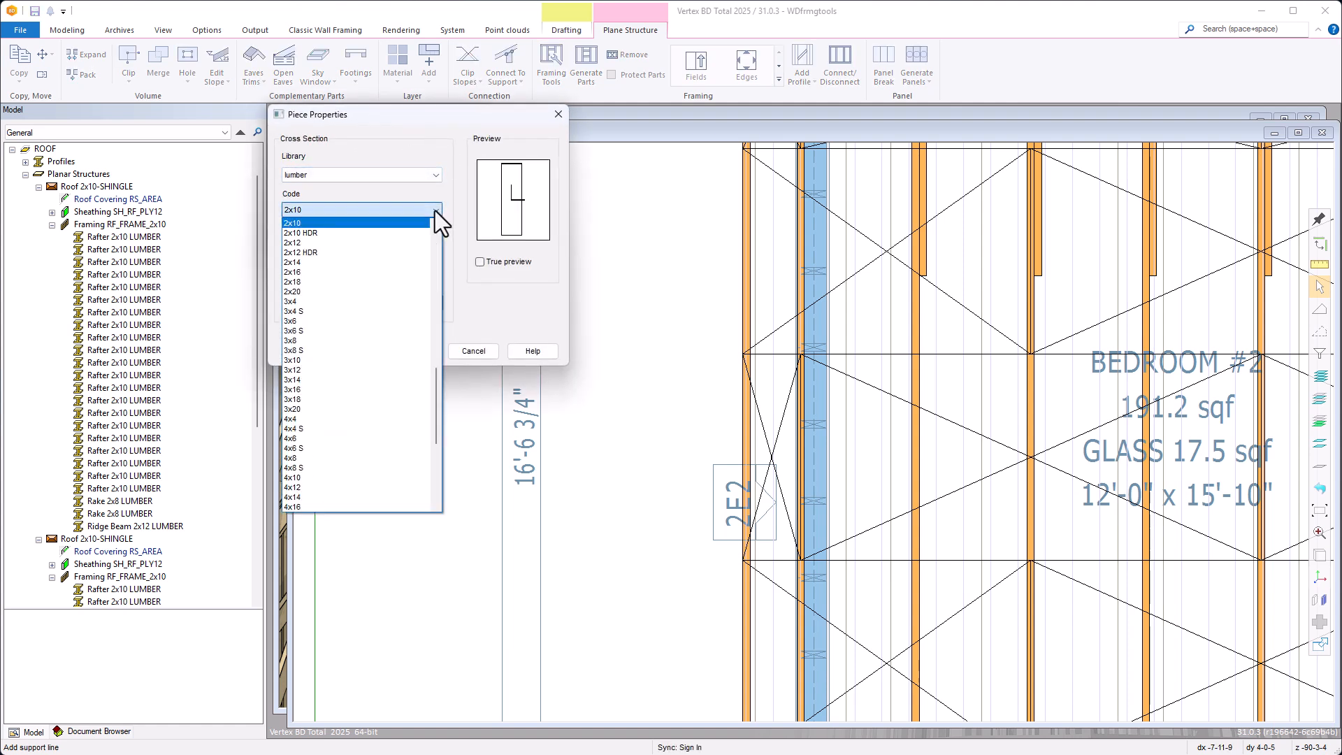
scroll(372, 341, "up", 8)
left_click(309, 429)
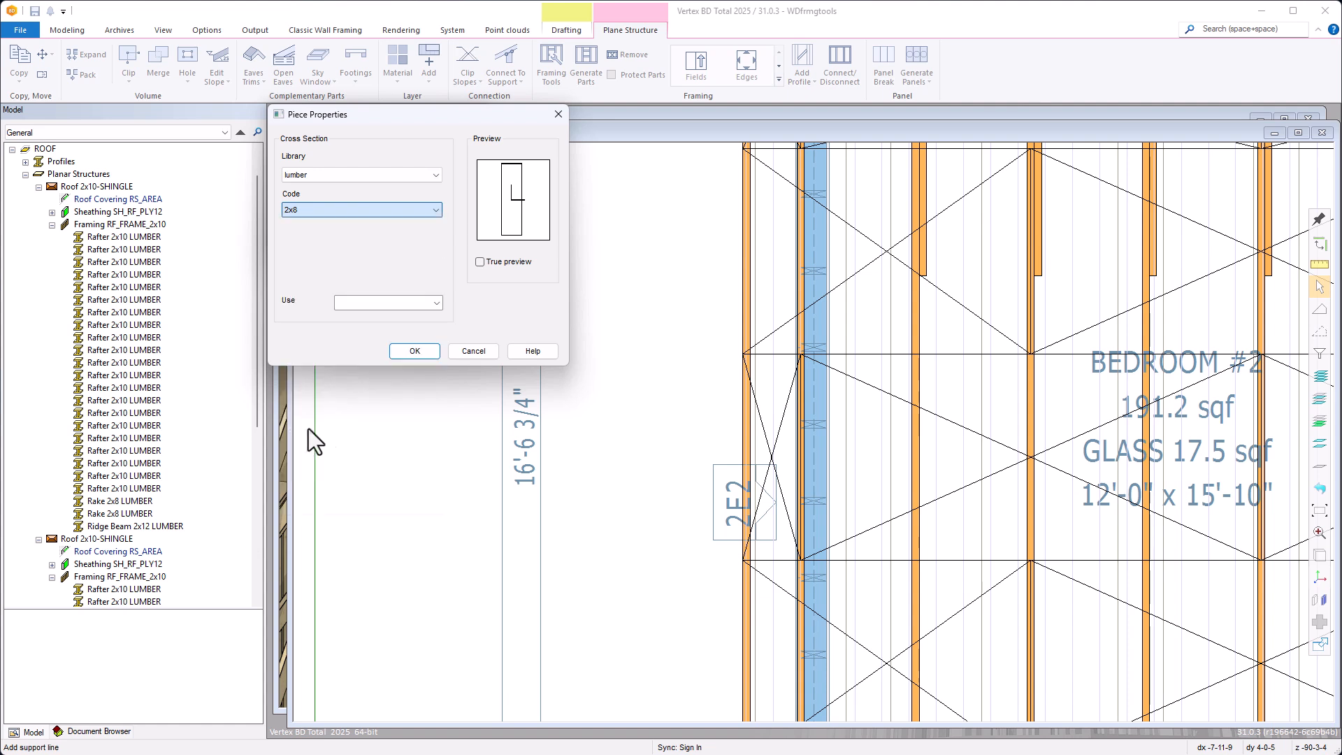
left_click(413, 352)
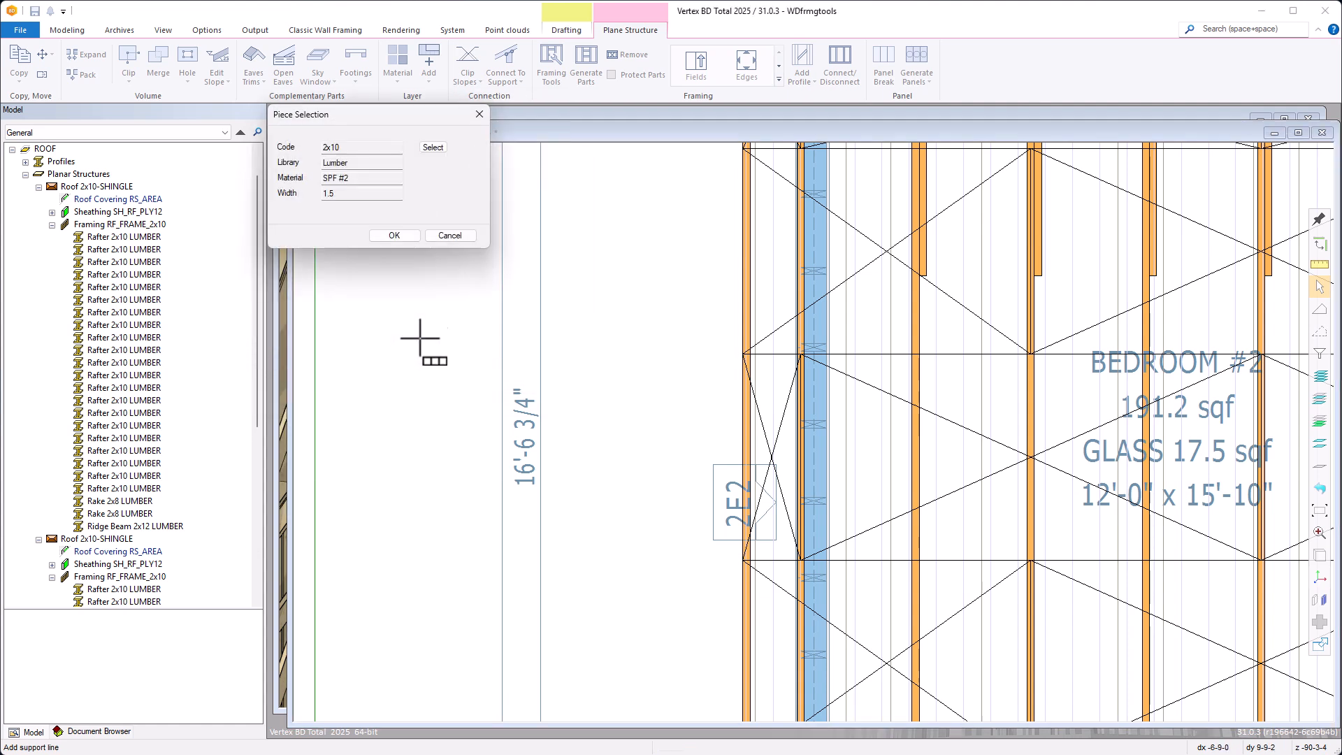
left_click(394, 236)
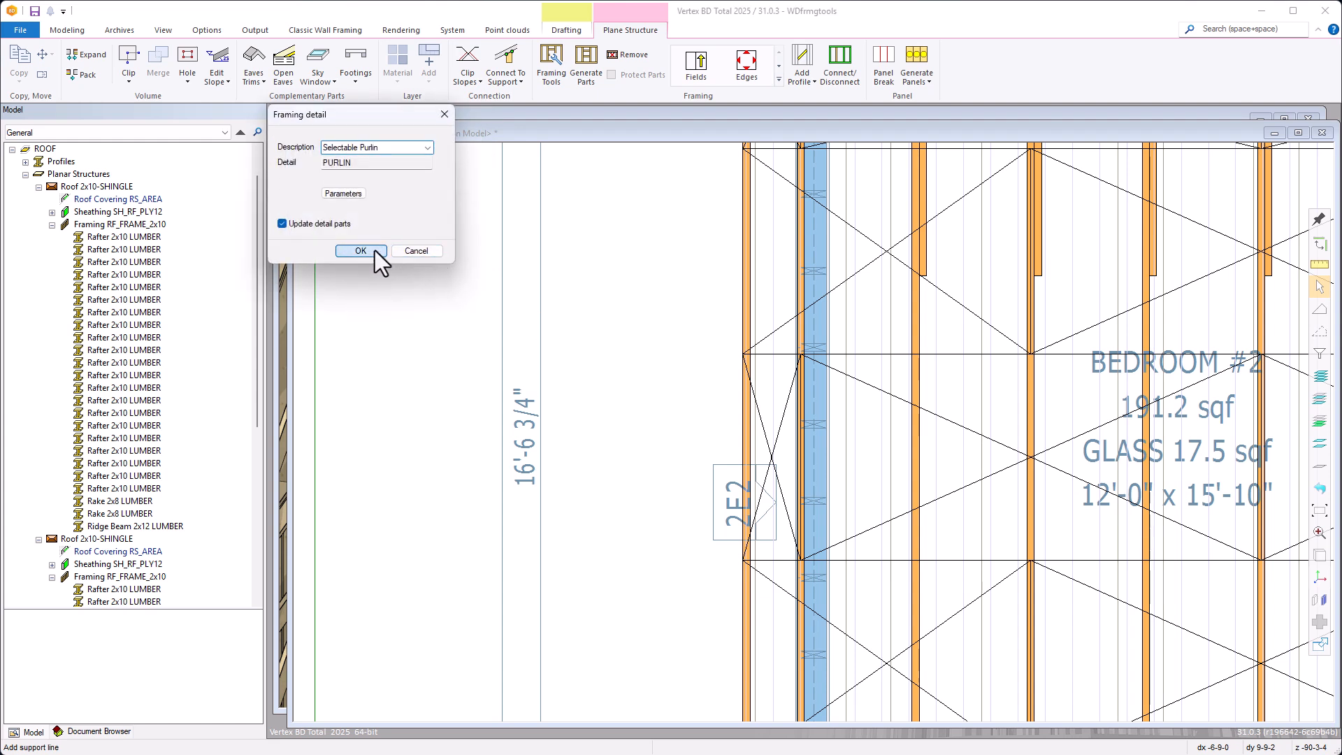
left_click(374, 250)
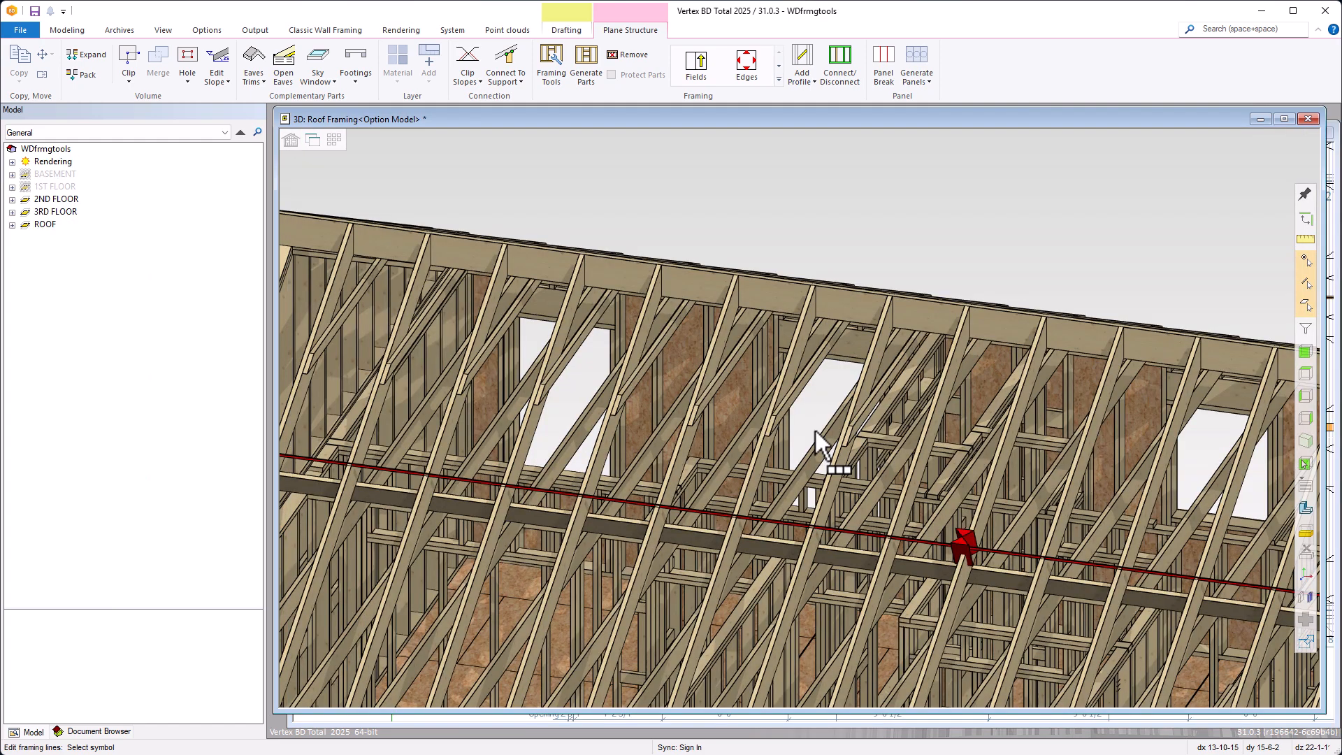
Inspect the new 2x8 purlin in 3D and pull its end back to the inner face of the gable-end rafter
scroll(816, 431, "down", 2)
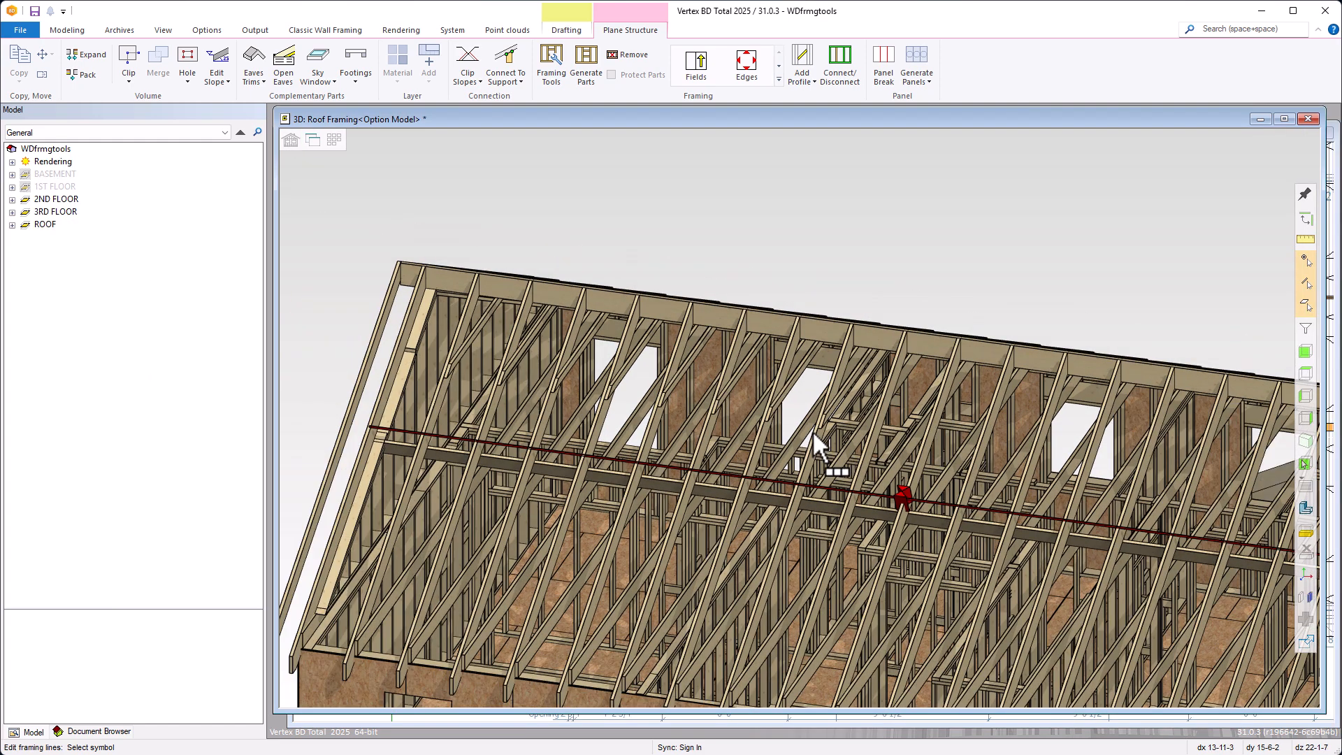
left_click(974, 523)
middle_click_drag(970, 526, 799, 414)
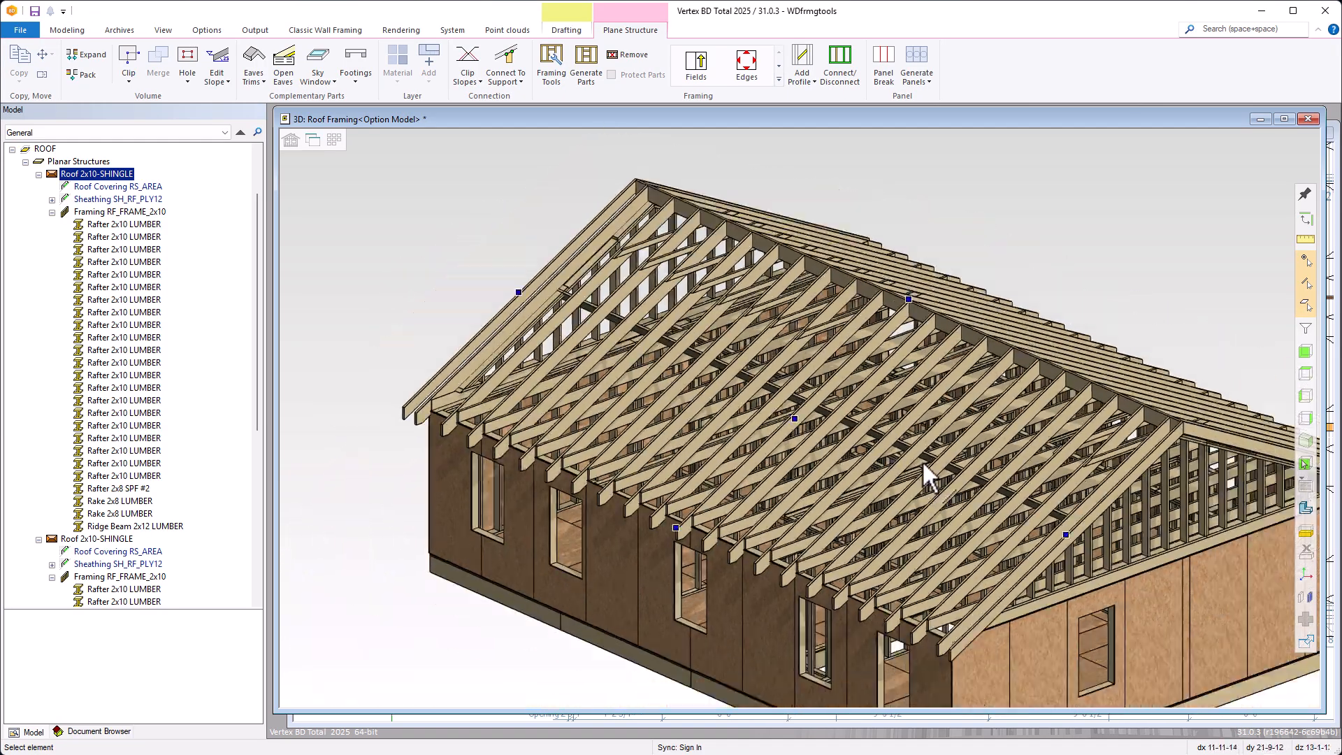
scroll(798, 414, "up", 5)
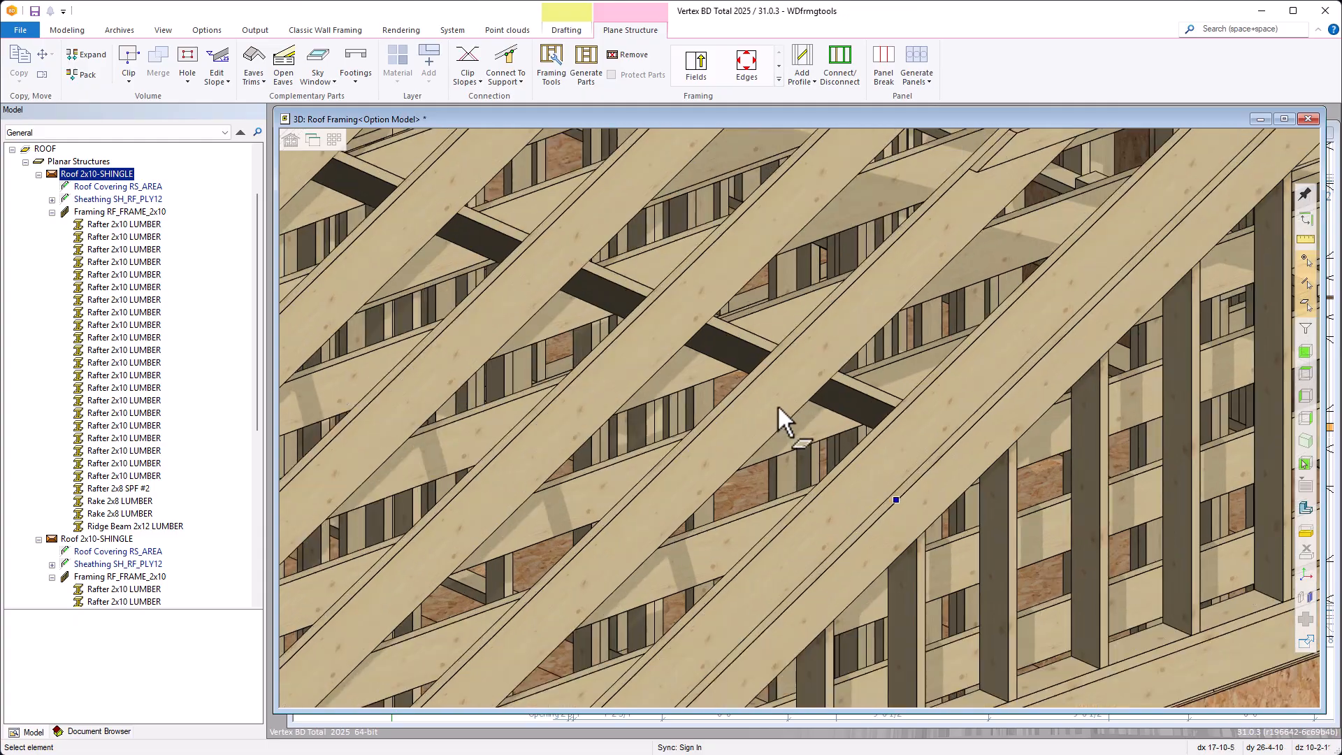
middle_click_drag(783, 403, 913, 392)
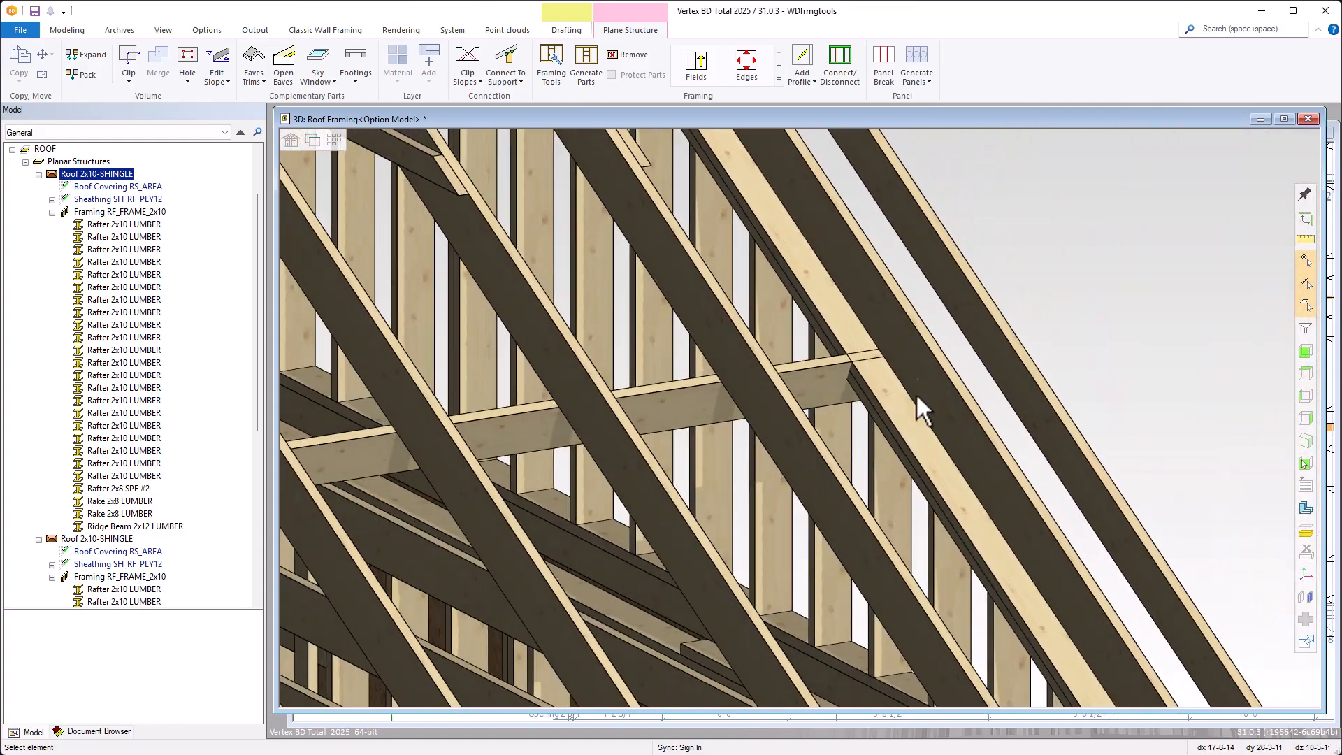
scroll(788, 412, "up", 4)
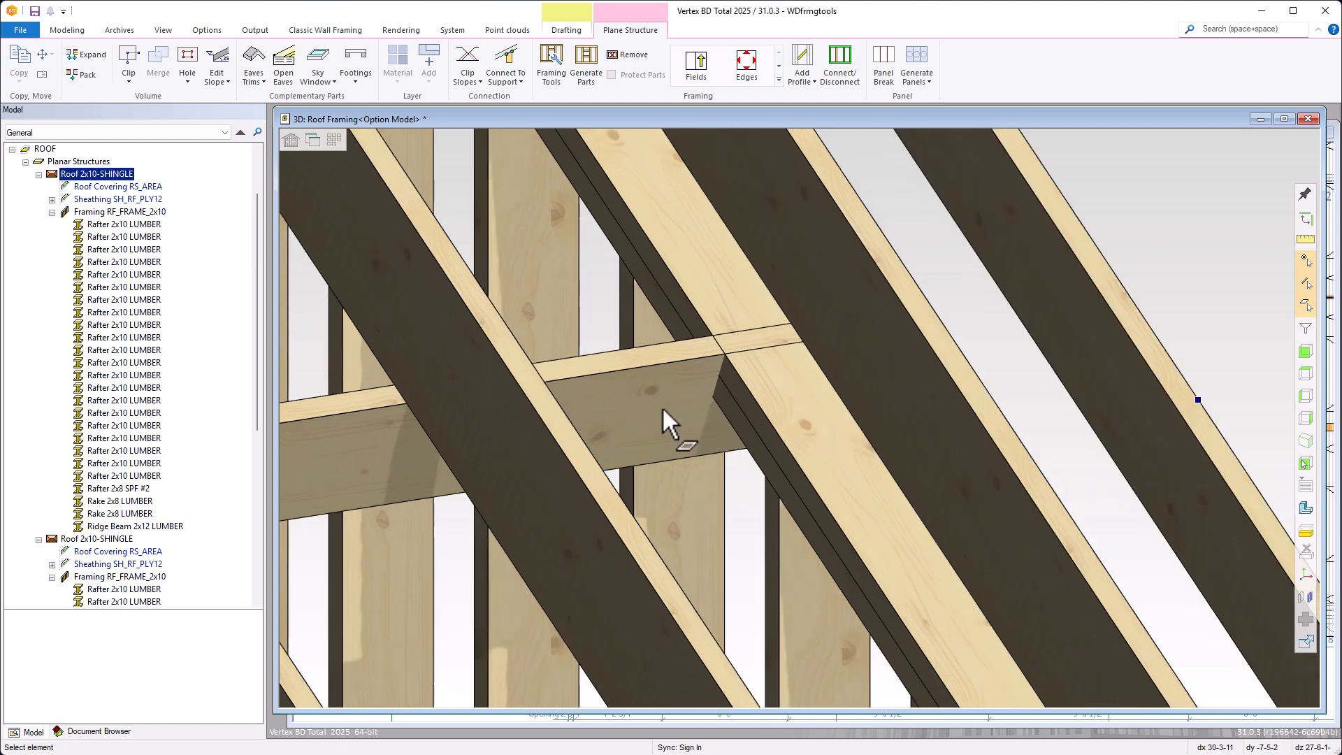
left_click(661, 405)
left_click(797, 332)
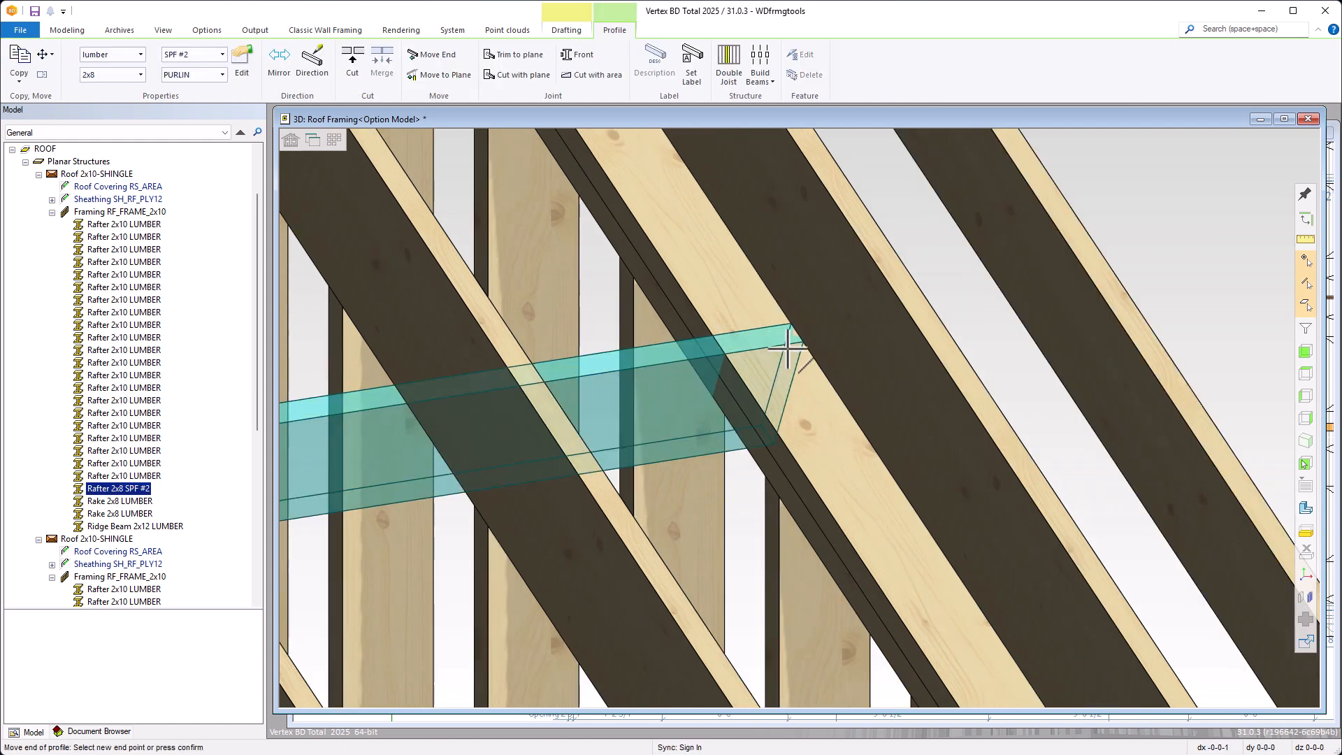
left_click(784, 469)
scroll(807, 456, "down", 5)
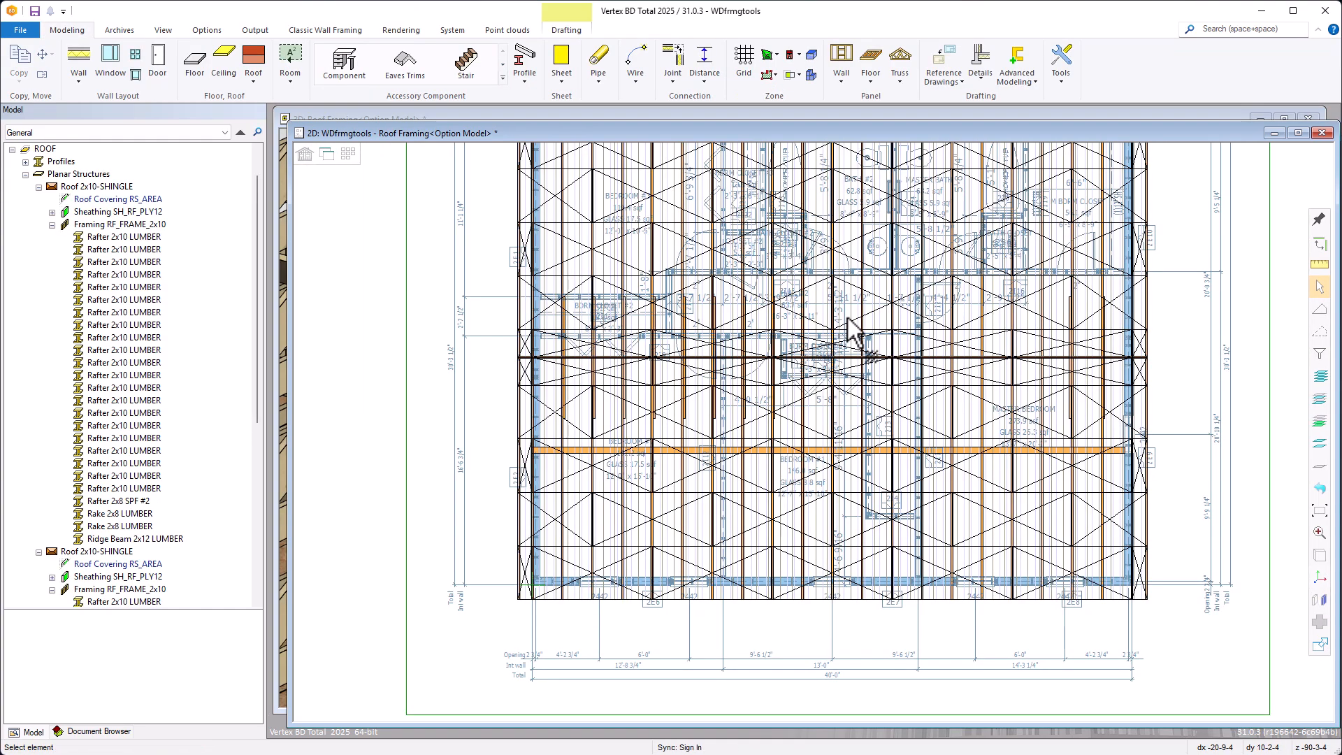
Add a support line to the opposite roof slope's framing, along the bathrooms' hallway wall line from the master closet's gable end to bedroom #2's gable end
scroll(830, 443, "up", 3)
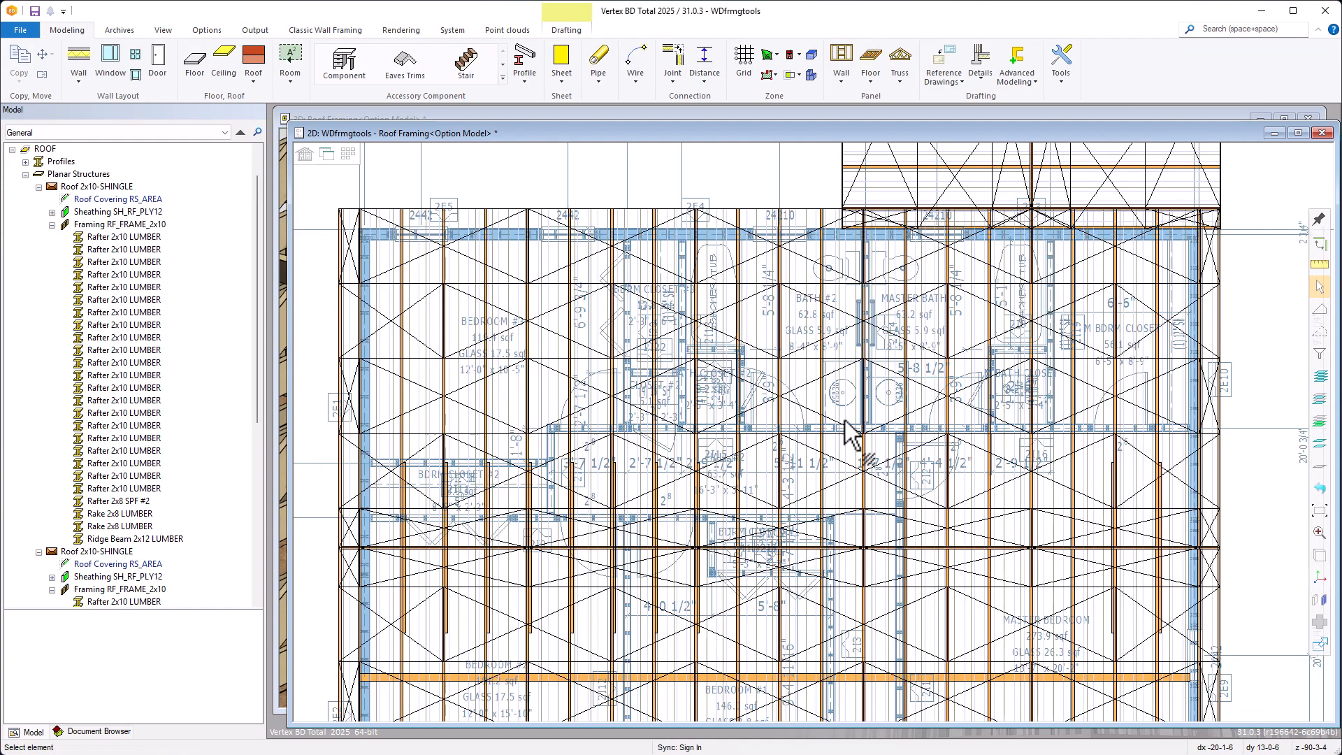
left_click(921, 409)
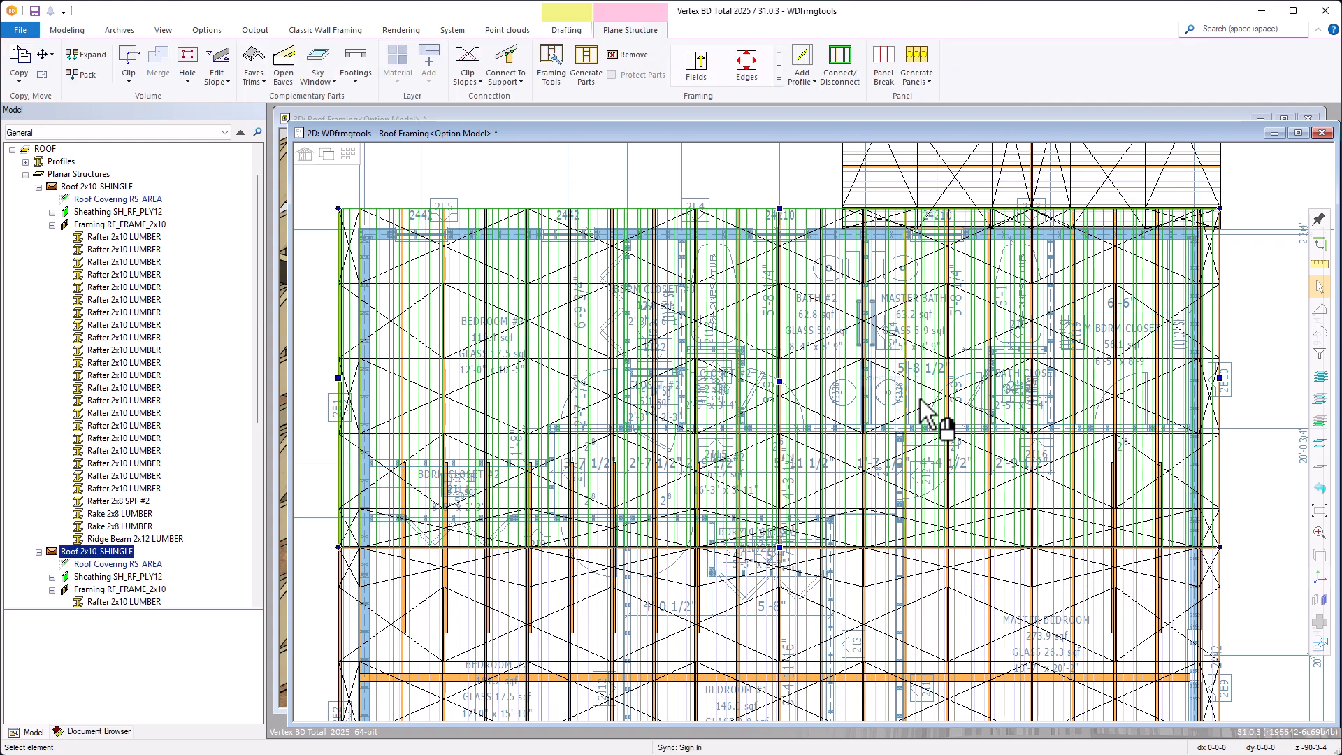
left_click(780, 87)
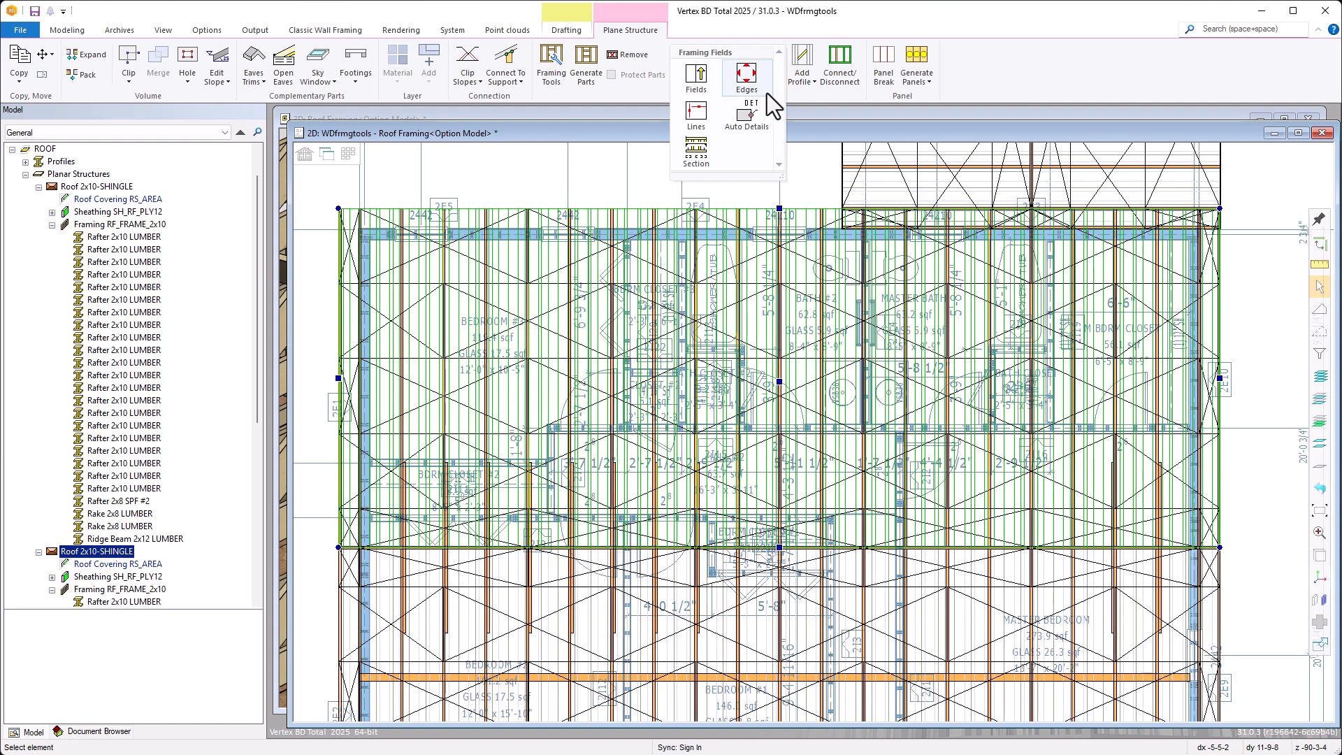
left_click(696, 113)
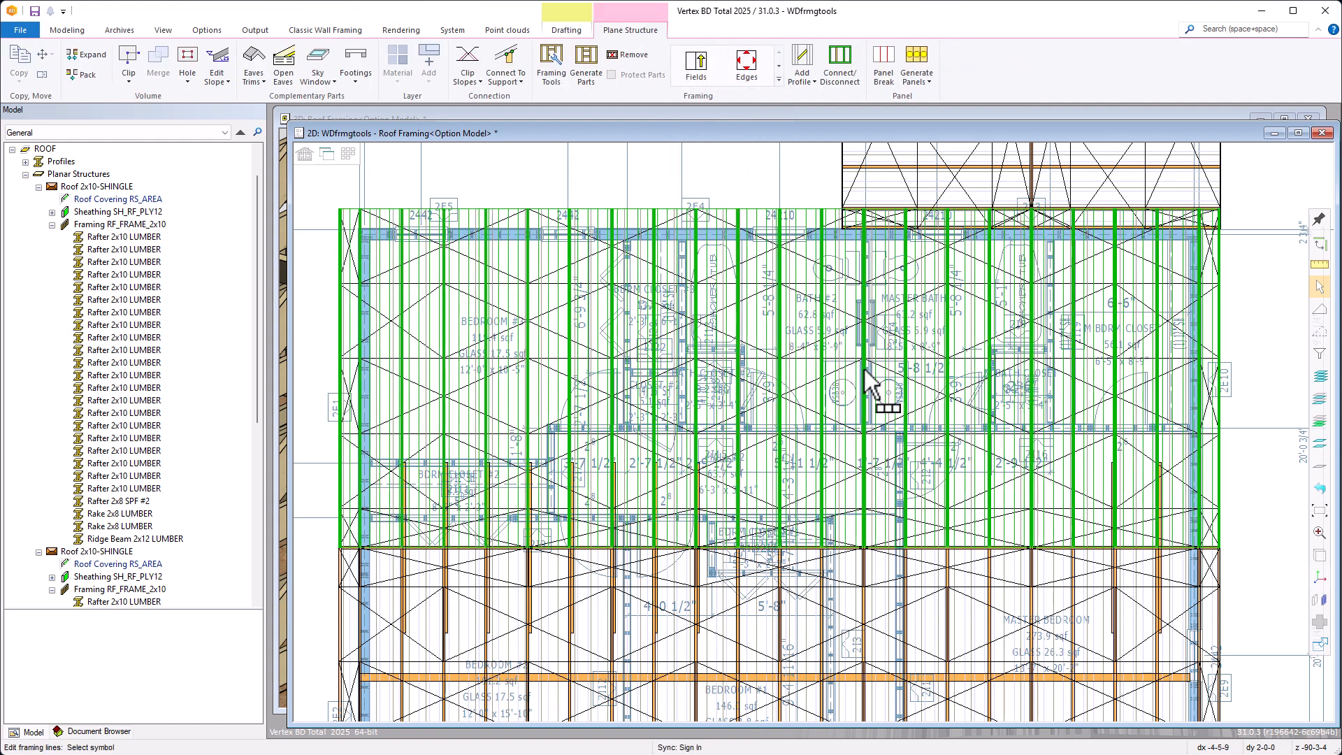
right_click(885, 378)
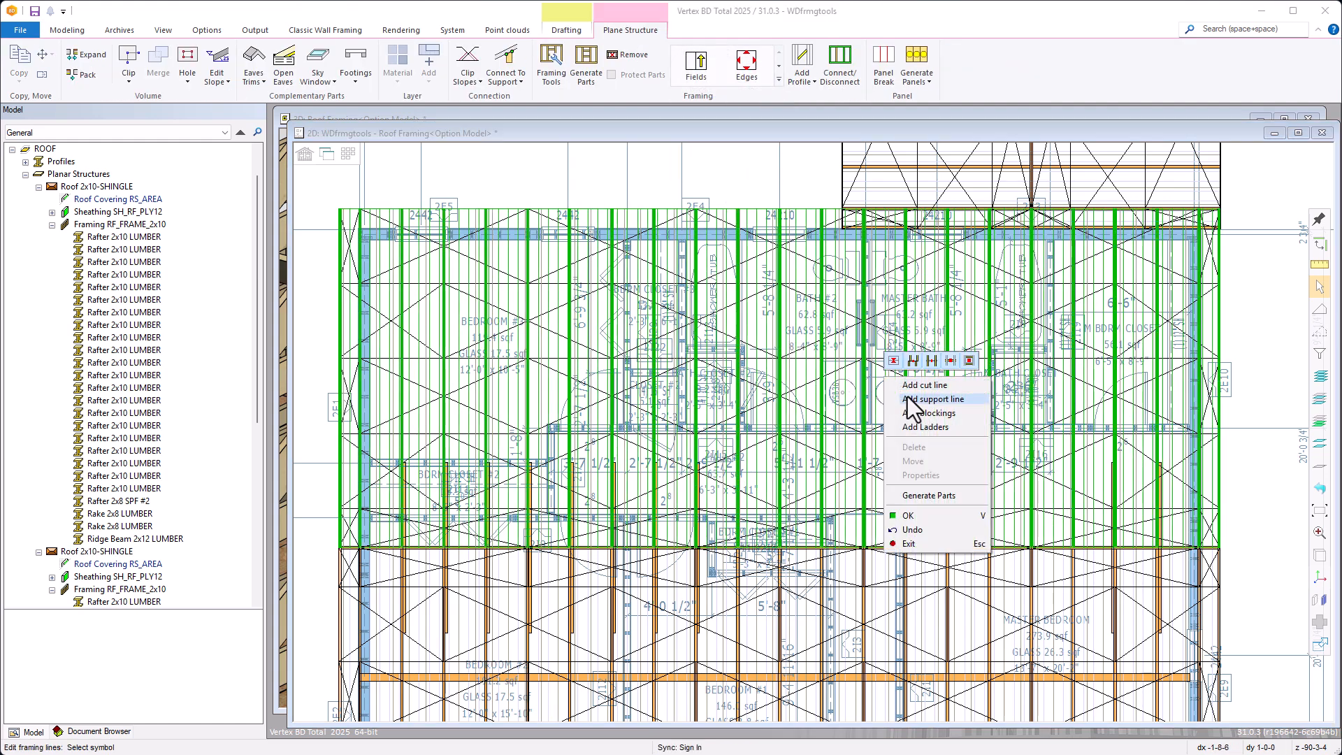
left_click(933, 398)
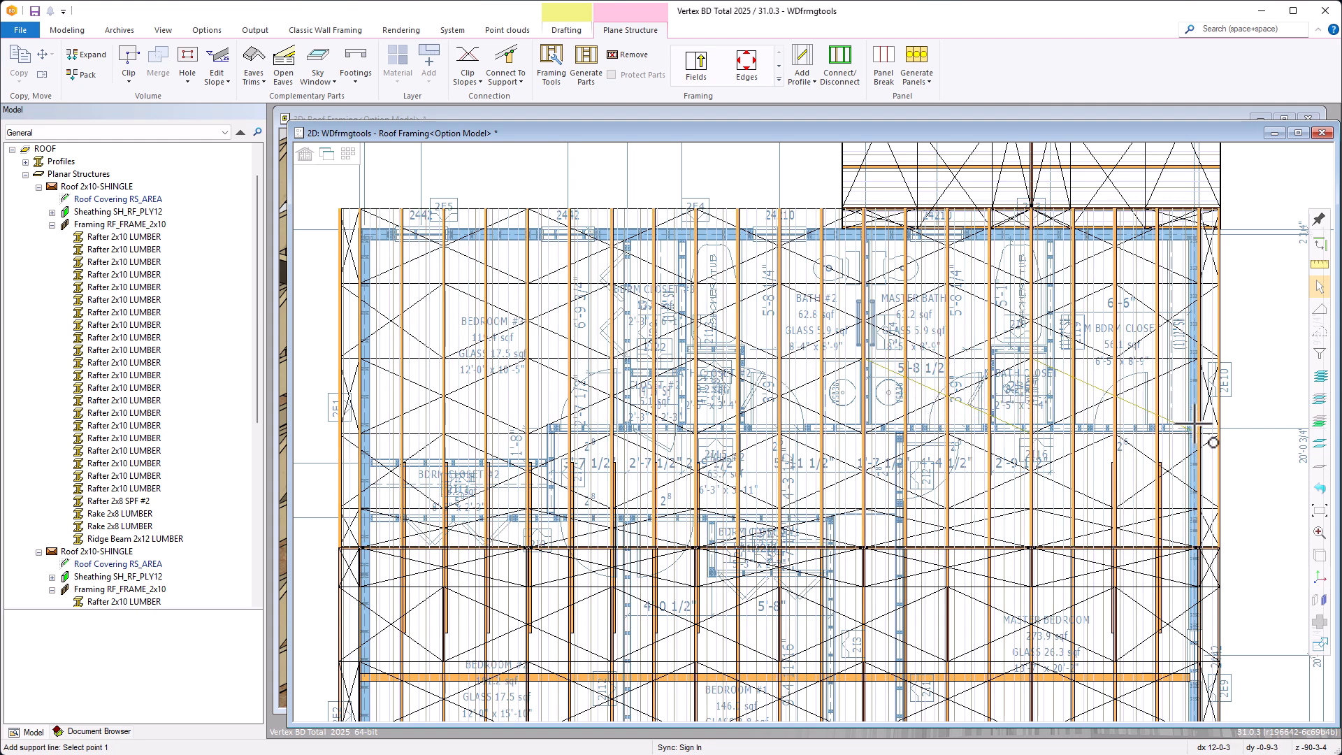
scroll(1197, 434, "up", 4)
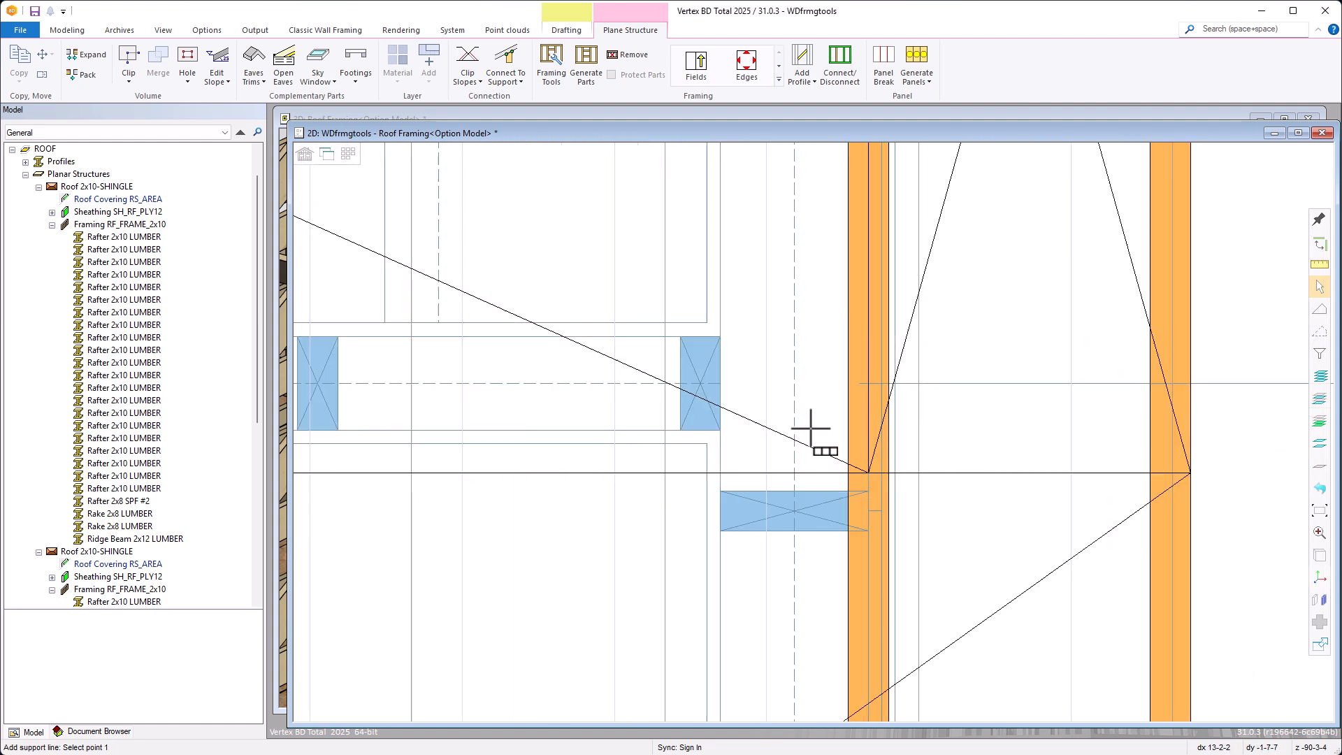
left_click(718, 430)
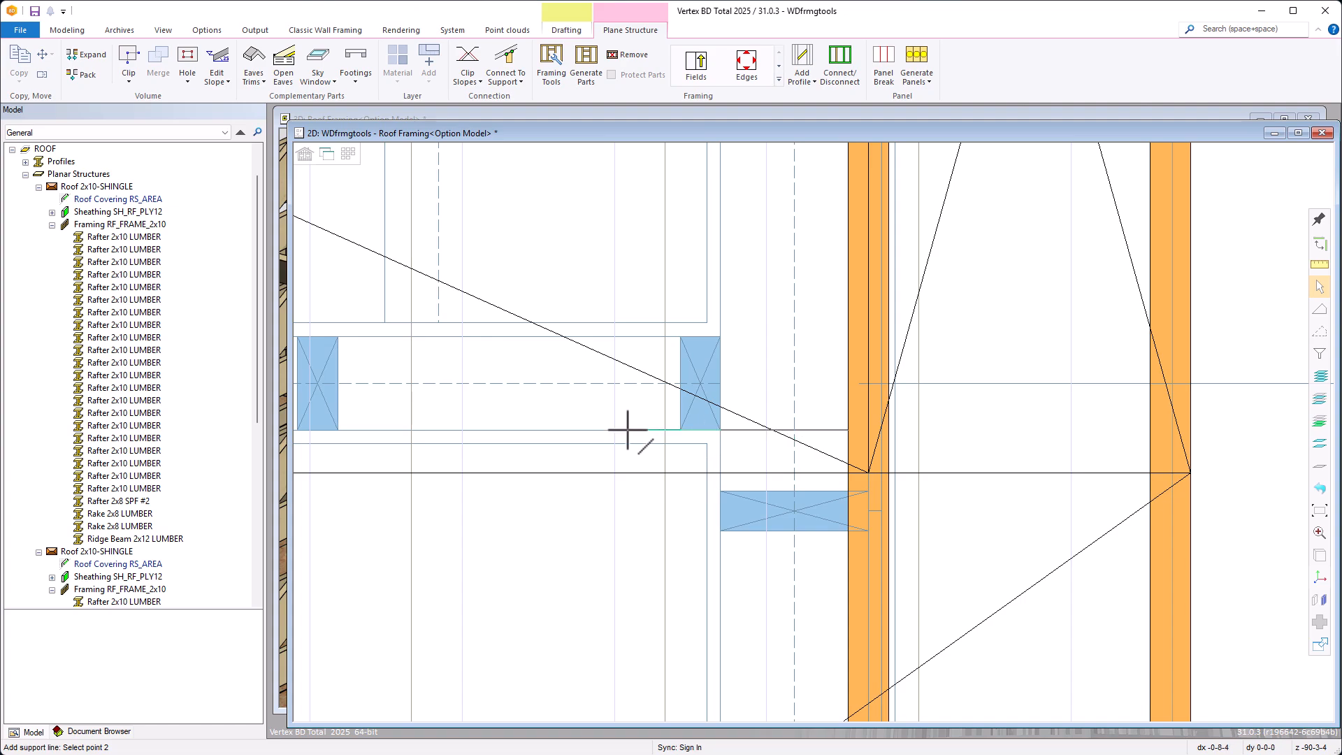
scroll(555, 425, "down", 5)
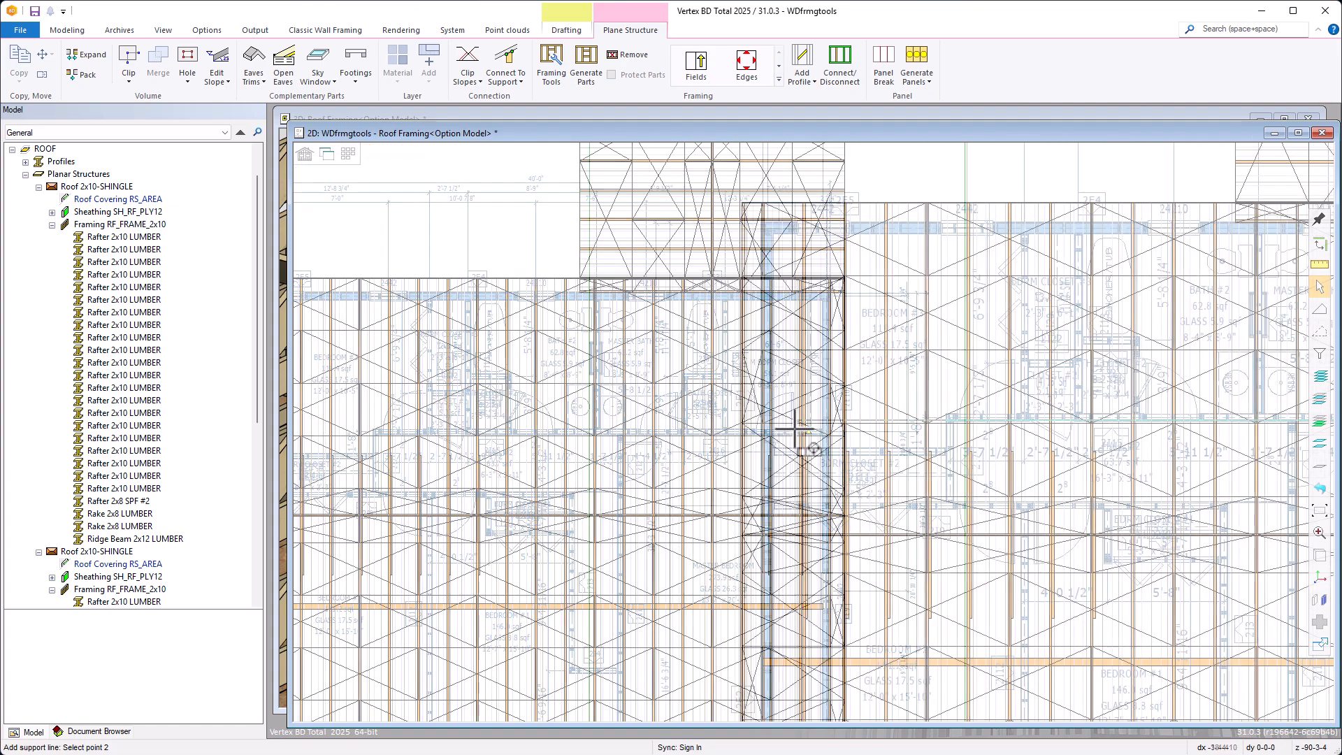
scroll(804, 429, "up", 3)
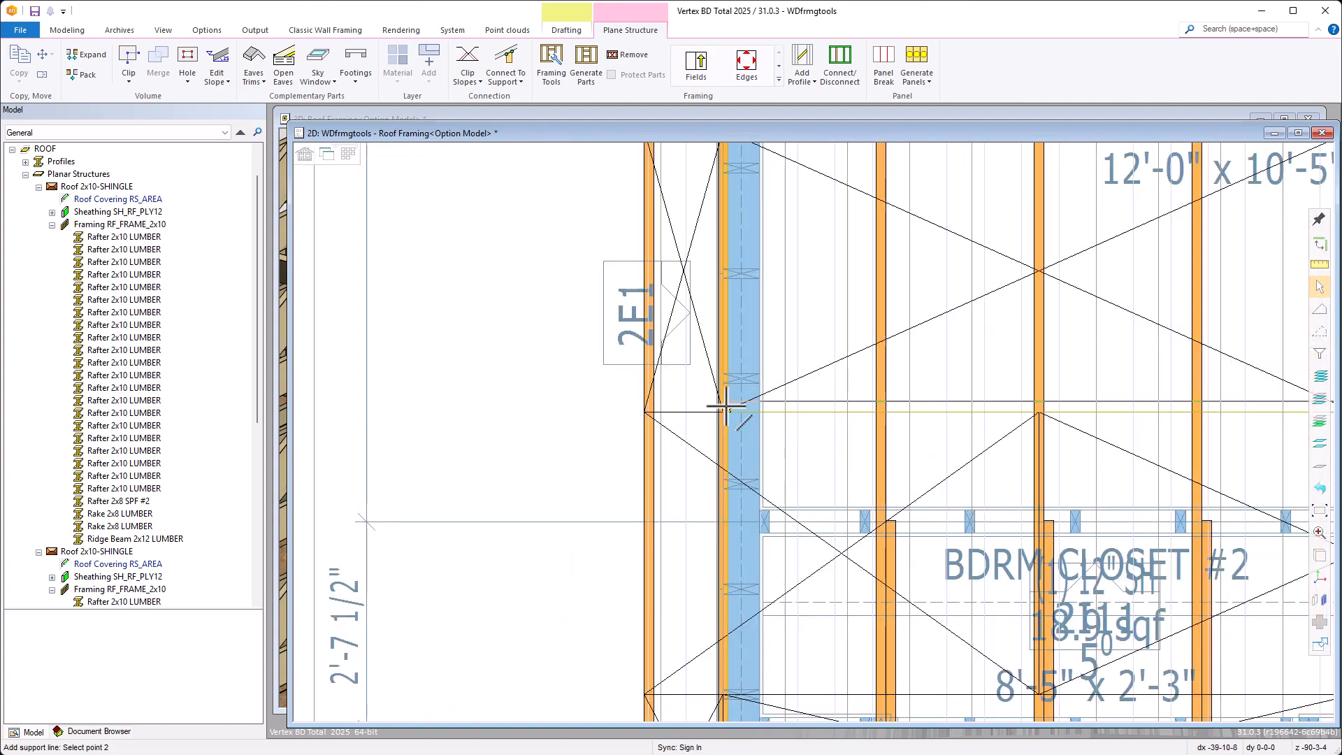
left_click(724, 395)
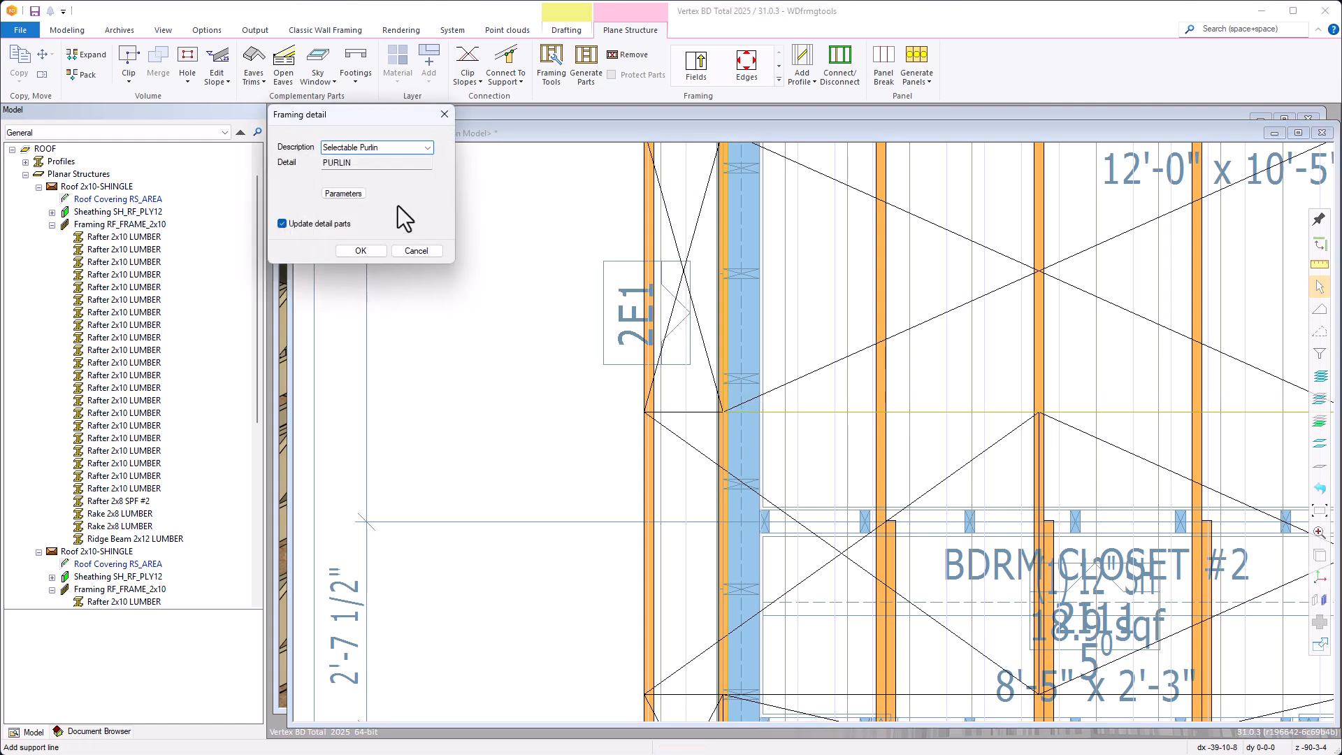
Set the support line's framing detail to 2x6 Edge + 2x4 Flat Strongback and create it
left_click(427, 153)
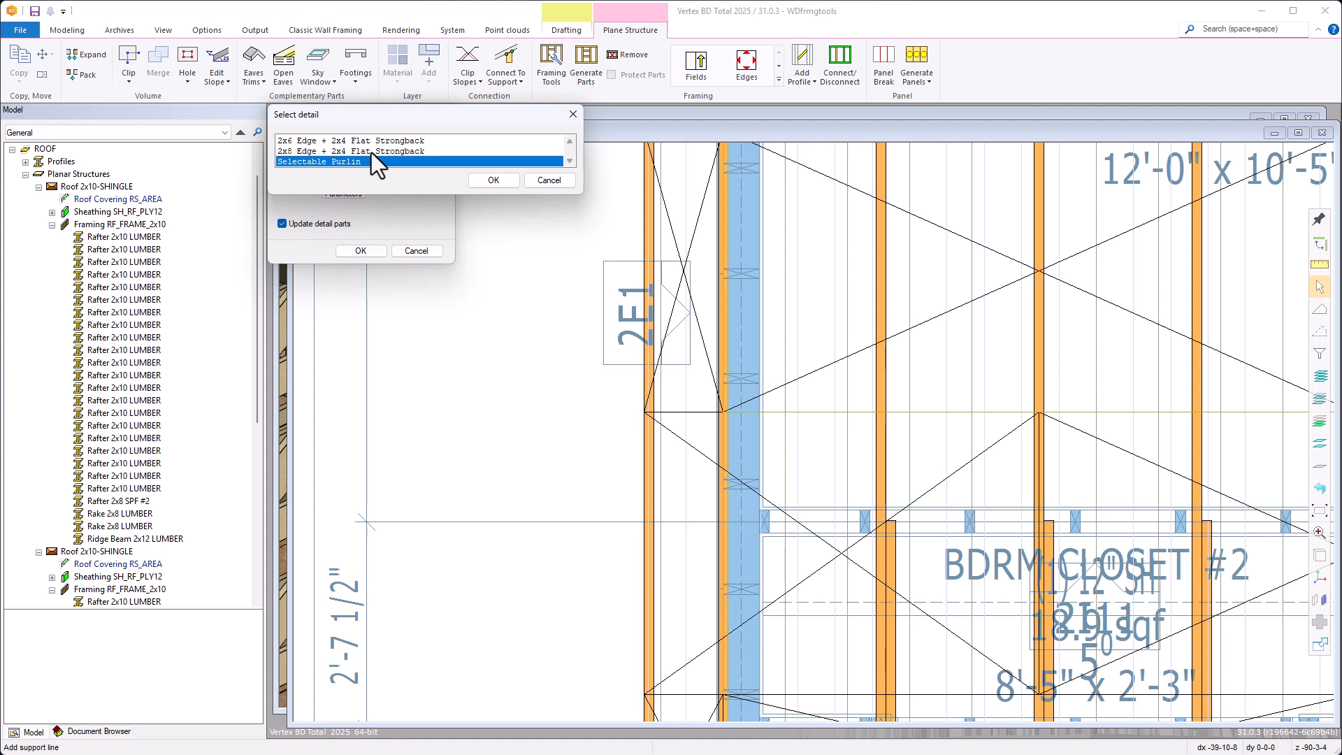
double_click(313, 142)
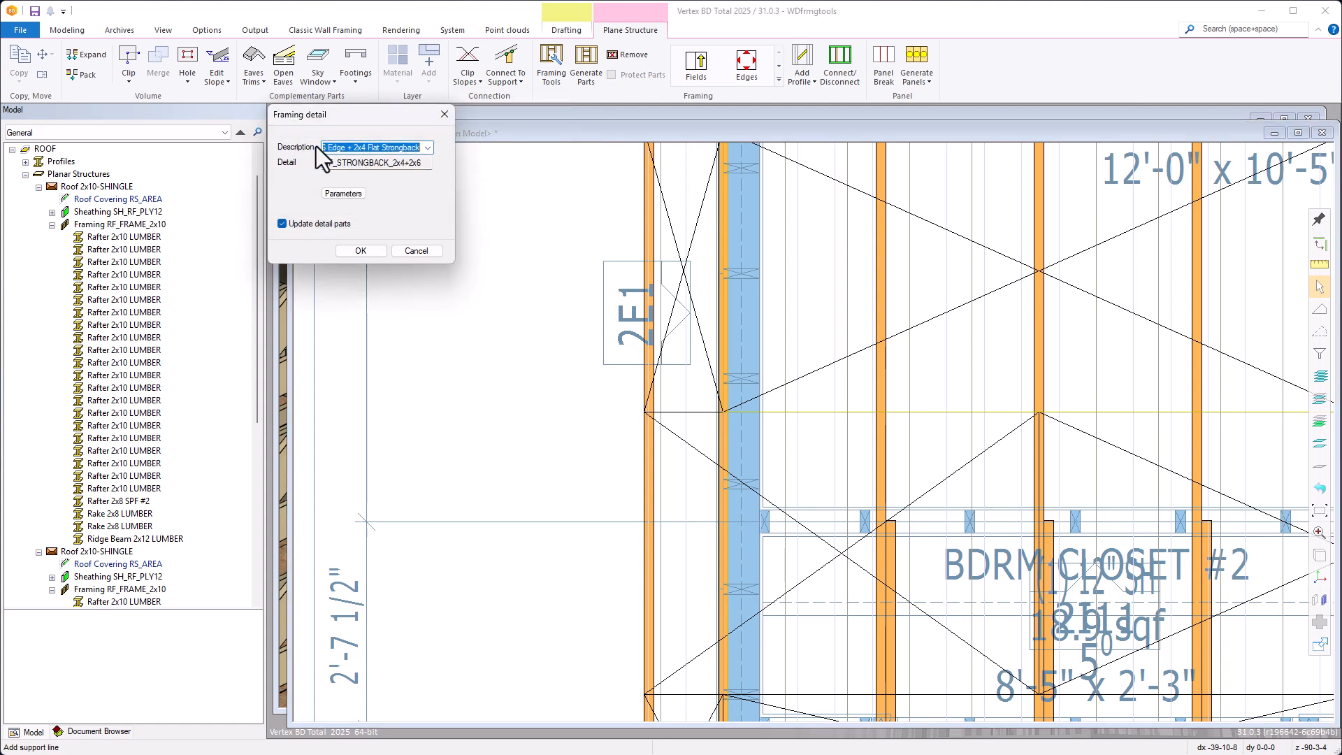
left_click(344, 196)
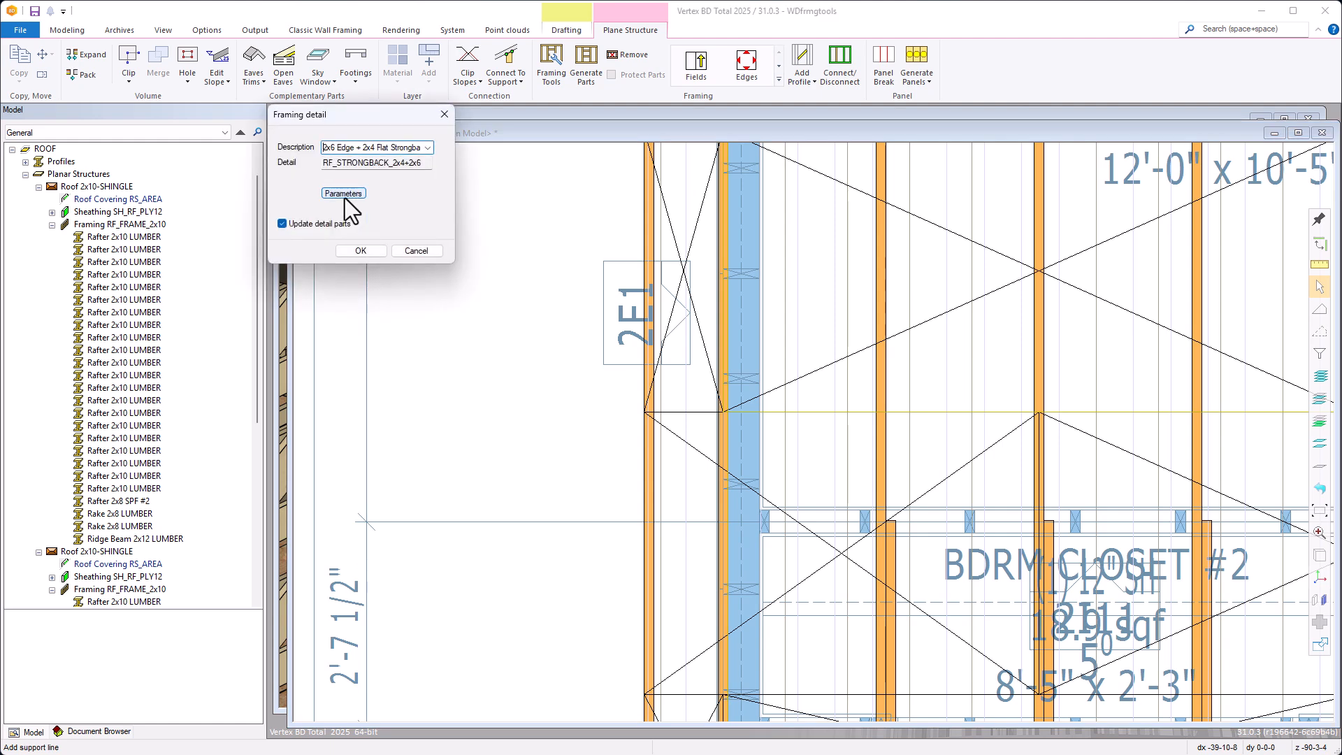
left_click(365, 252)
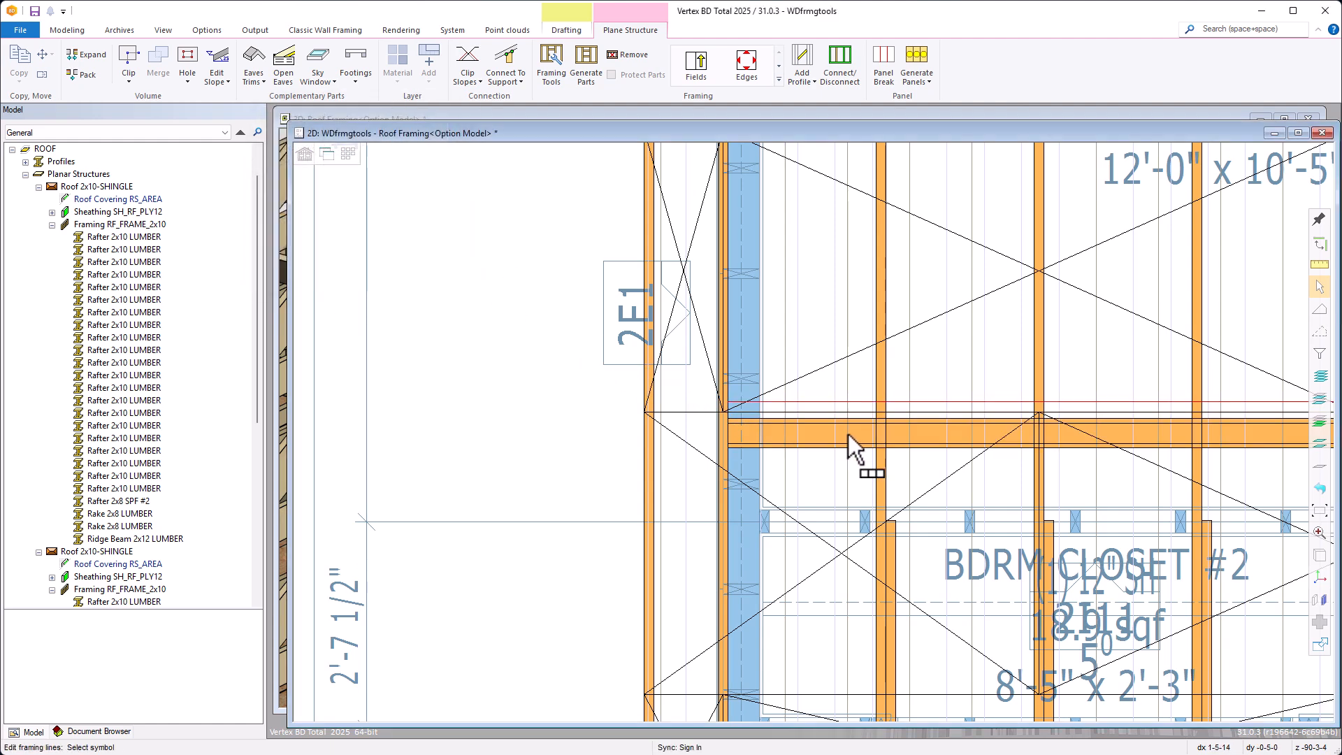
Pull the end of the strongback's flat 2x4 back to the inner face of the gable-end rafter in 3D
scroll(847, 433, "down", 5)
scroll(1076, 446, "up", 3)
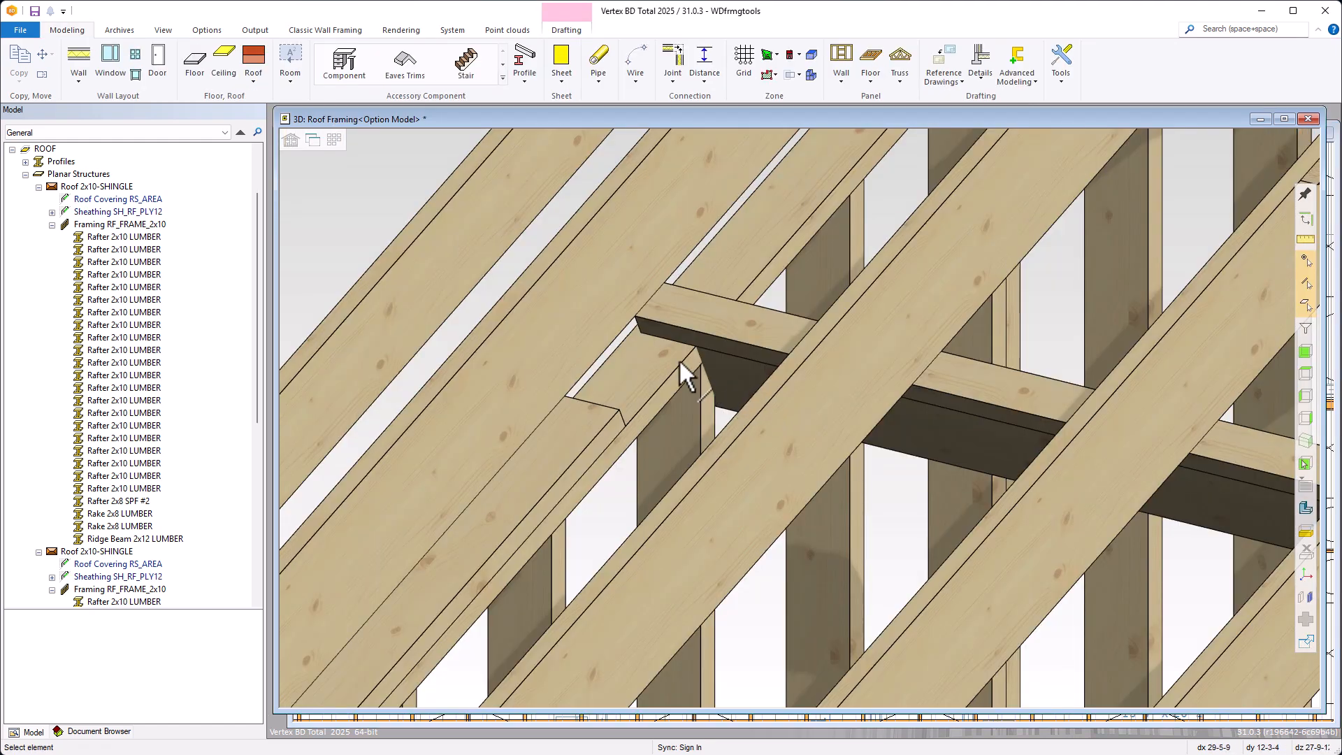
left_click(671, 323)
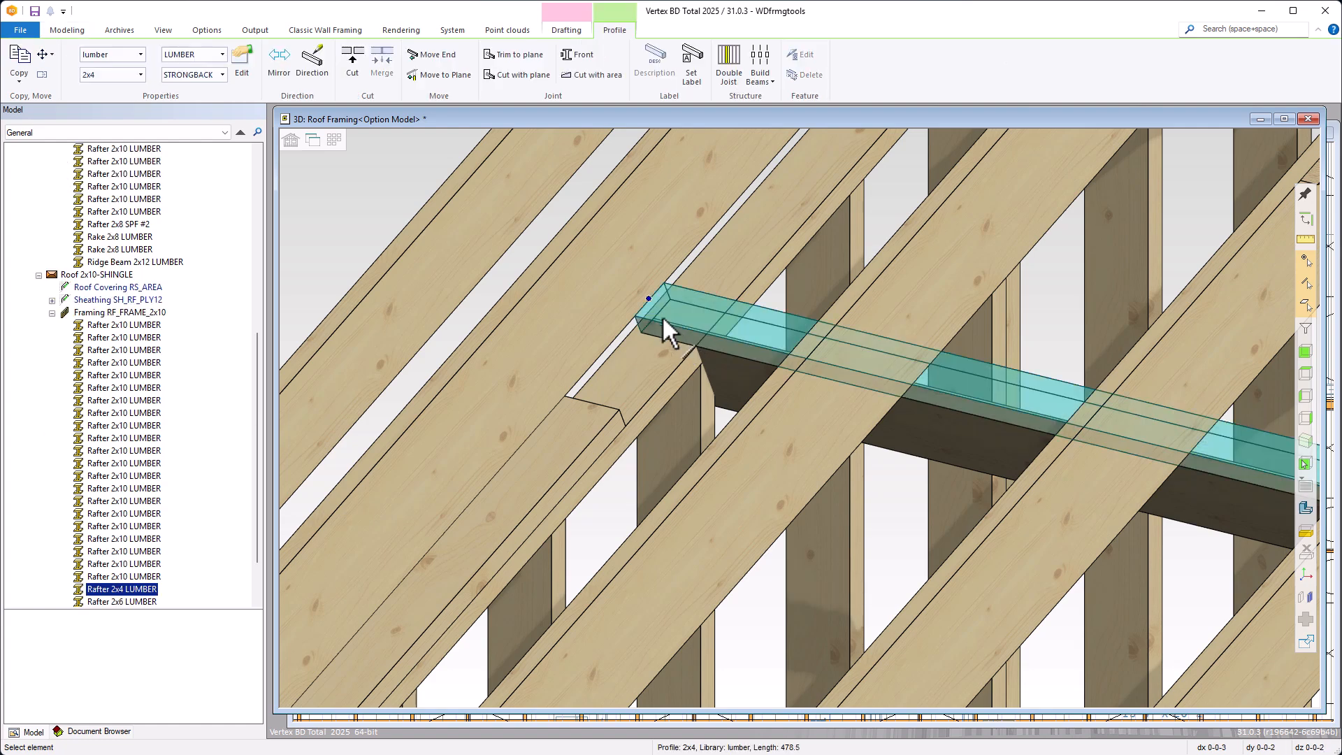
left_click(667, 322)
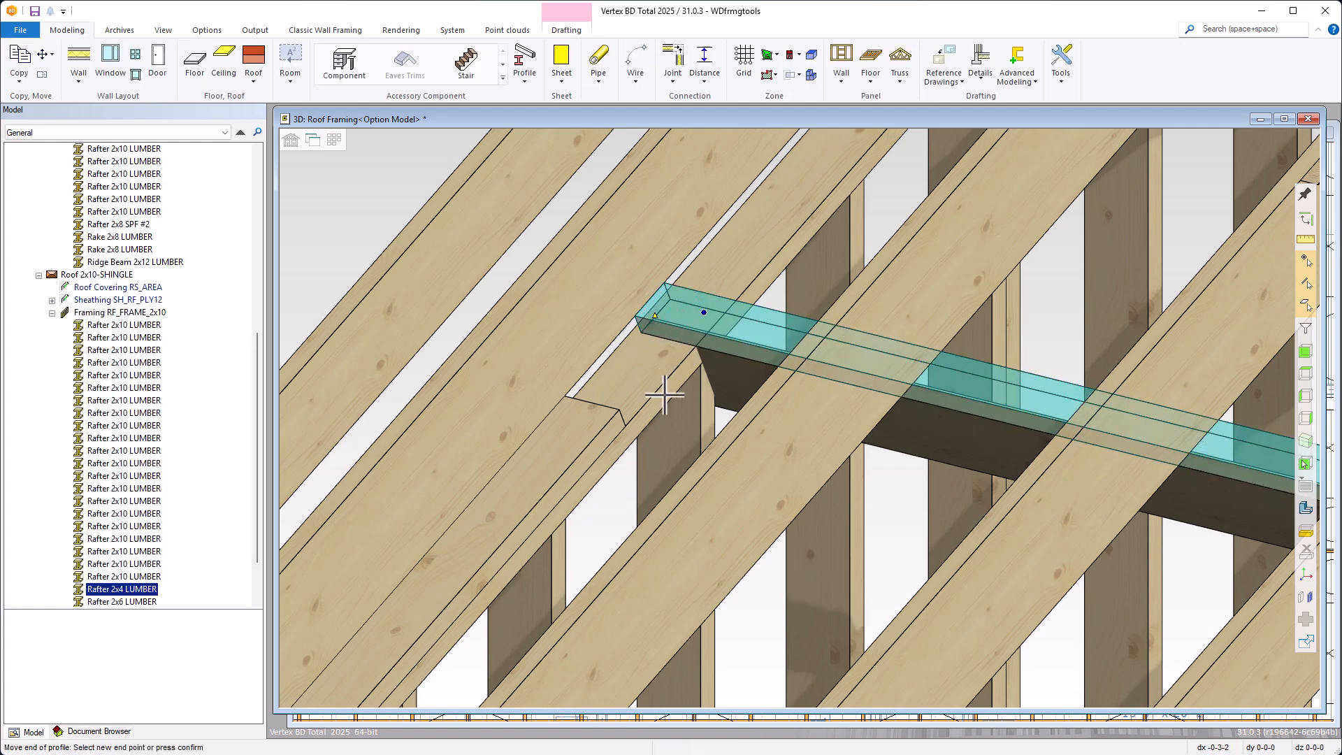
left_click(665, 395)
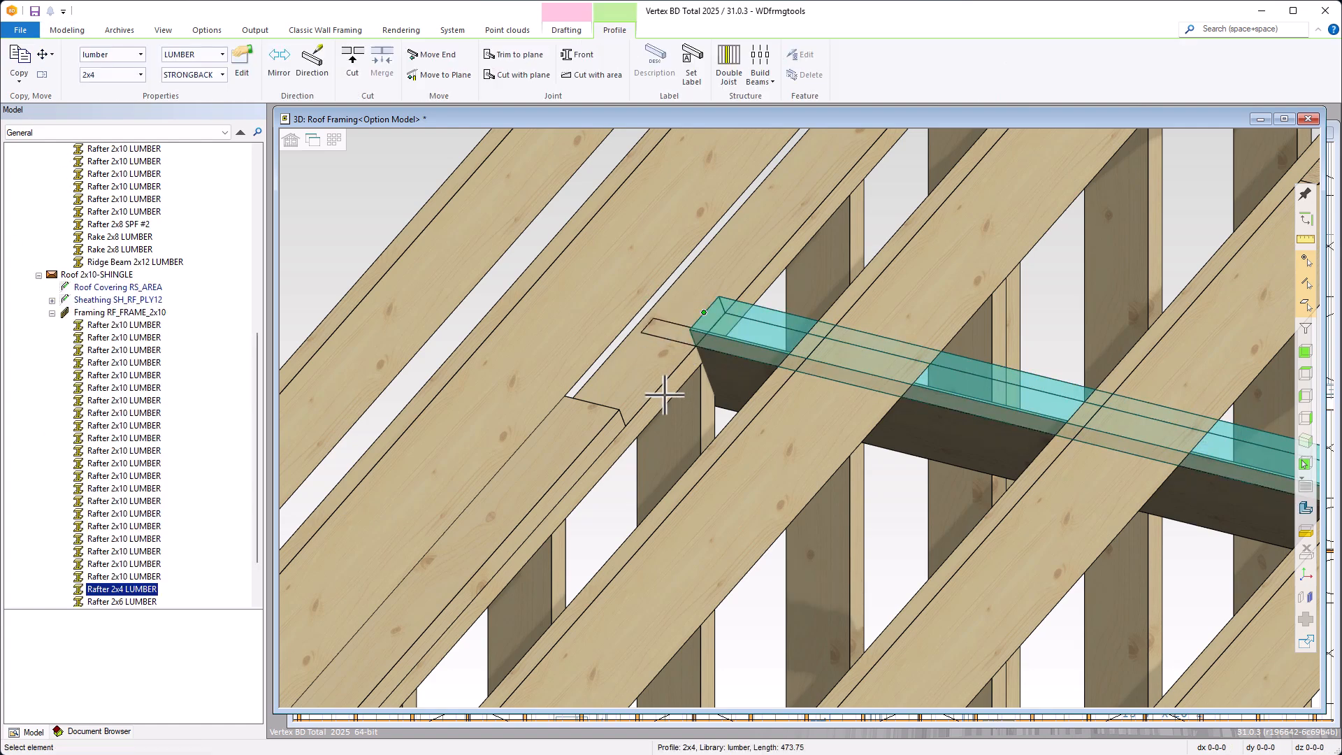
Pull the end of the strongback's 2x6 edge piece back to line up with the shortened 2x4
left_click(727, 384)
left_click(642, 328)
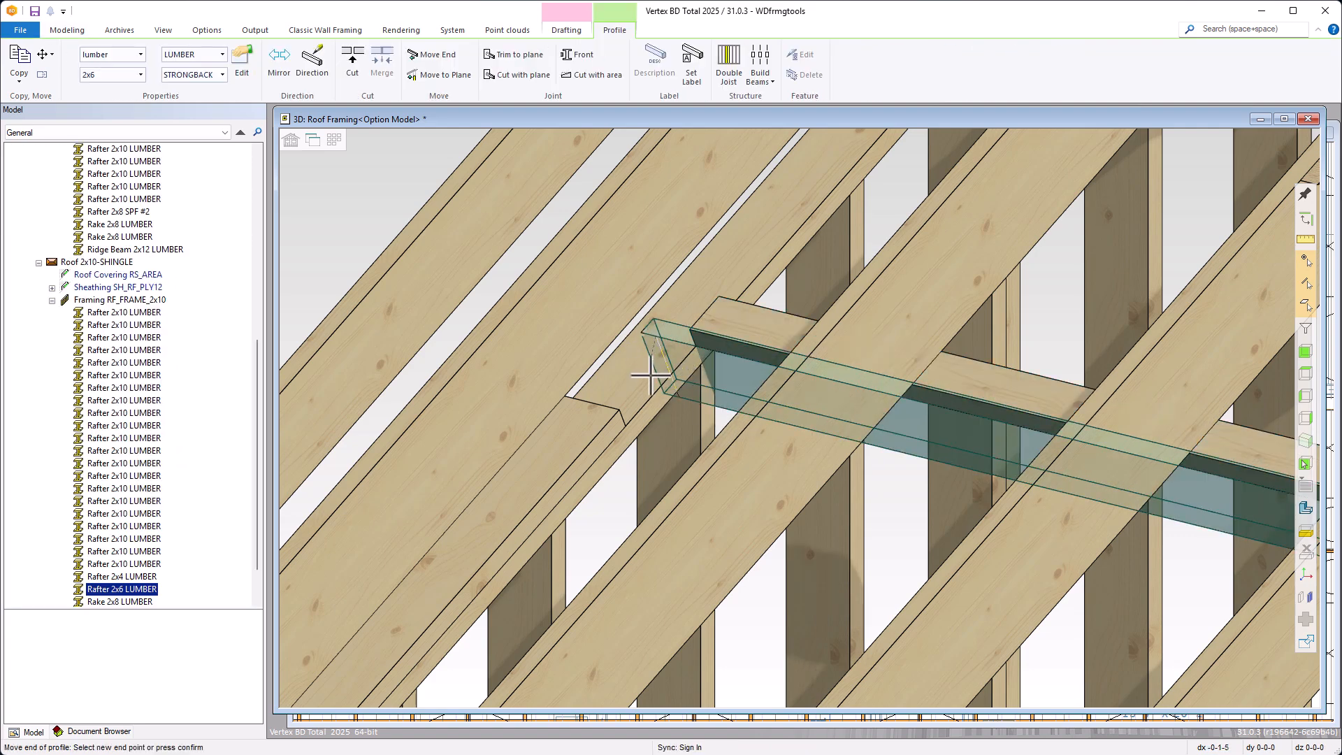
left_click(647, 414)
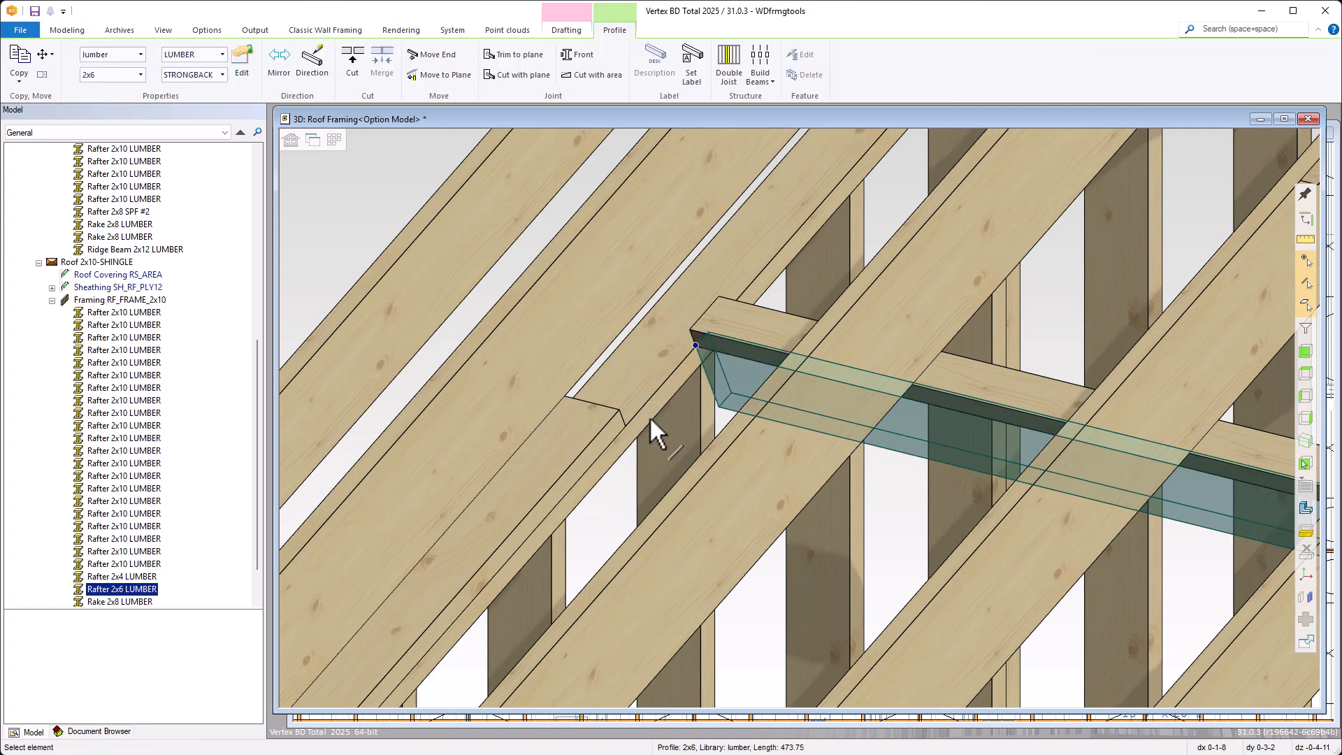
key("Escape")
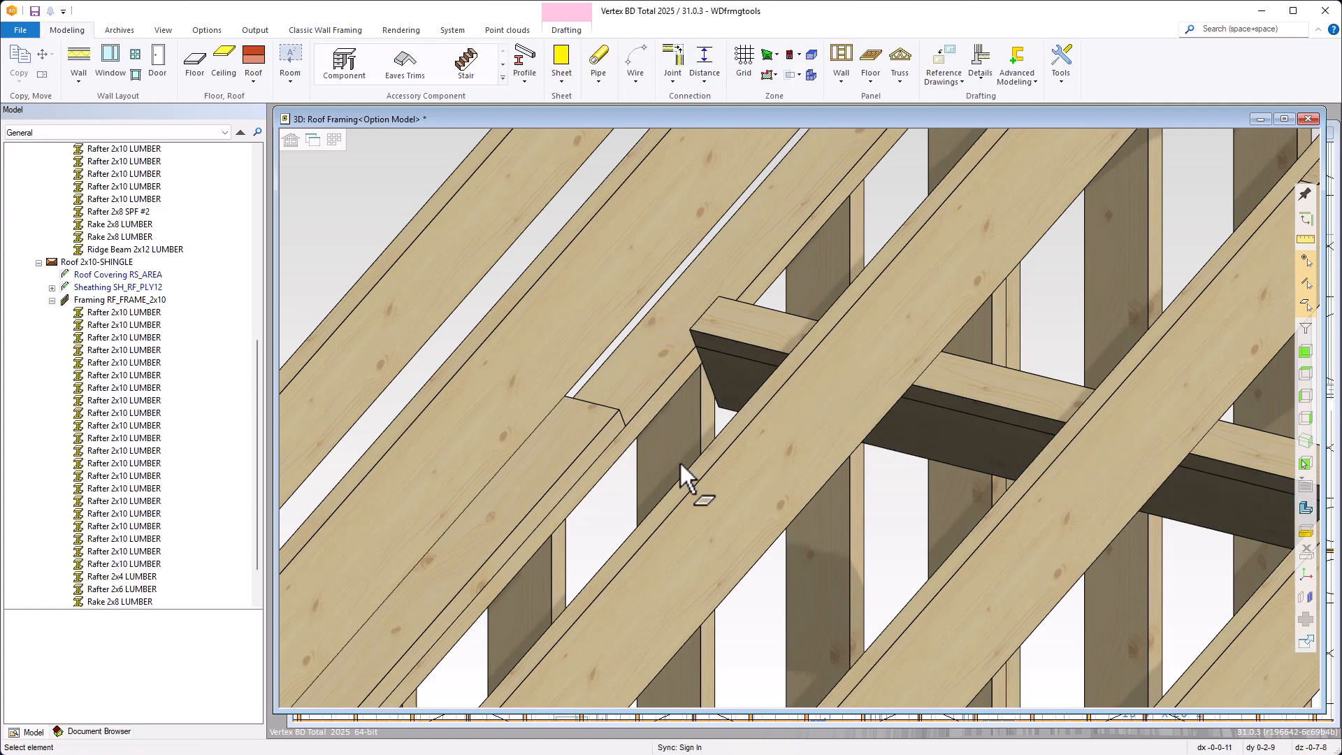
scroll(679, 460, "down", 5)
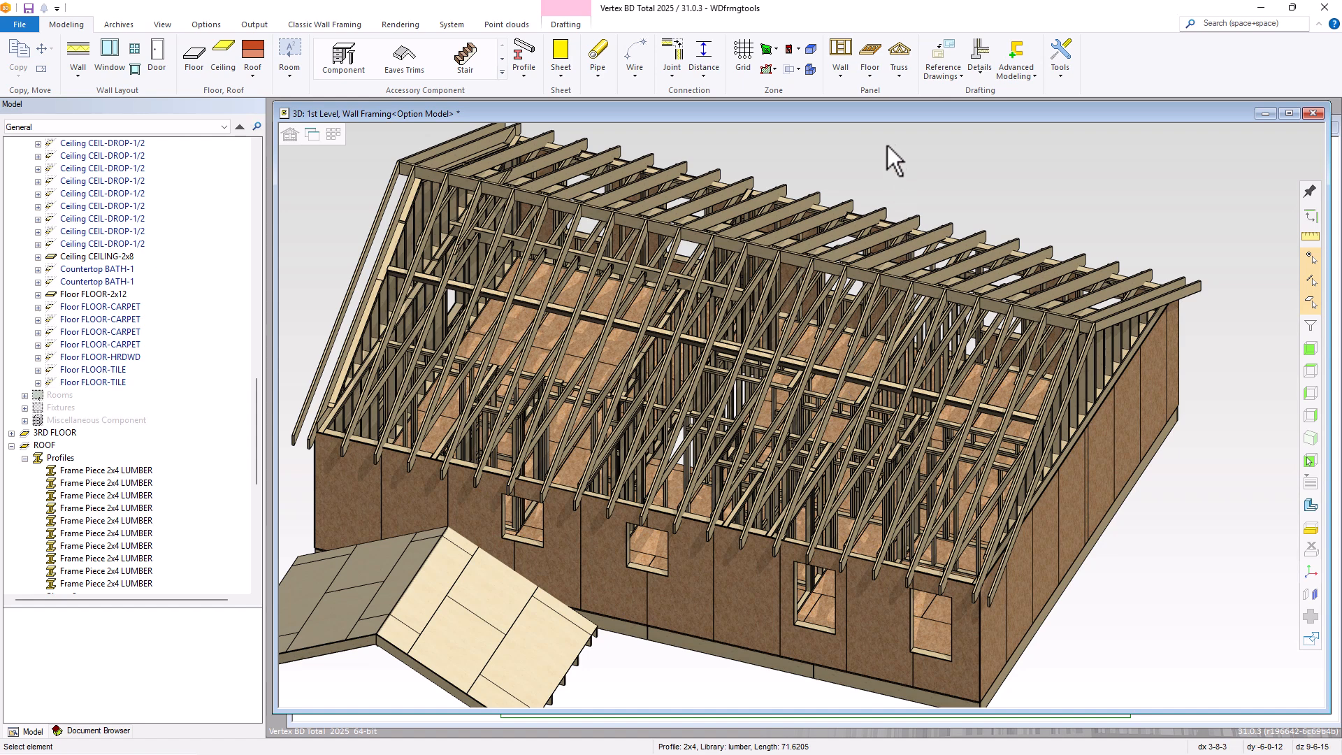
Start a roof strut of type (0070) Strut - bottom of part to free point, connecting its top to the strongback's 2x6 between two rafters
left_click(868, 76)
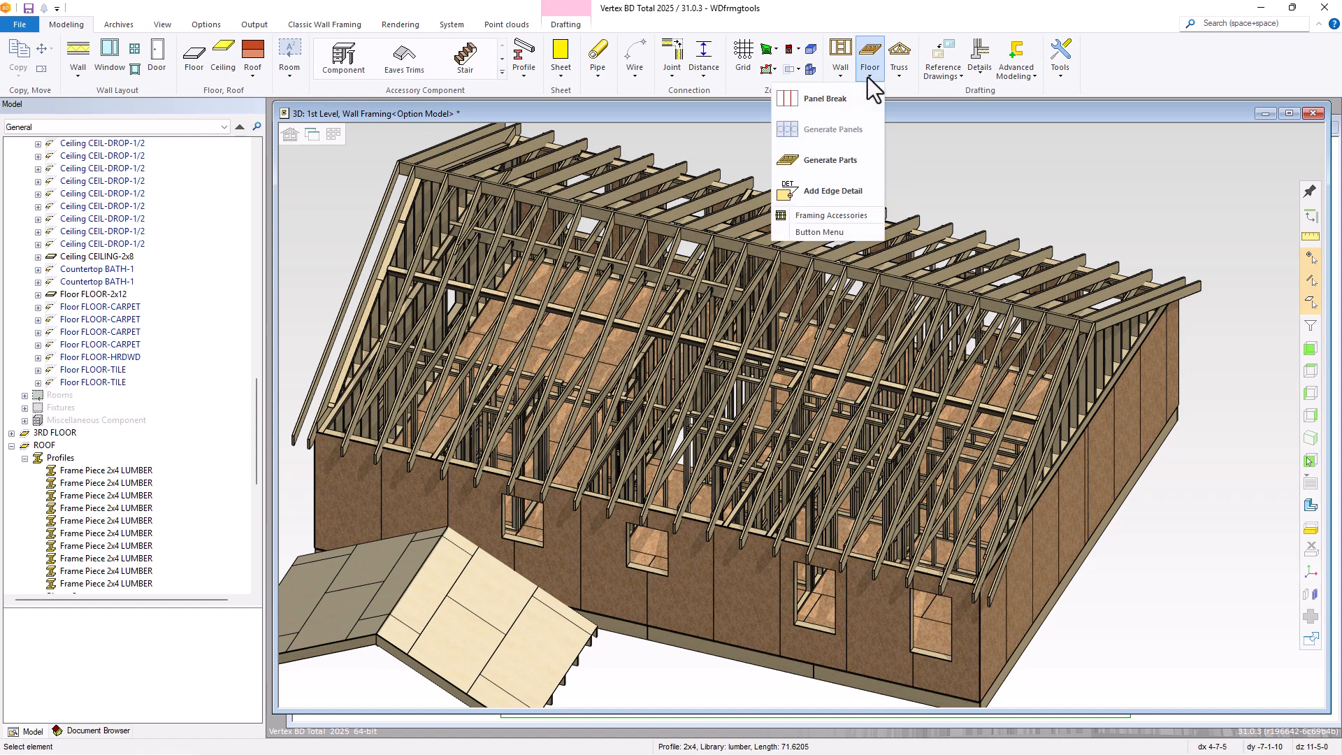
left_click(817, 218)
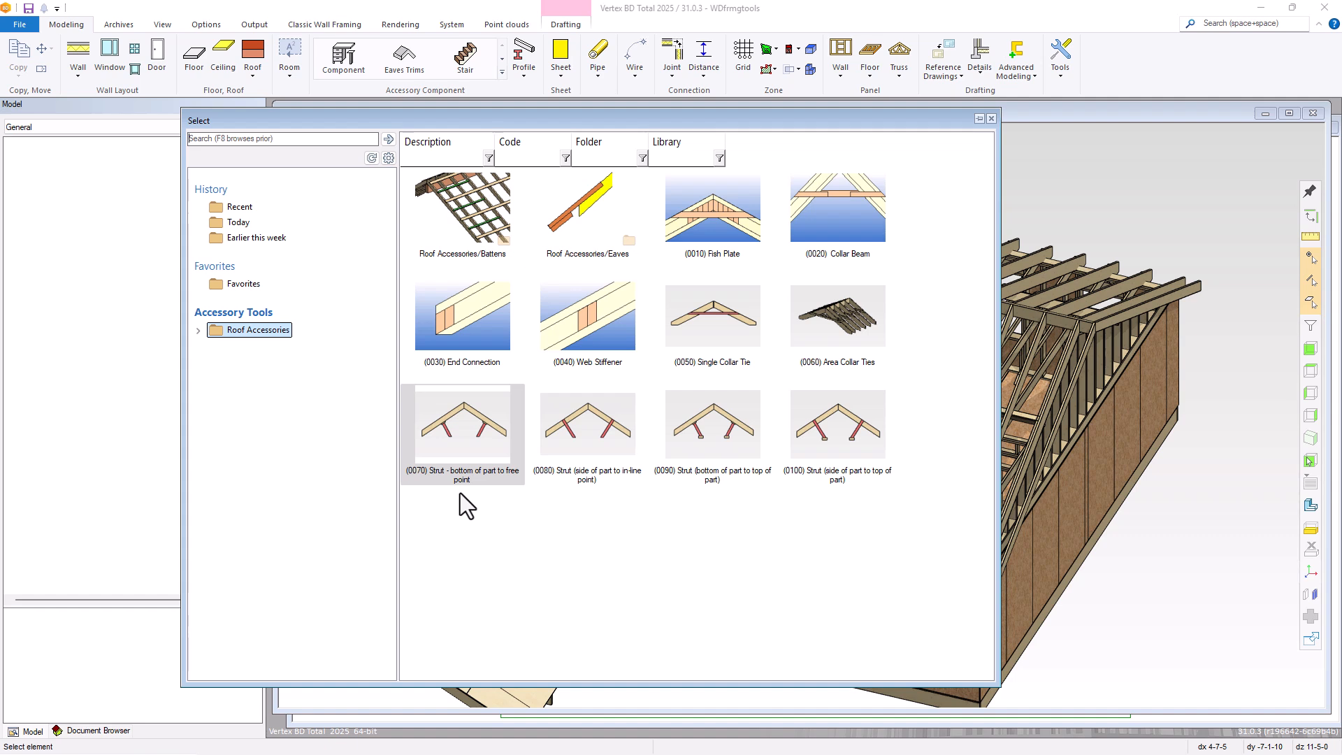
left_click(458, 439)
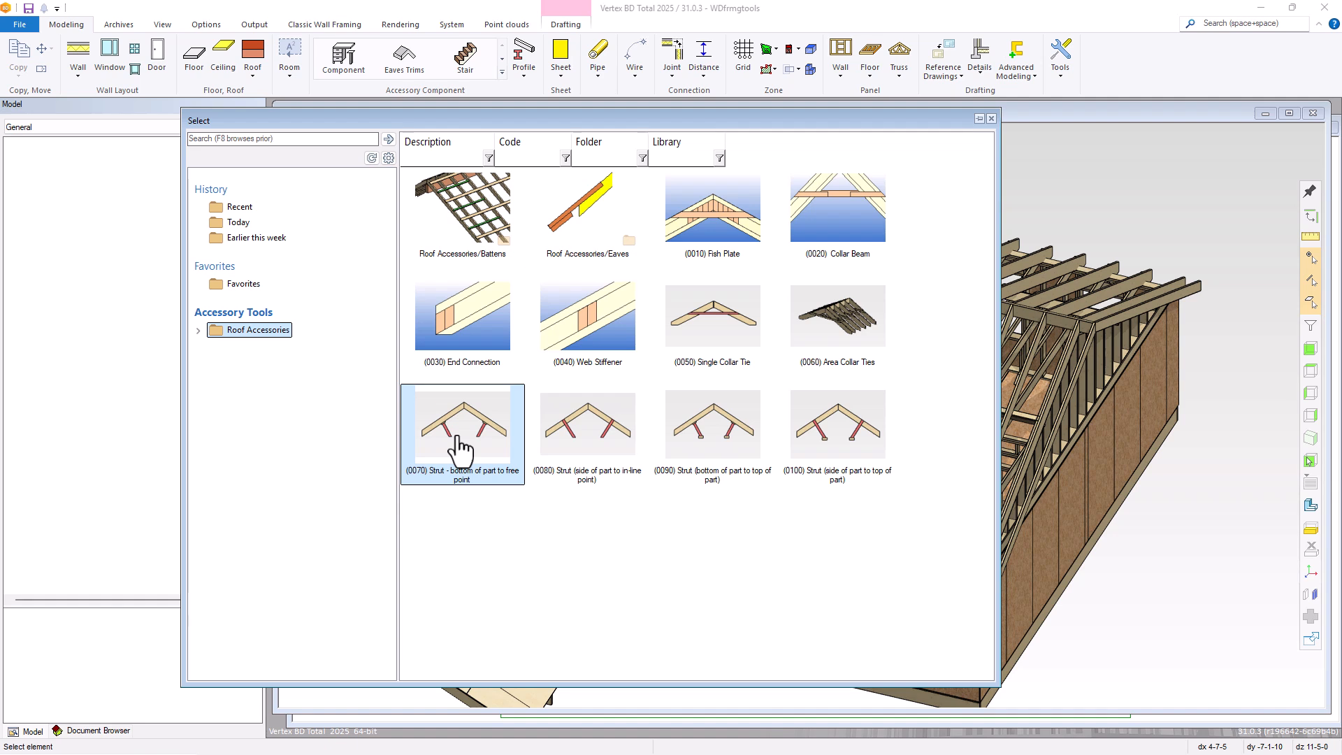
double_click(460, 447)
scroll(802, 409, "up", 8)
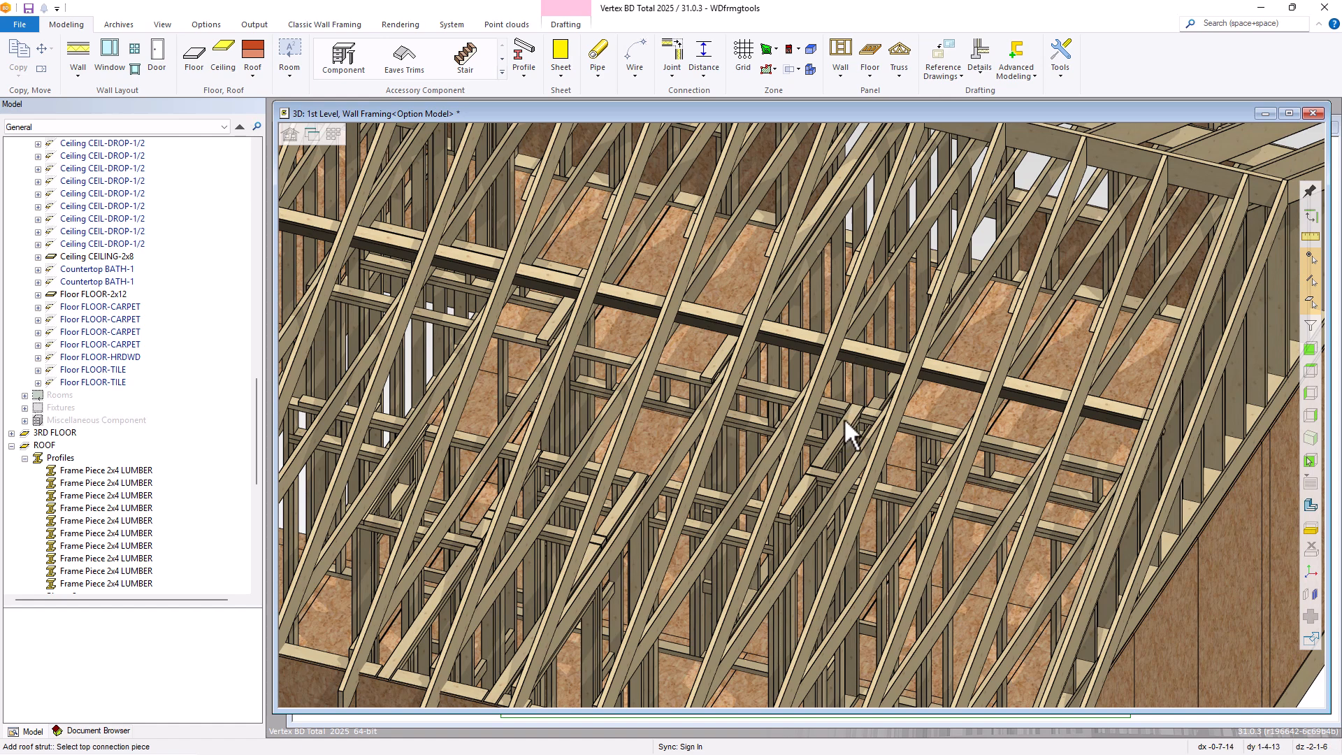
middle_click_drag(790, 481, 820, 467)
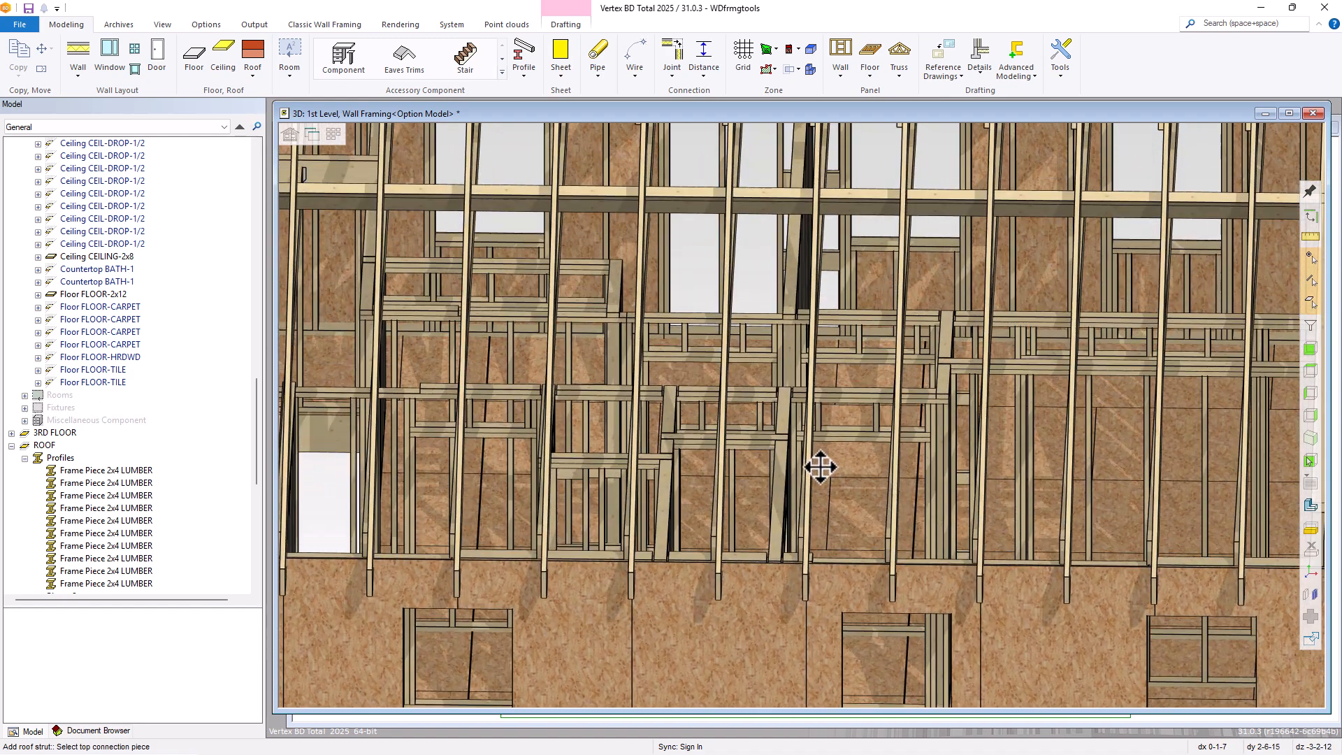
scroll(820, 467, "down", 1)
scroll(929, 215, "up", 1)
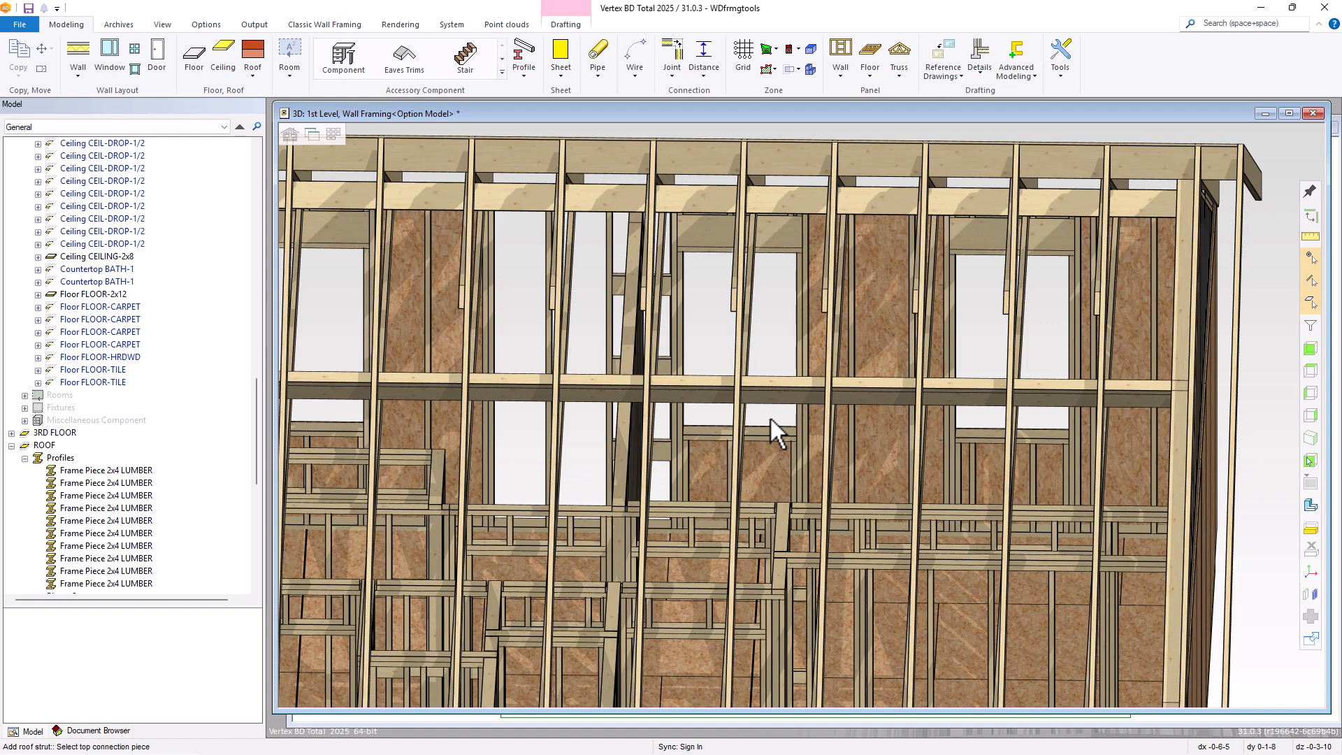
scroll(803, 410, "up", 2)
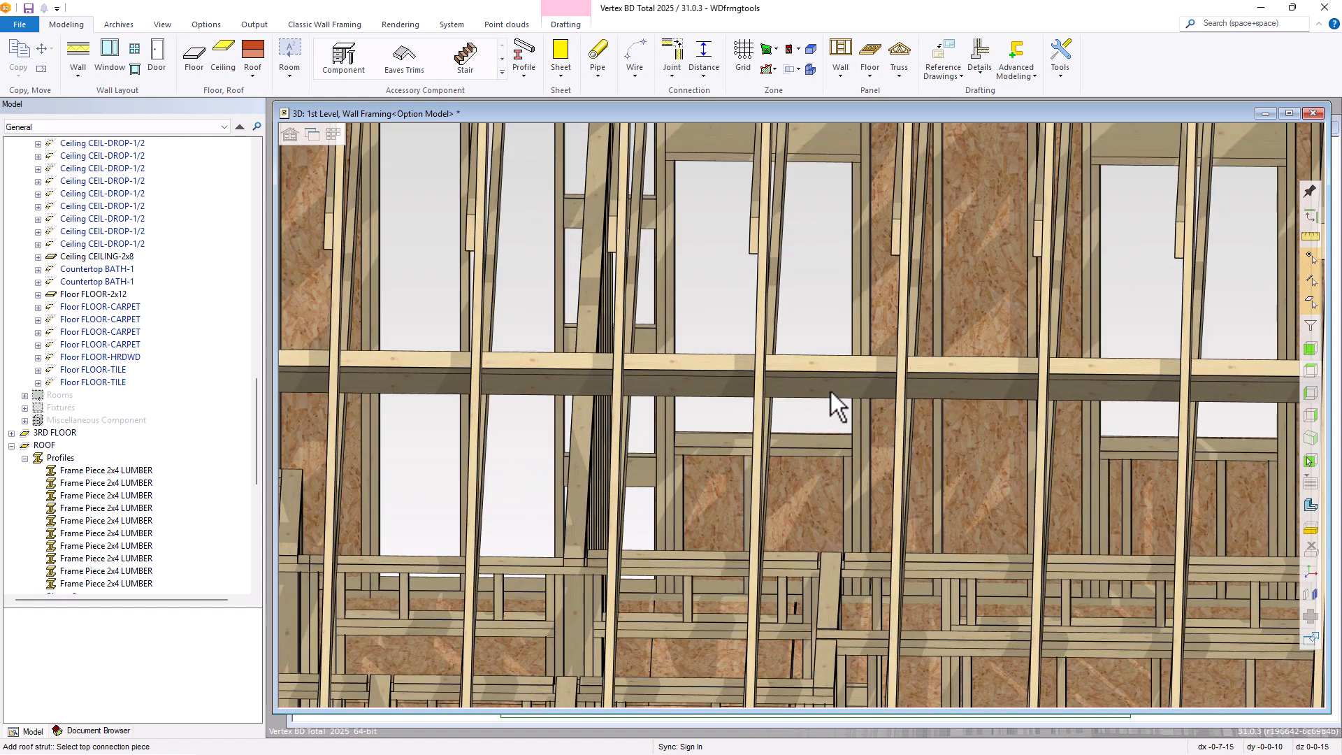
left_click(826, 395)
scroll(811, 414, "up", 2)
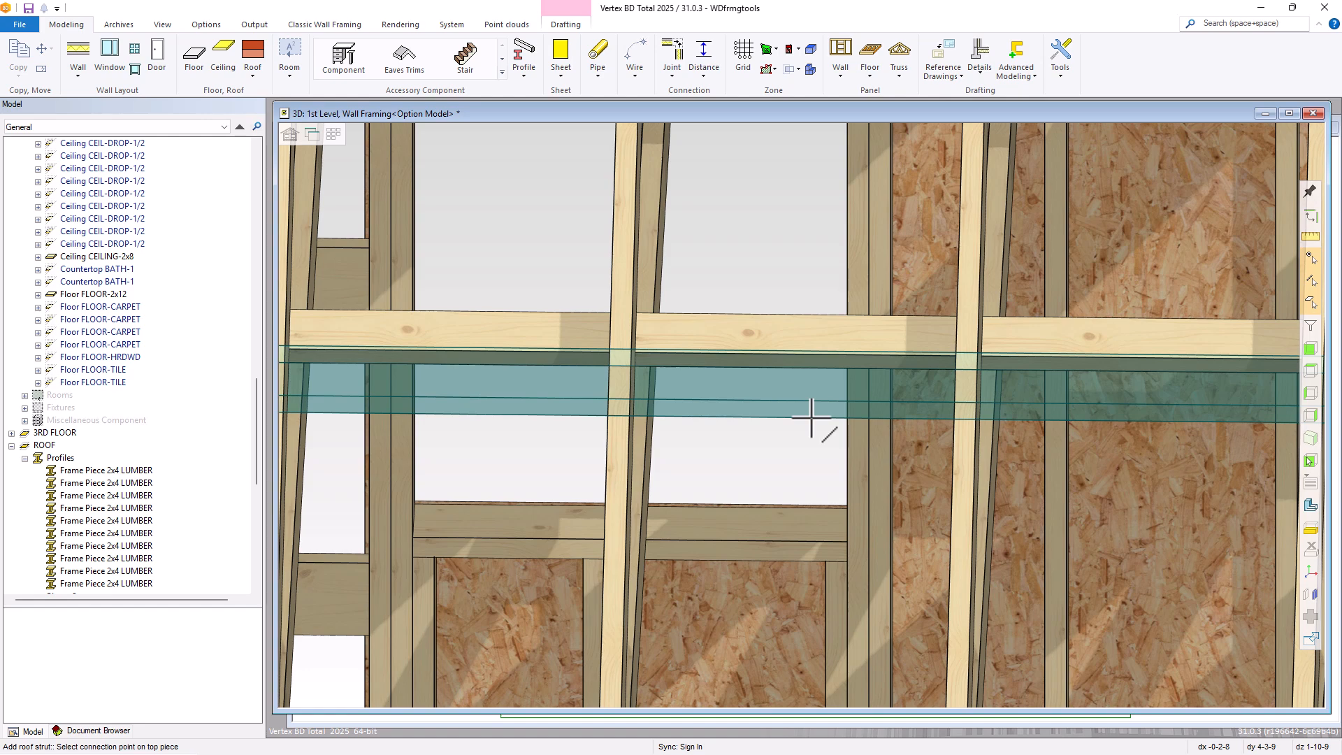
left_click(812, 418)
Place the strut's bottom point on the end of the interior wall's top plate and create it as a 2x4 with bottom plane height 218.25
scroll(809, 419, "down", 5)
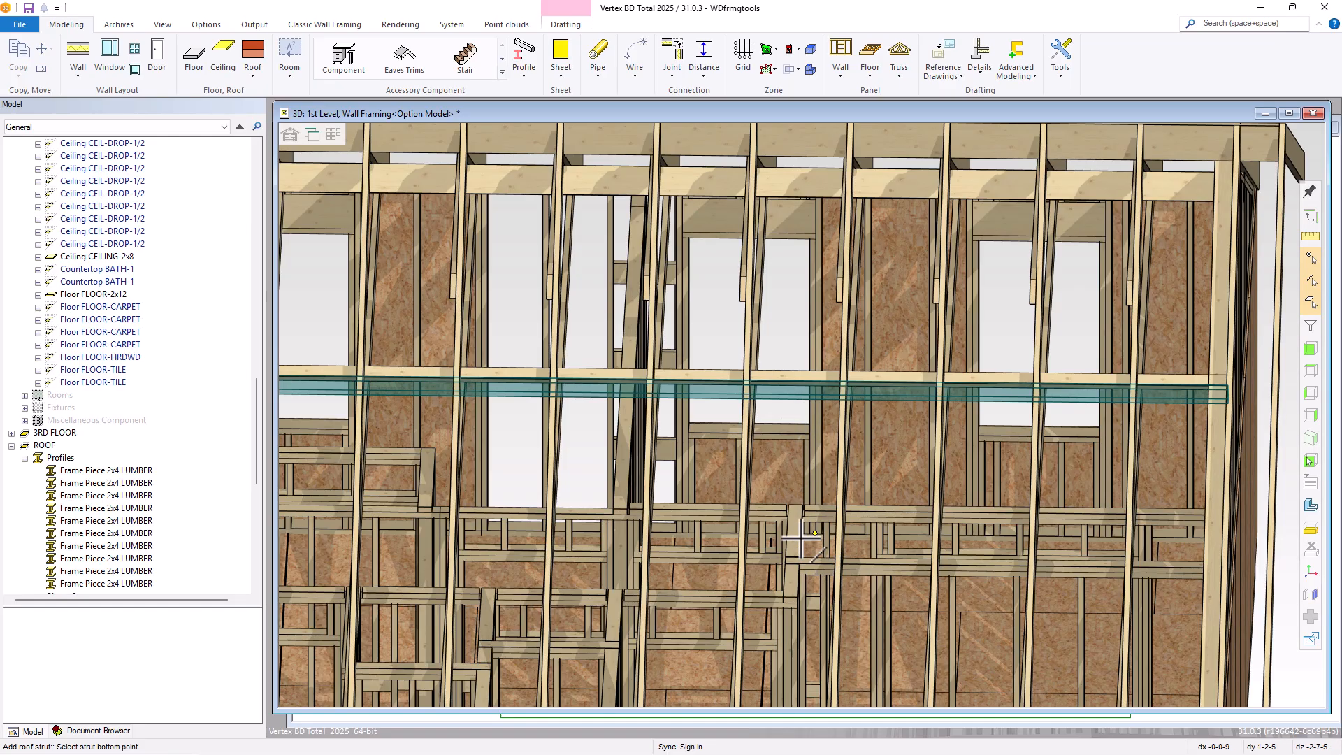
scroll(799, 536, "up", 1)
mouse_move(802, 422)
middle_mouse_down()
mouse_move(803, 450)
mouse_move(803, 437)
middle_mouse_up()
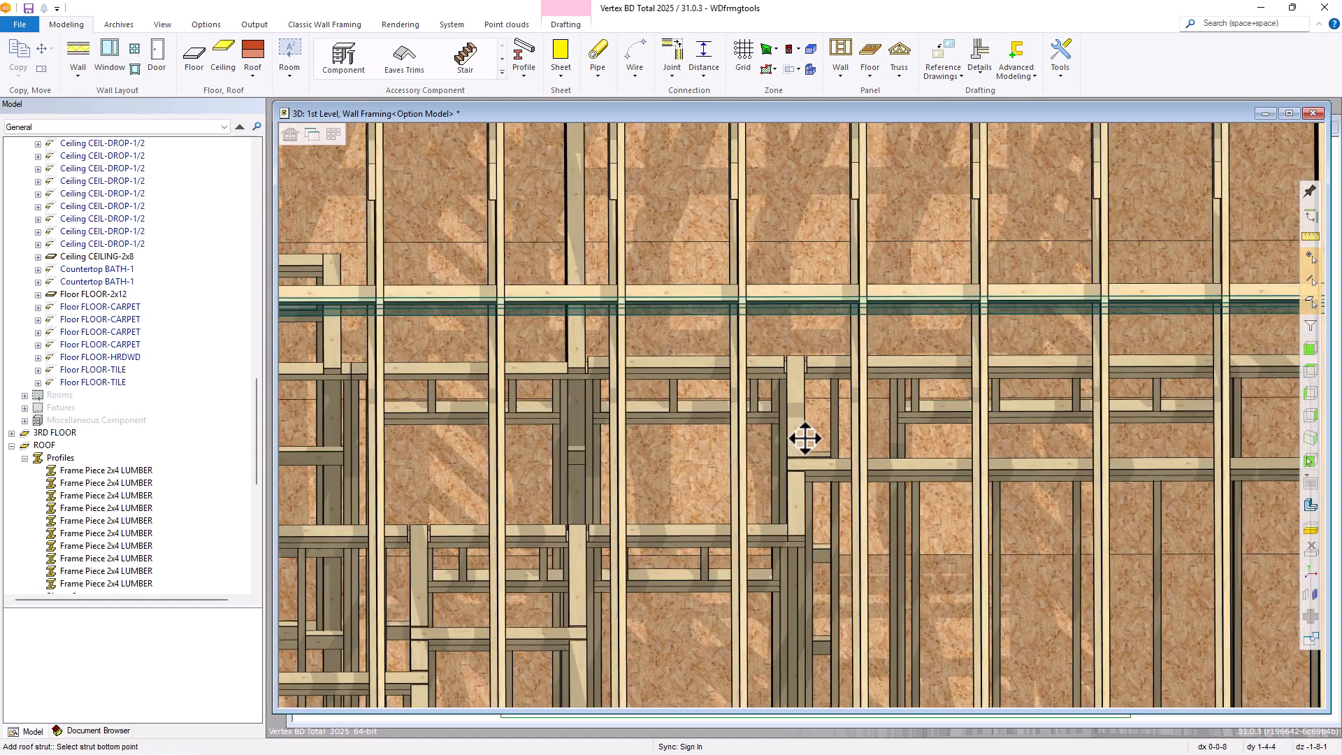
scroll(797, 407, "up", 3)
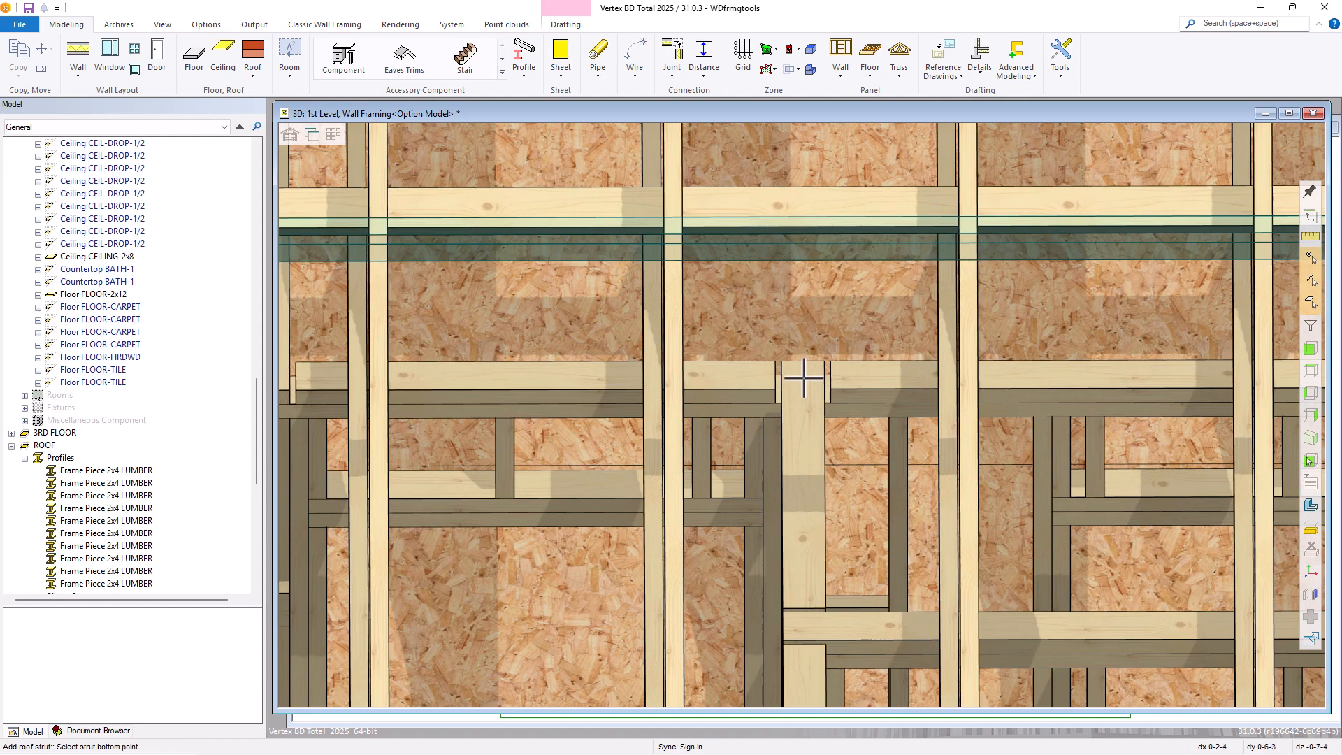
left_click(804, 377)
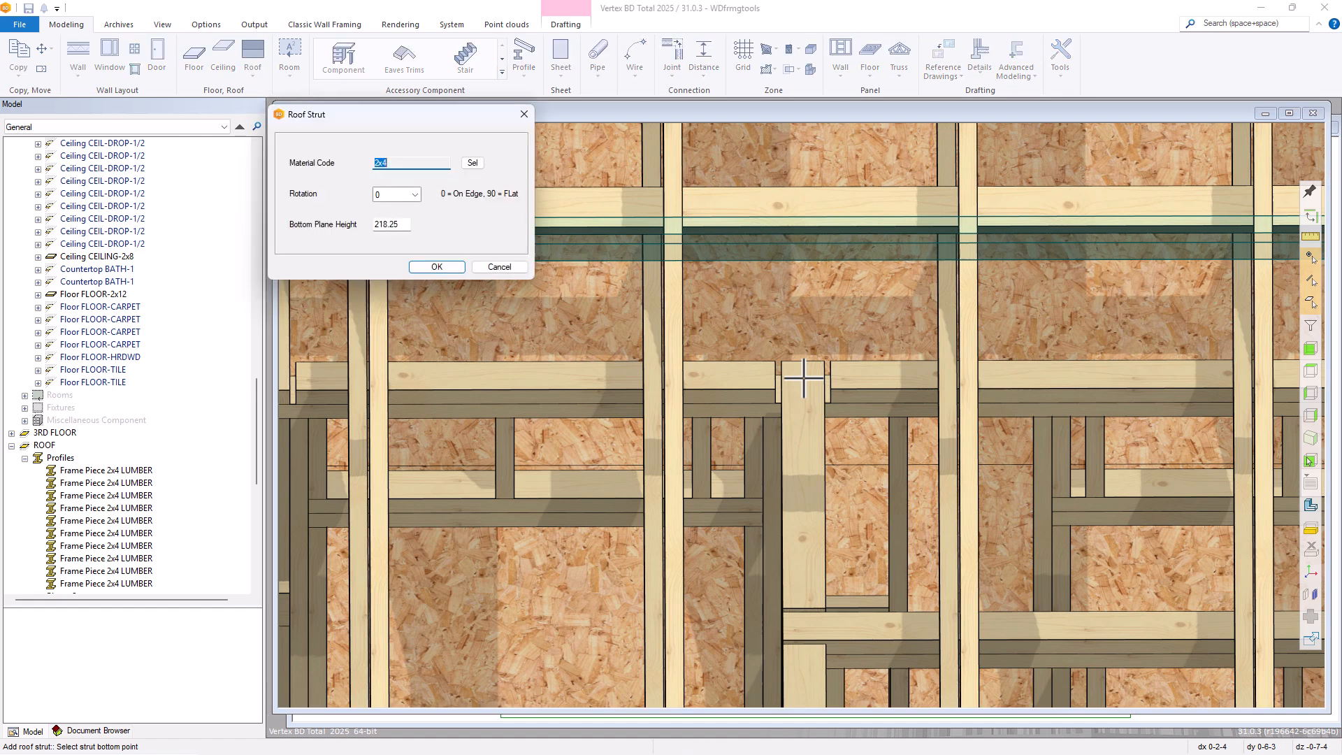
key("Tab")
left_click(415, 197)
left_click(437, 267)
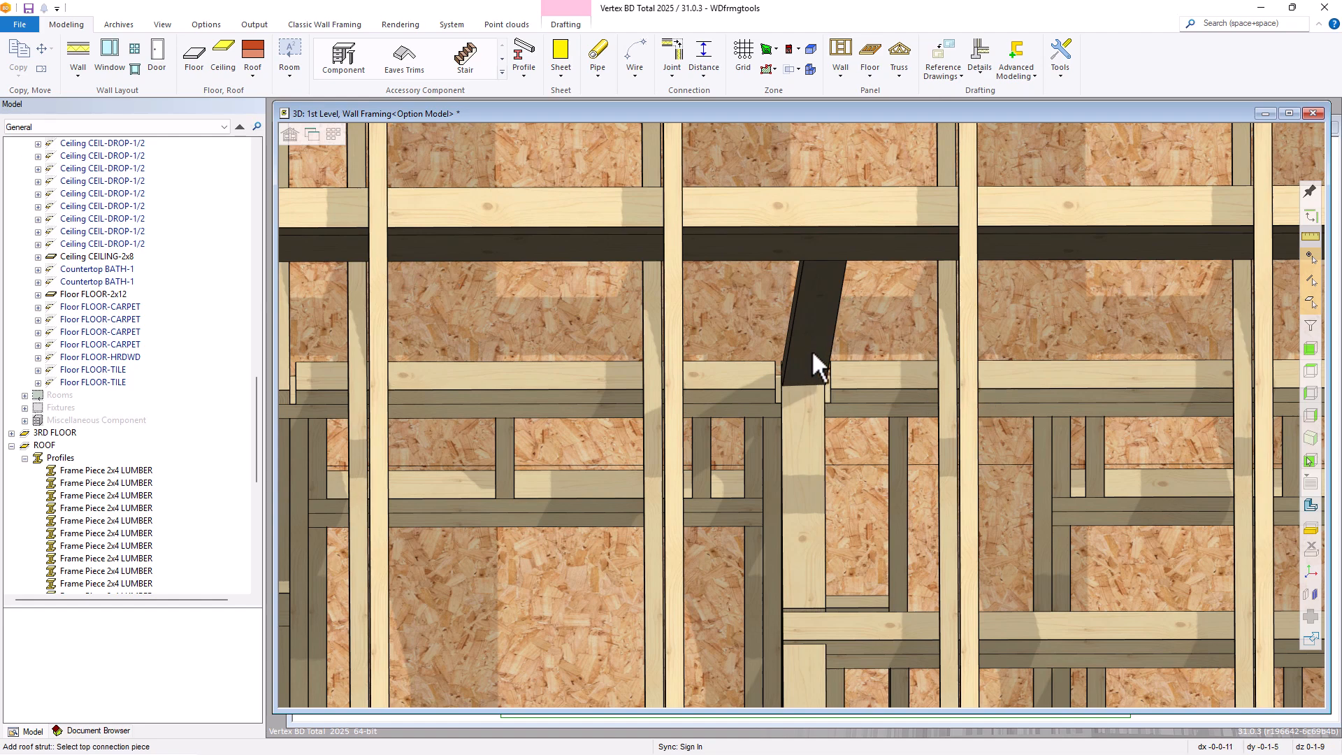
Start a roof strut of type (0080) Strut (side of part to in-line point) and choose a rafter crossing the interior wall as its top piece
scroll(815, 346, "down", 5)
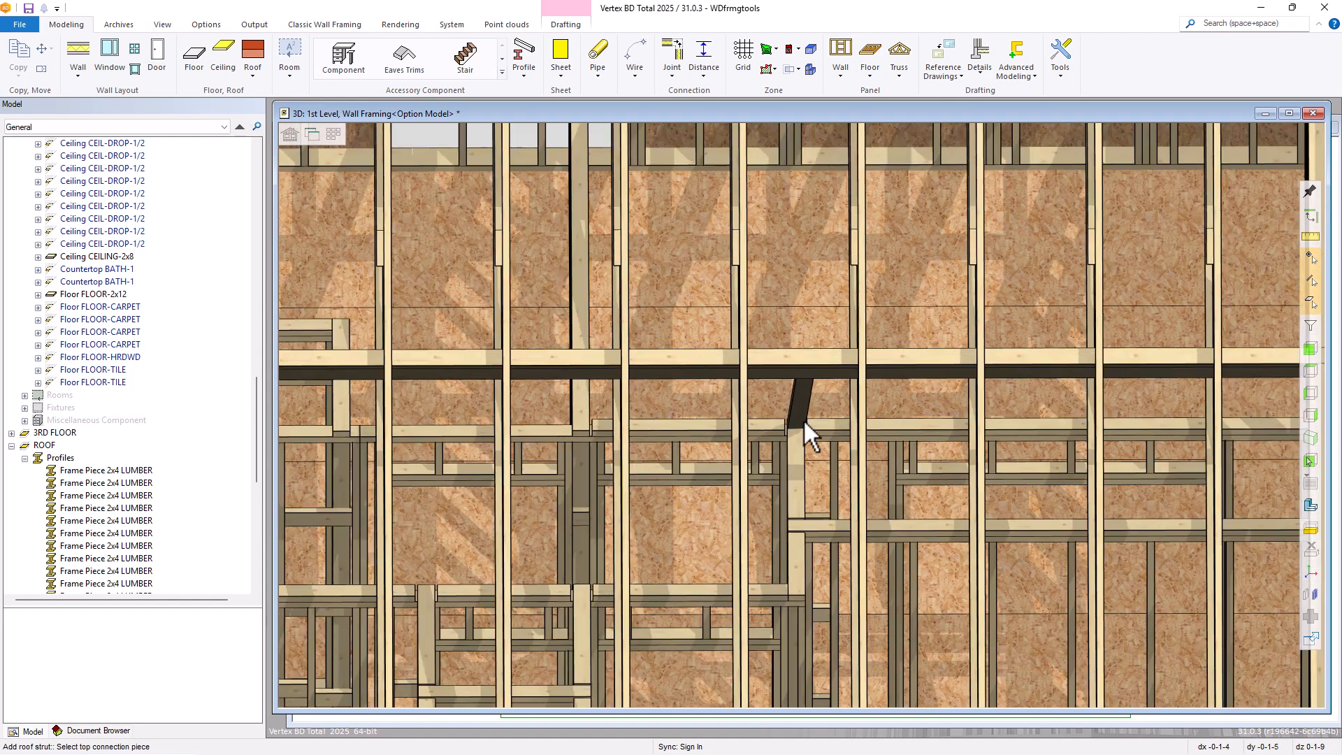
scroll(804, 420, "down", 2)
middle_click_drag(794, 405, 627, 418)
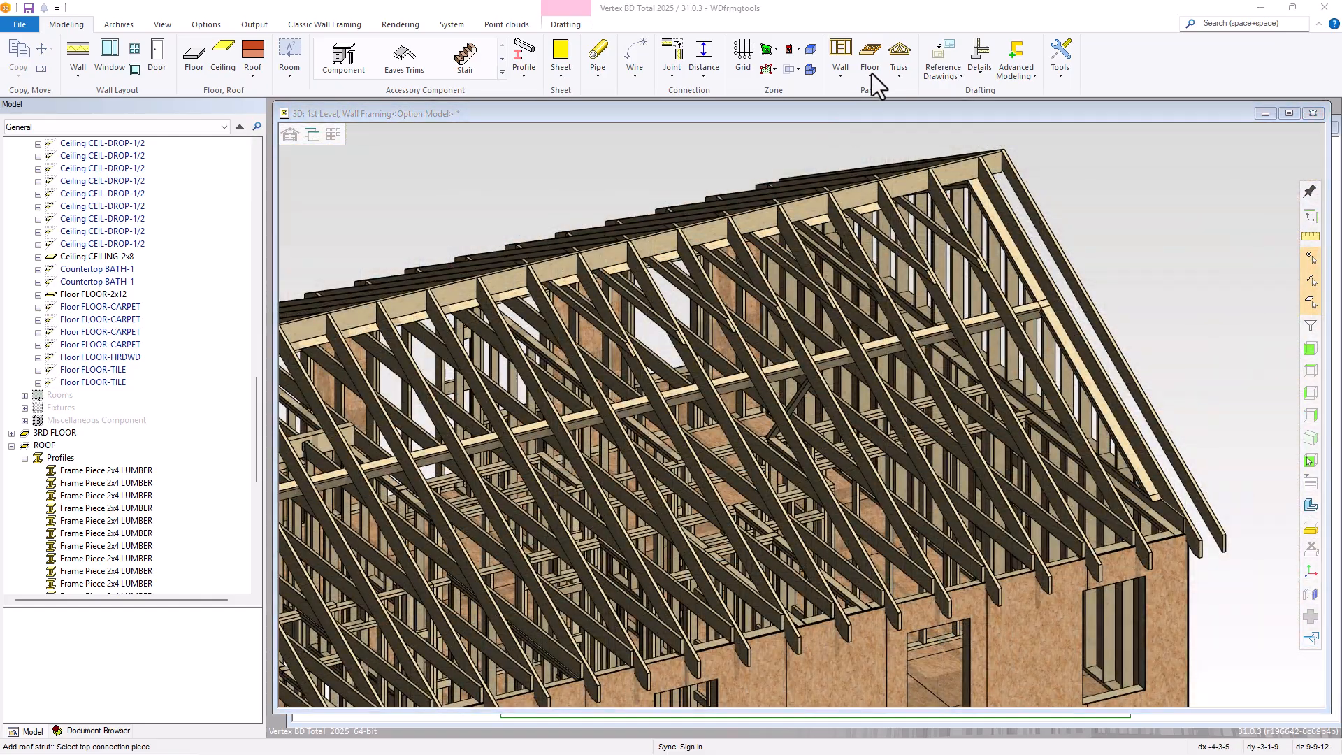
left_click(871, 76)
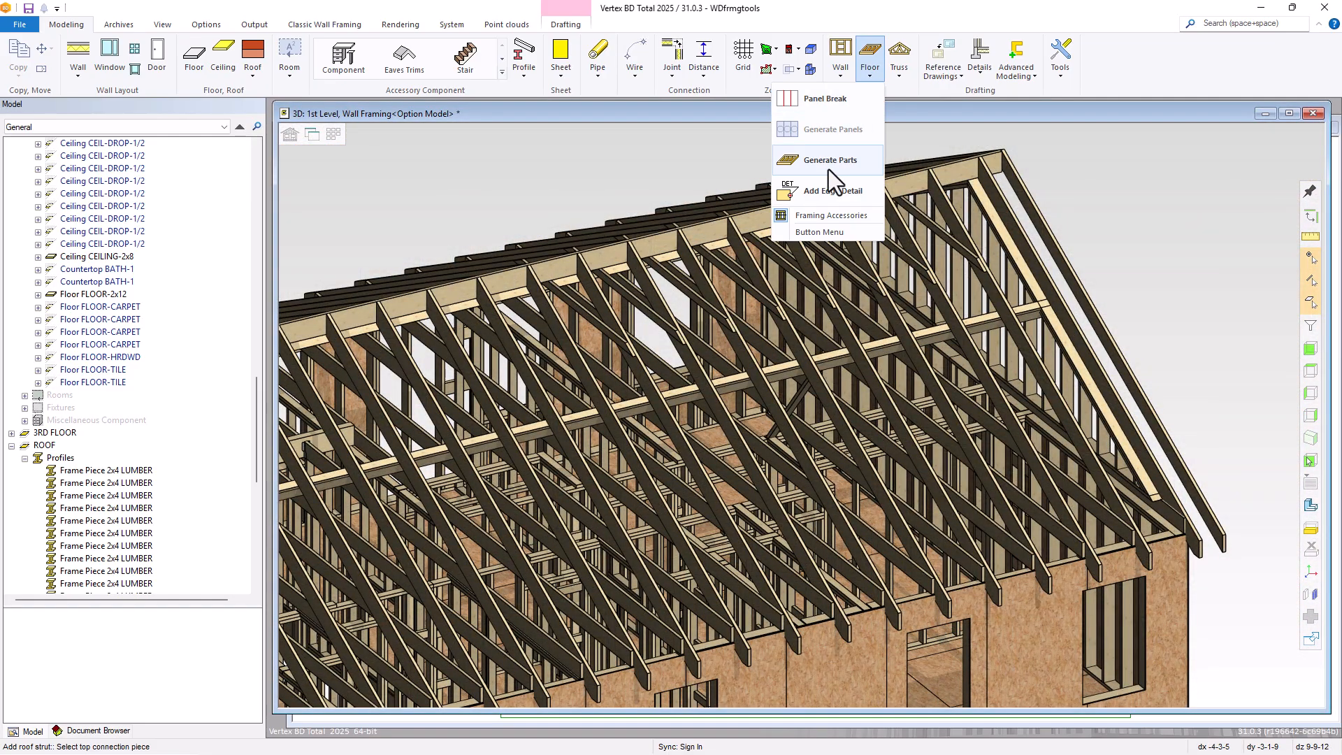
left_click(811, 214)
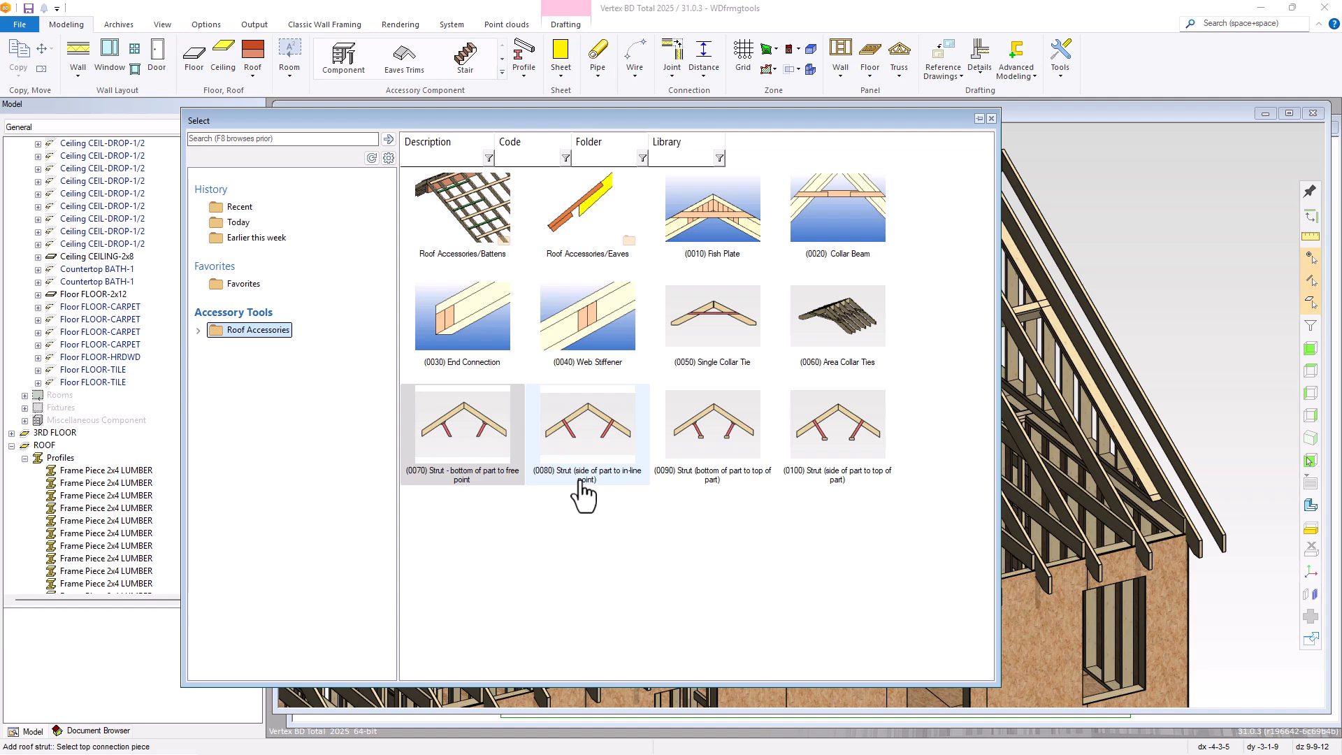
mouse_move(583, 495)
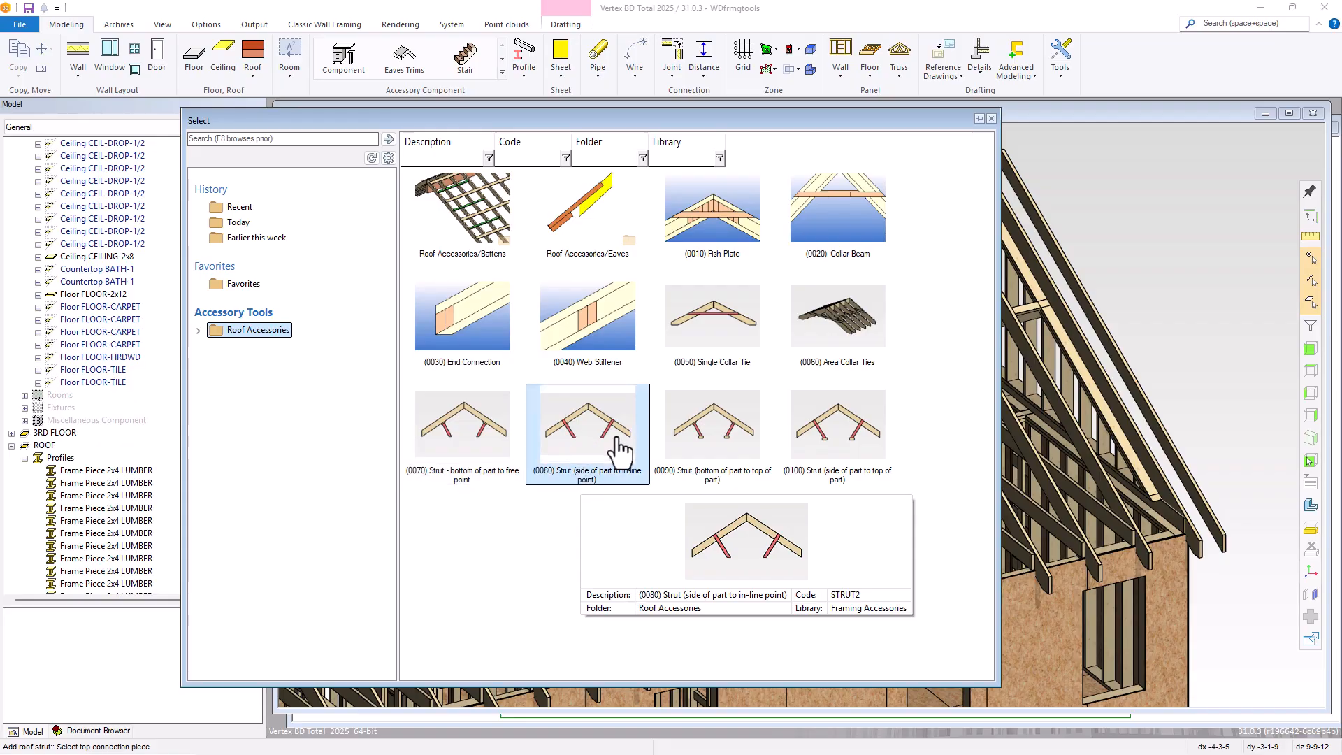
double_click(577, 445)
scroll(988, 485, "up", 5)
middle_click_drag(1026, 487, 1037, 492)
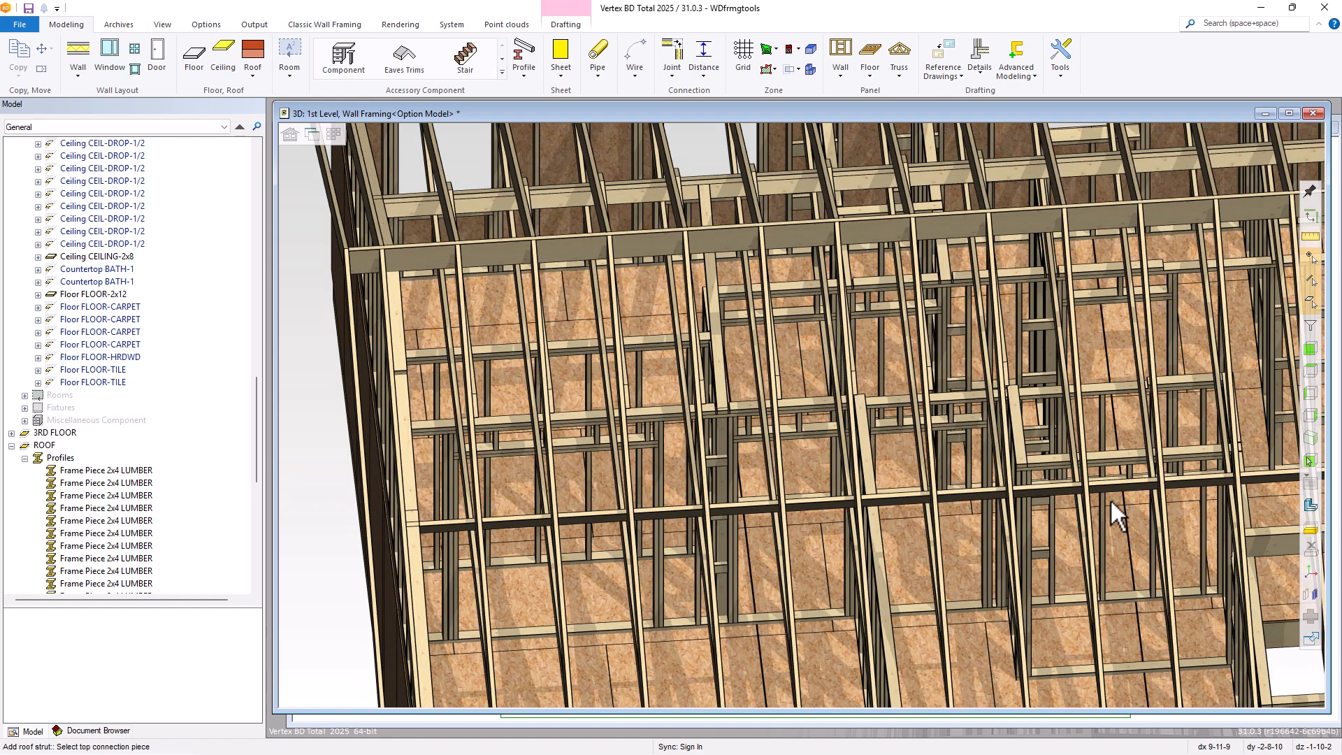
scroll(801, 407, "up", 5)
scroll(772, 394, "up", 1)
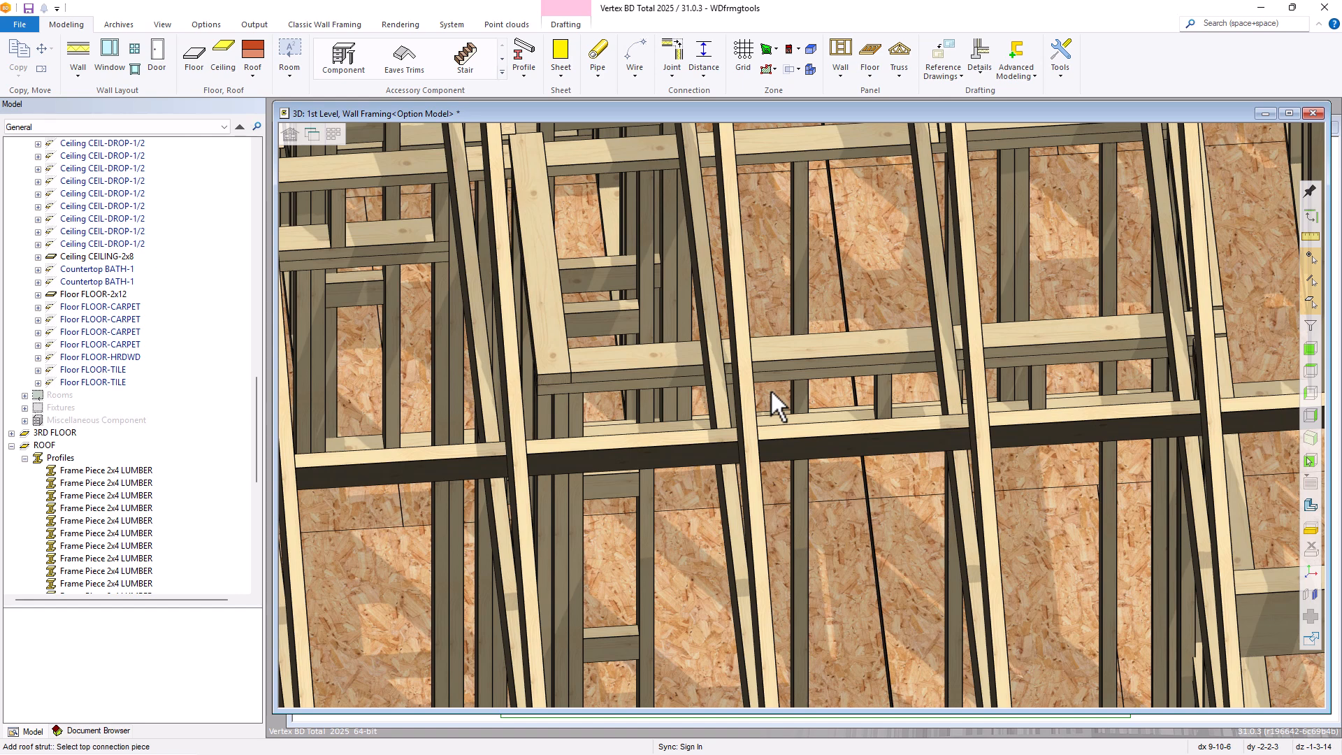
left_click(745, 317)
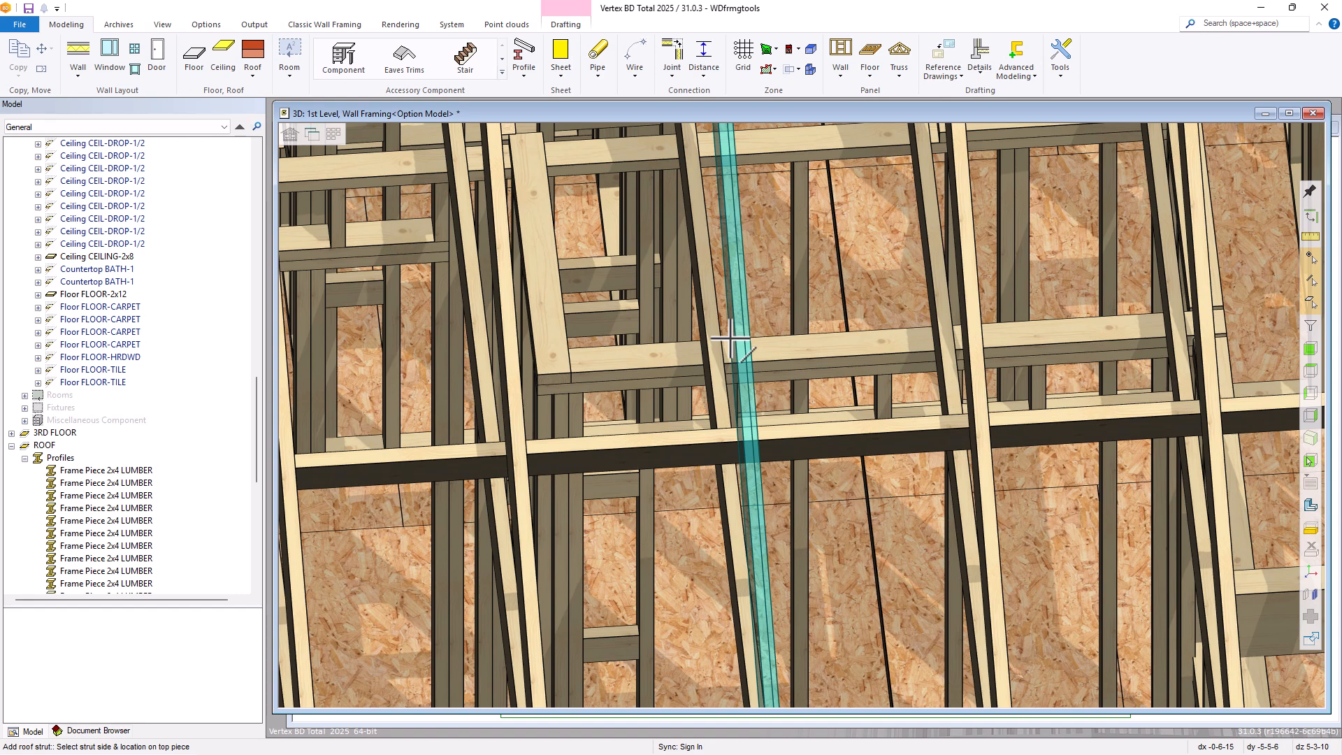
Run the strut from the rafter's side down to the interior wall's top plate as a 2x4, rotation 0, horizontal offset 0, bottom plane height 218.25
scroll(730, 340, "up", 2)
left_click(806, 426)
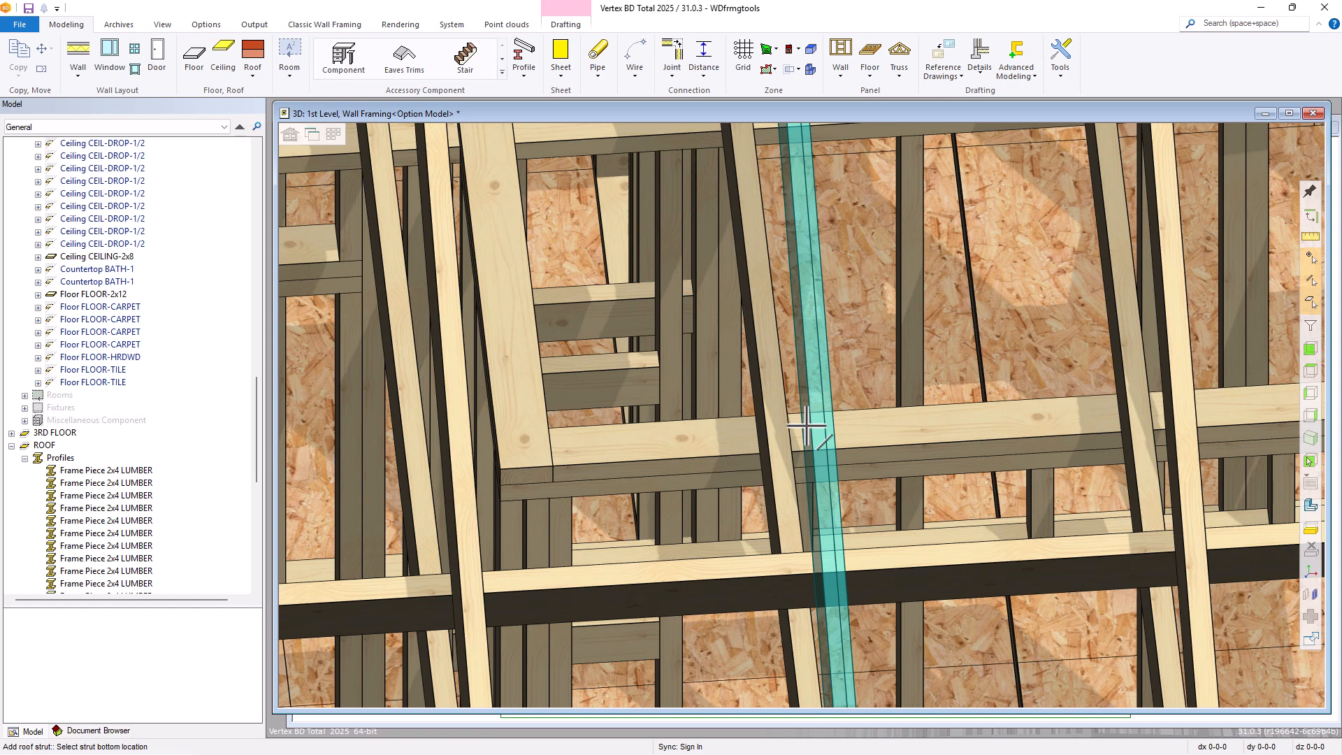
left_click(631, 446)
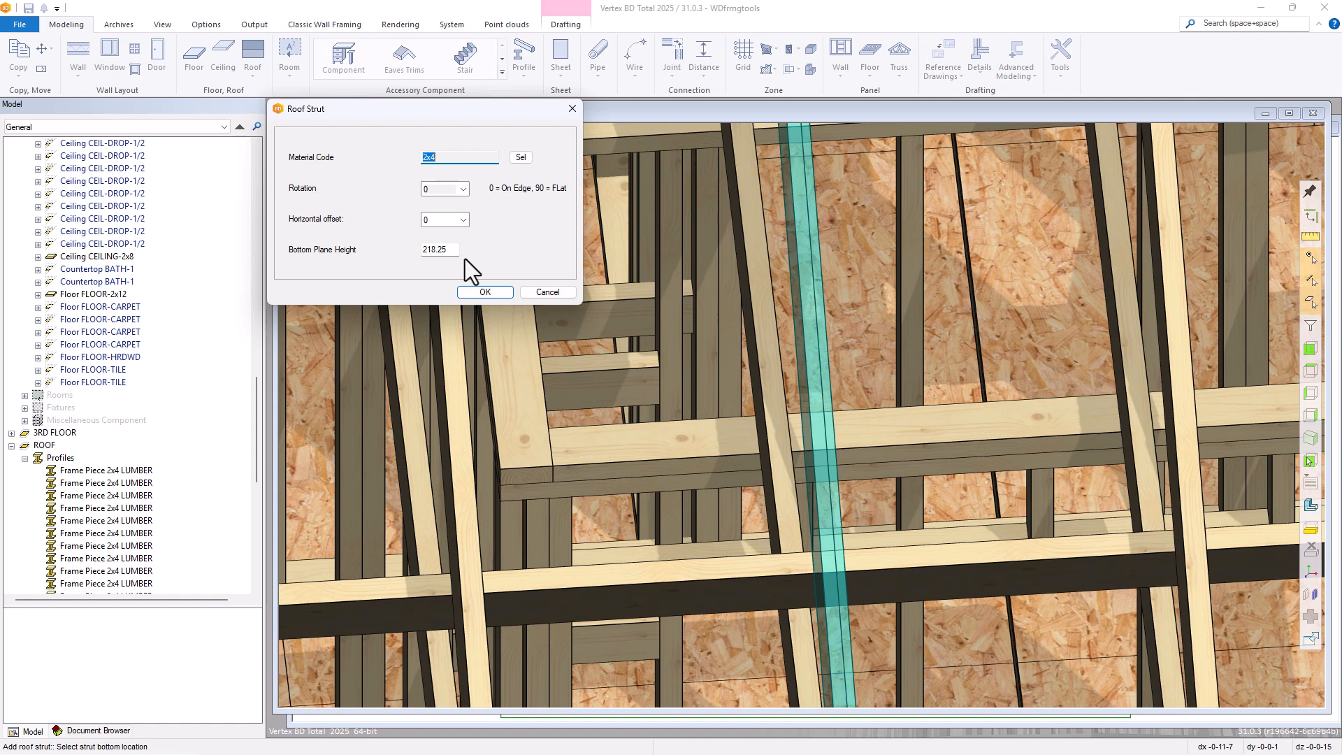
left_click(484, 292)
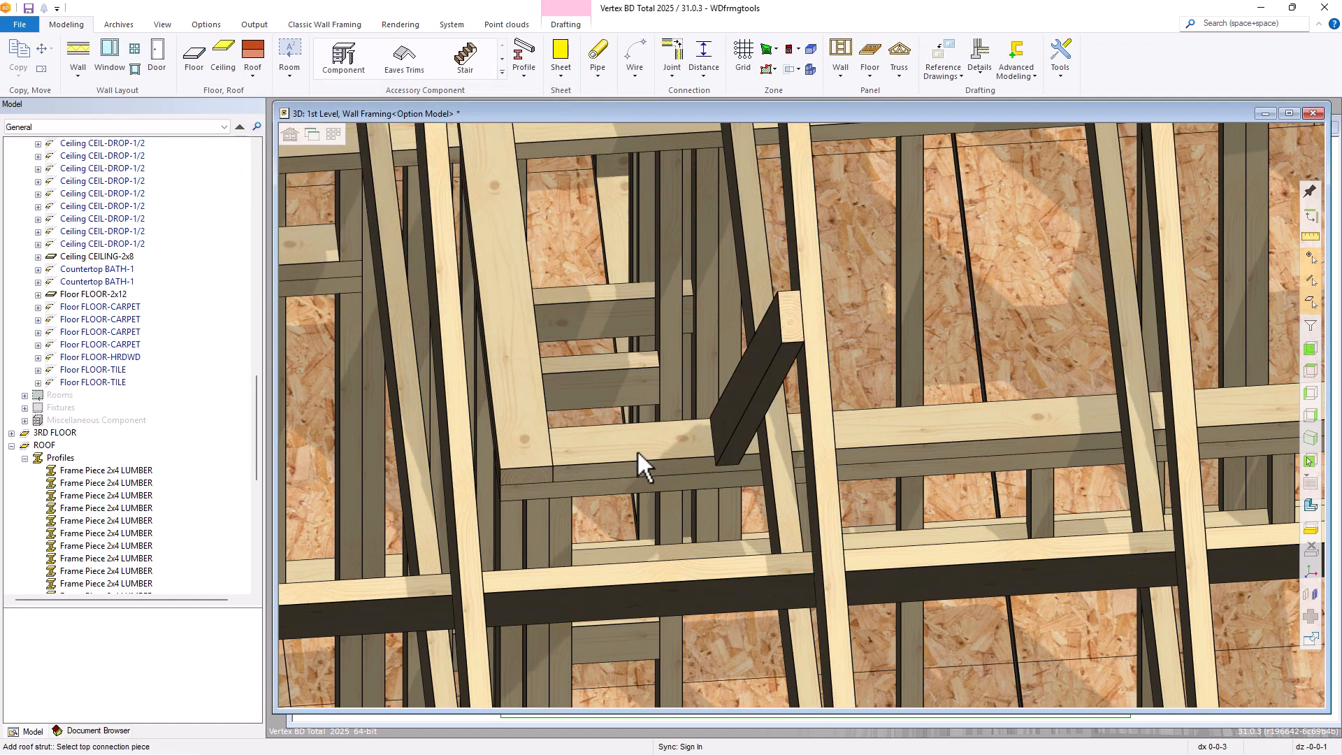
Start a roof strut of type (0090) Strut (bottom of part to top of part) with the purlin near the gable end as its top piece
scroll(777, 429, "down", 2)
middle_click_drag(777, 430, 848, 399)
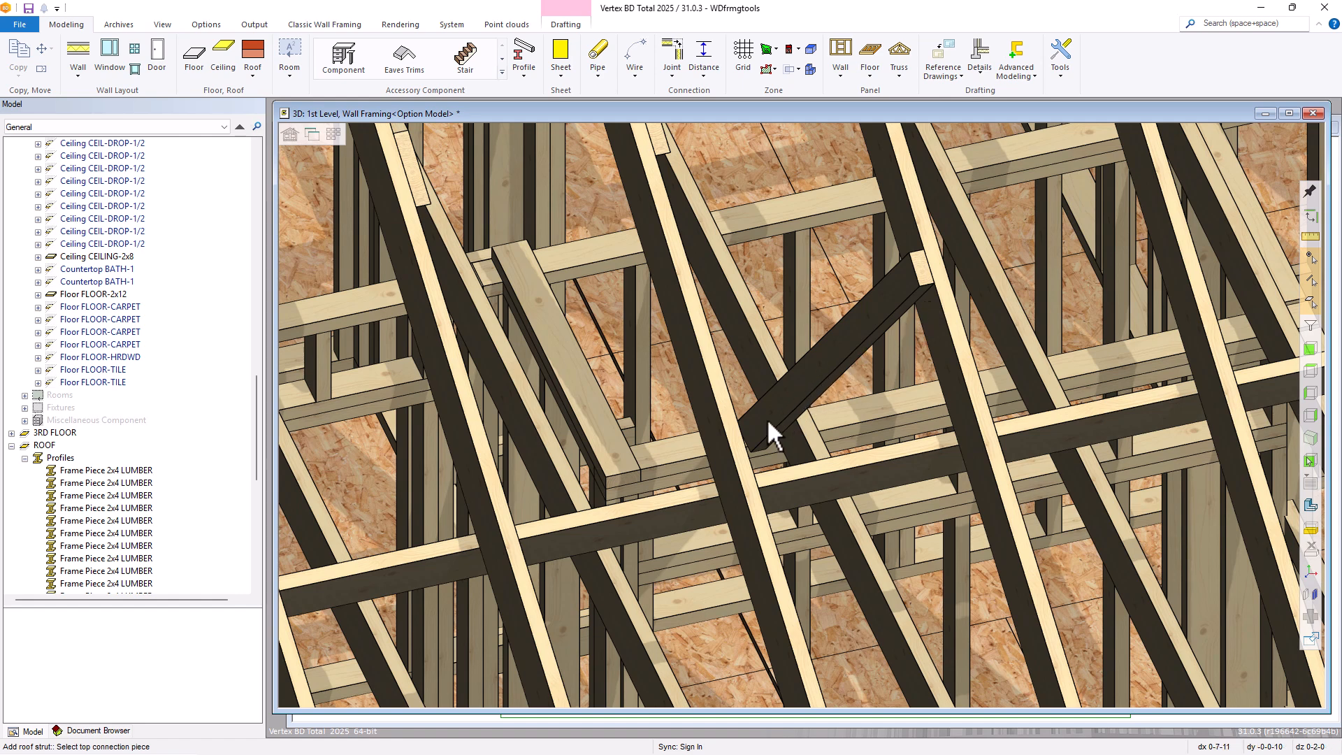
scroll(803, 412, "down", 5)
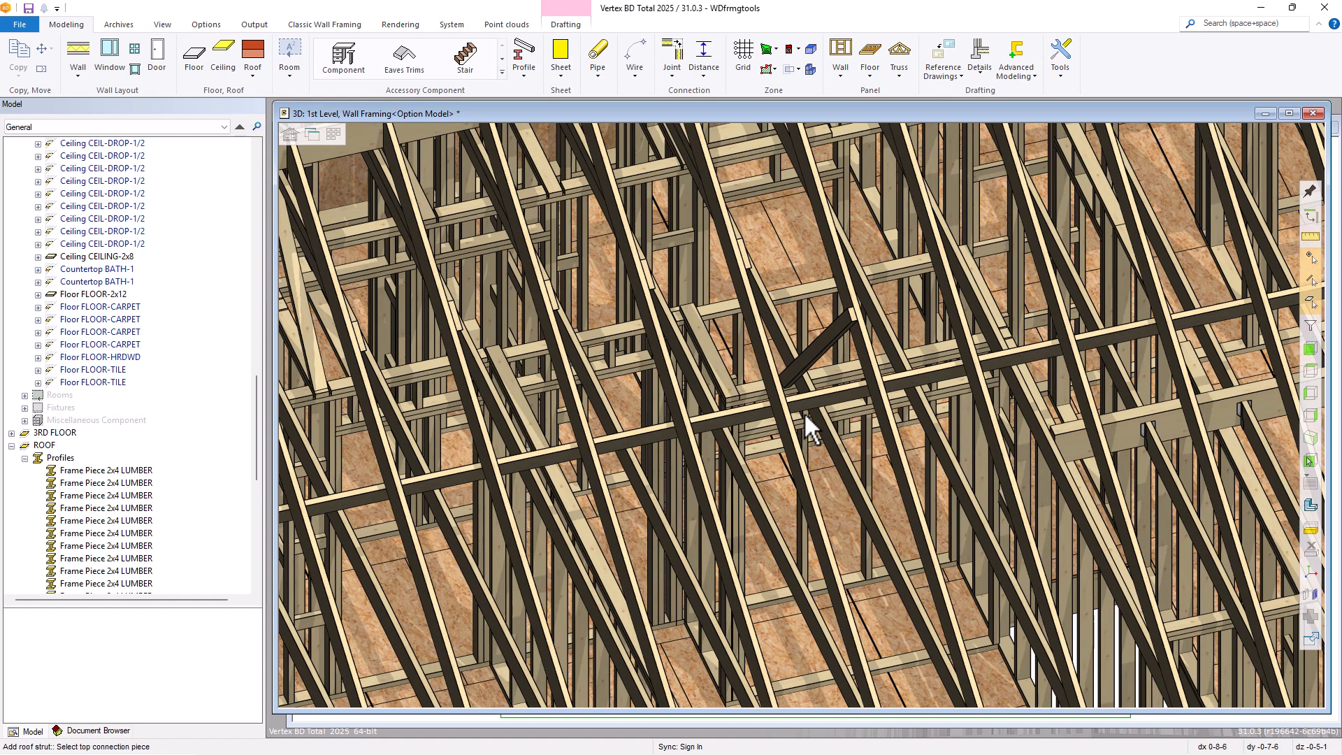
scroll(799, 409, "up", 5)
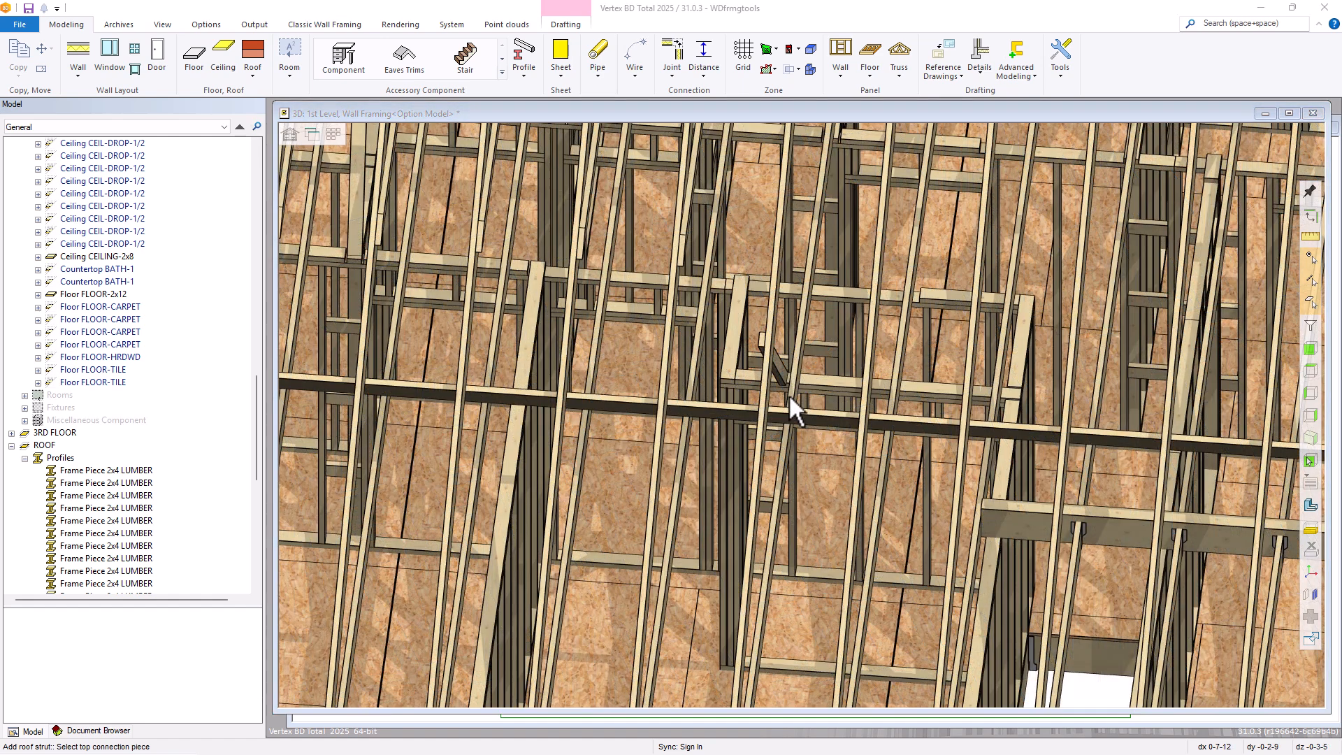
left_click(868, 73)
left_click(824, 224)
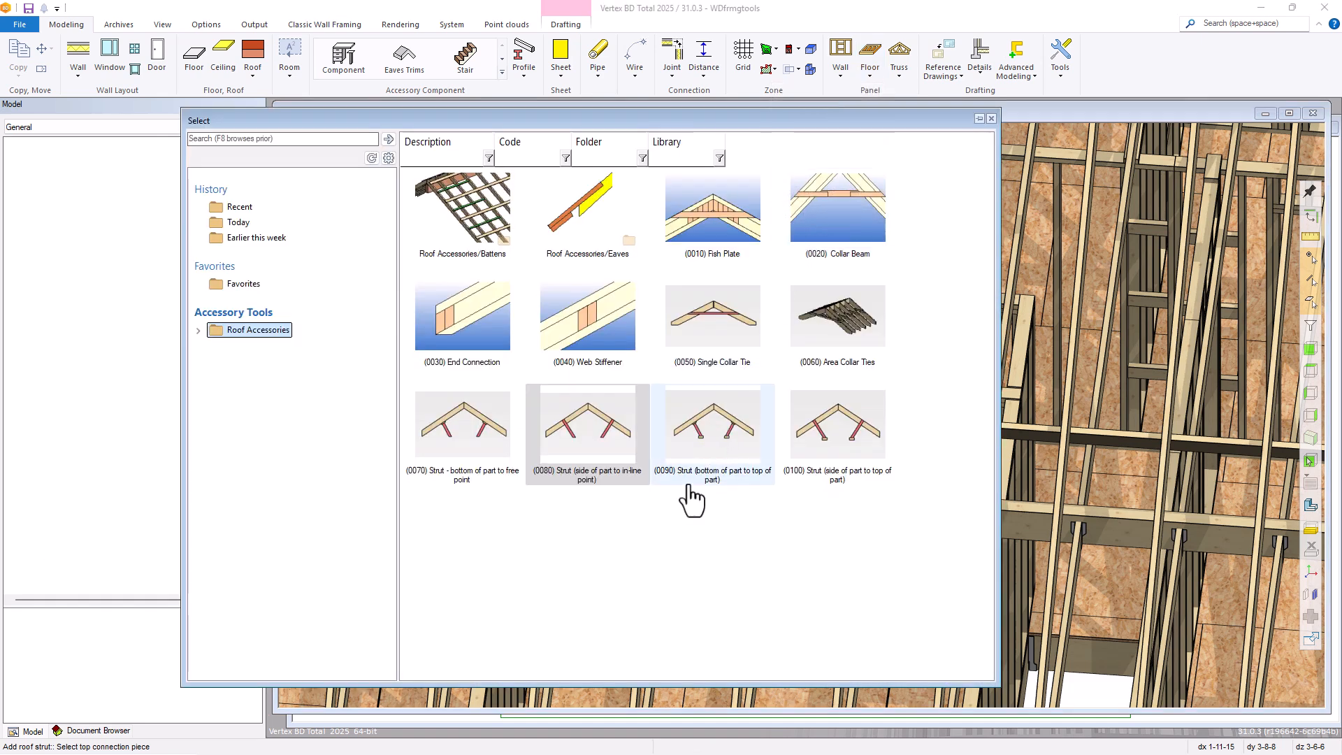
mouse_move(689, 488)
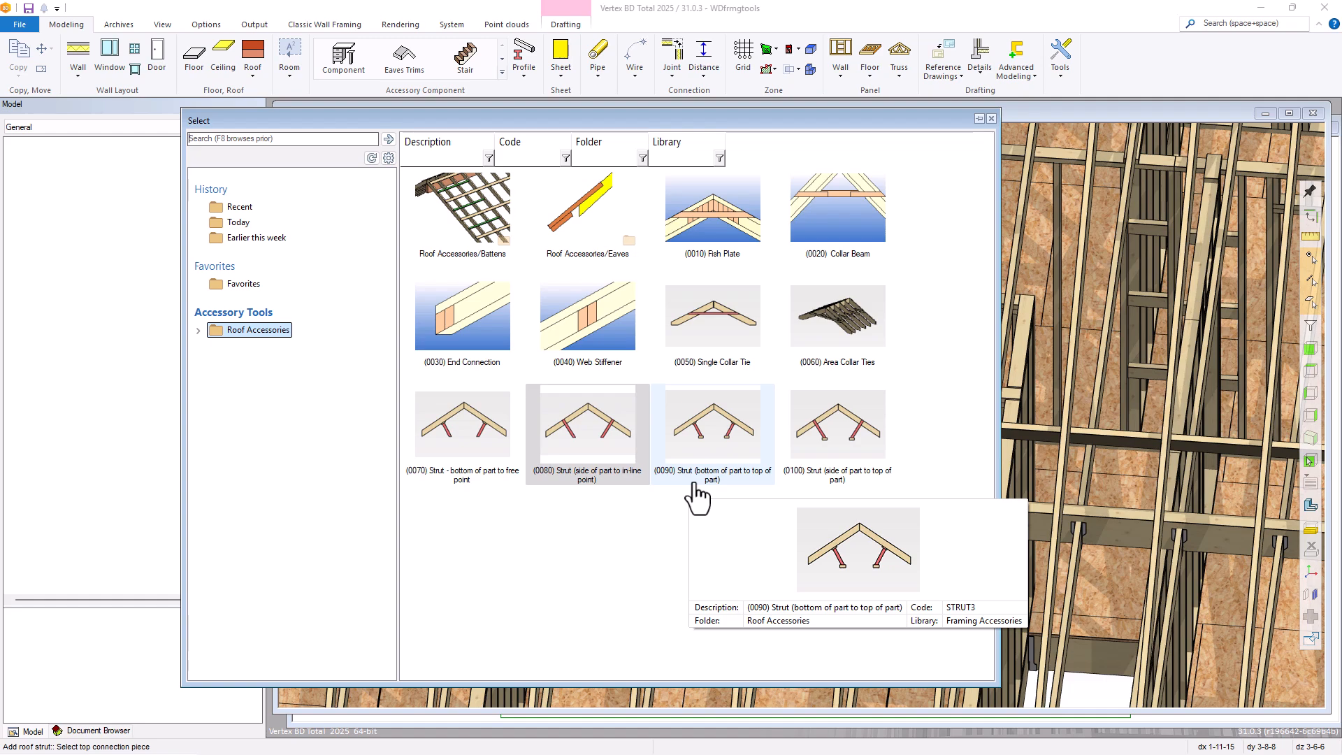
double_click(711, 451)
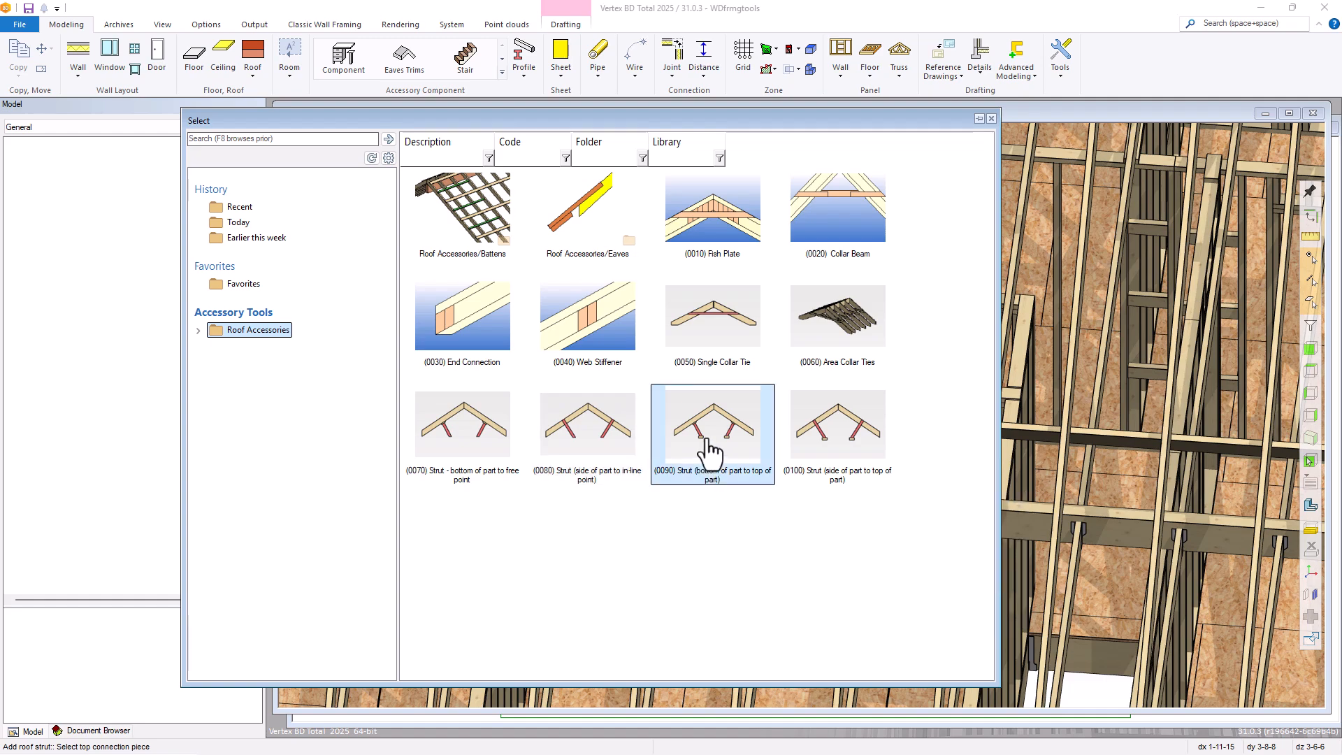
scroll(696, 488, "down", 6)
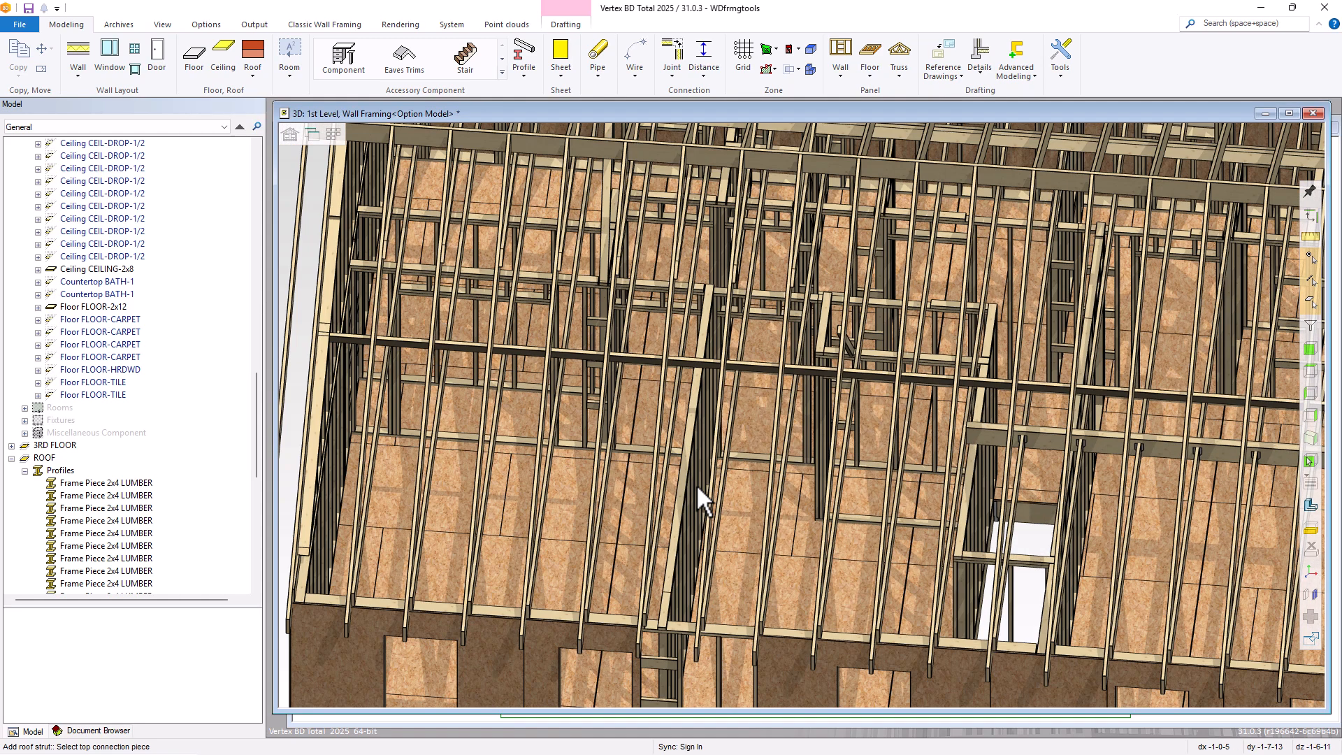
scroll(801, 412, "up", 8)
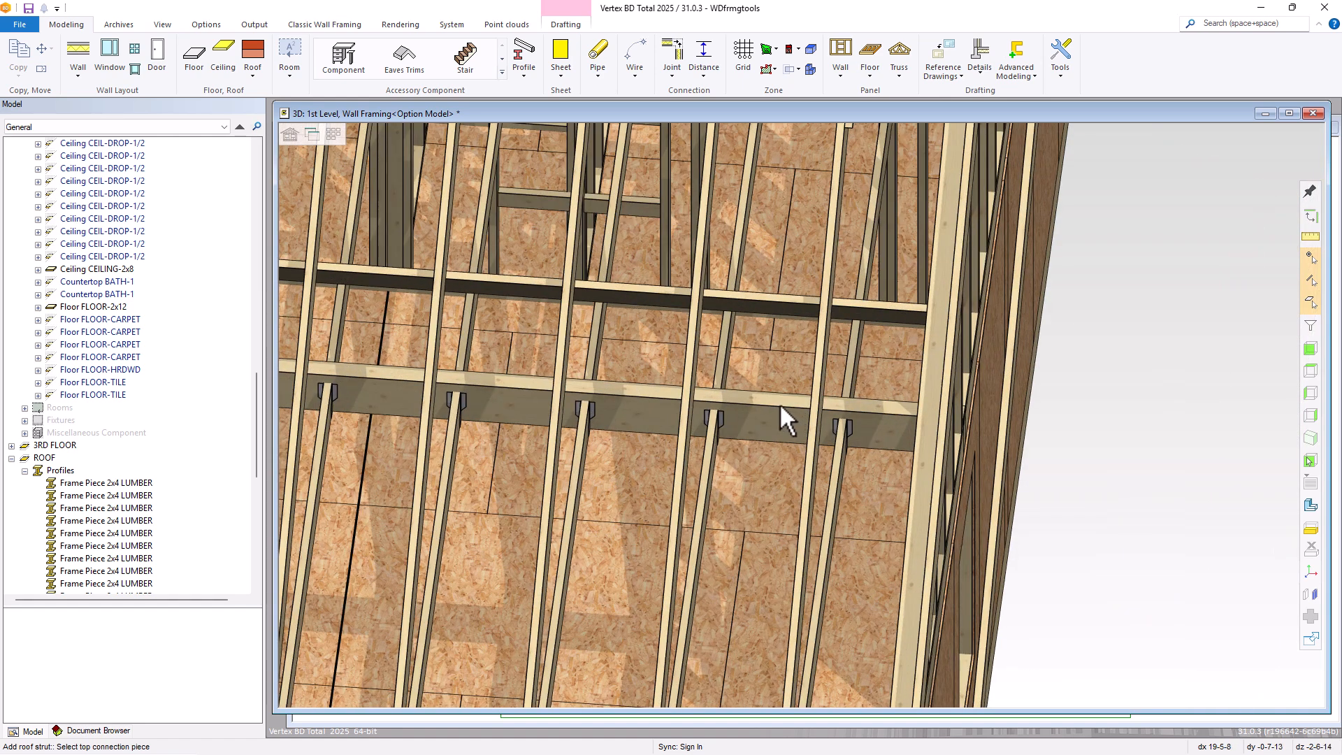
left_click(648, 299)
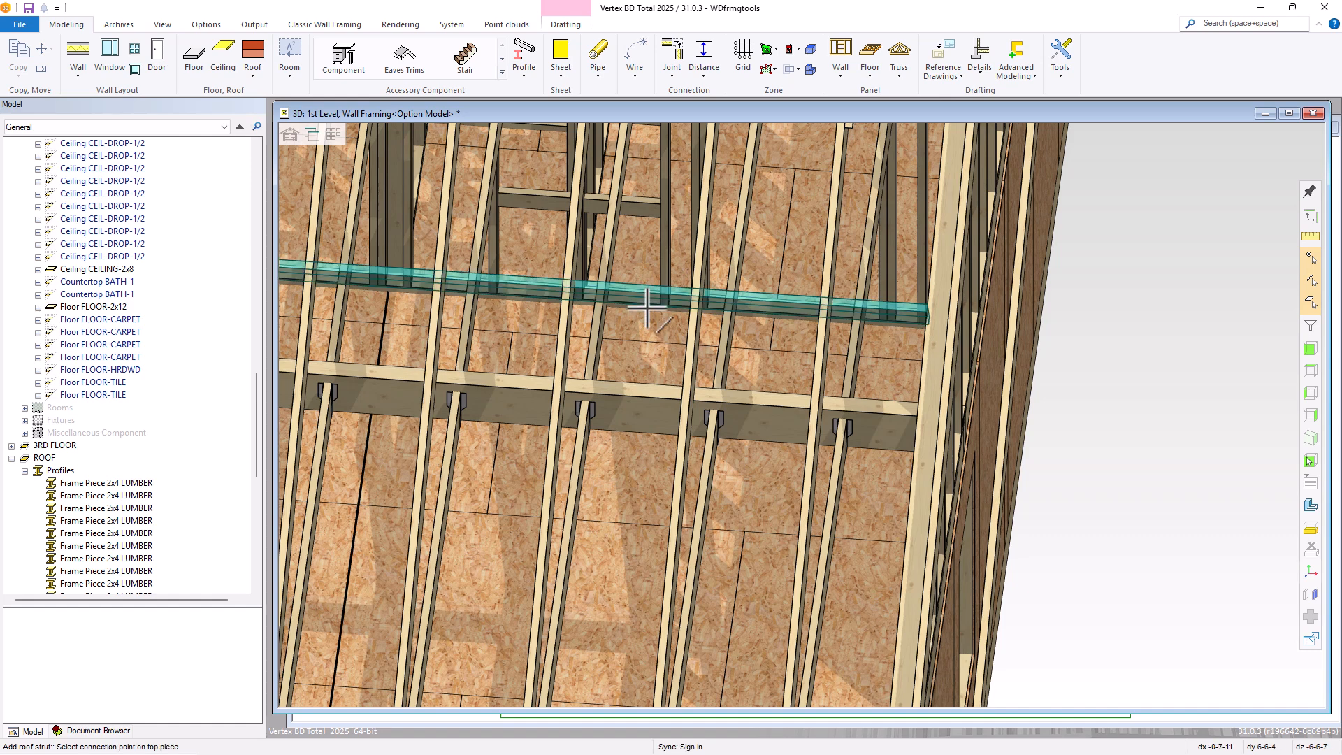
Connect the strut from the purlin's underside between two rafters to the top of the beam carrying the joist hangers, as a 2x4 with rotation 0
scroll(644, 308, "up", 3)
middle_click_drag(809, 408, 827, 384)
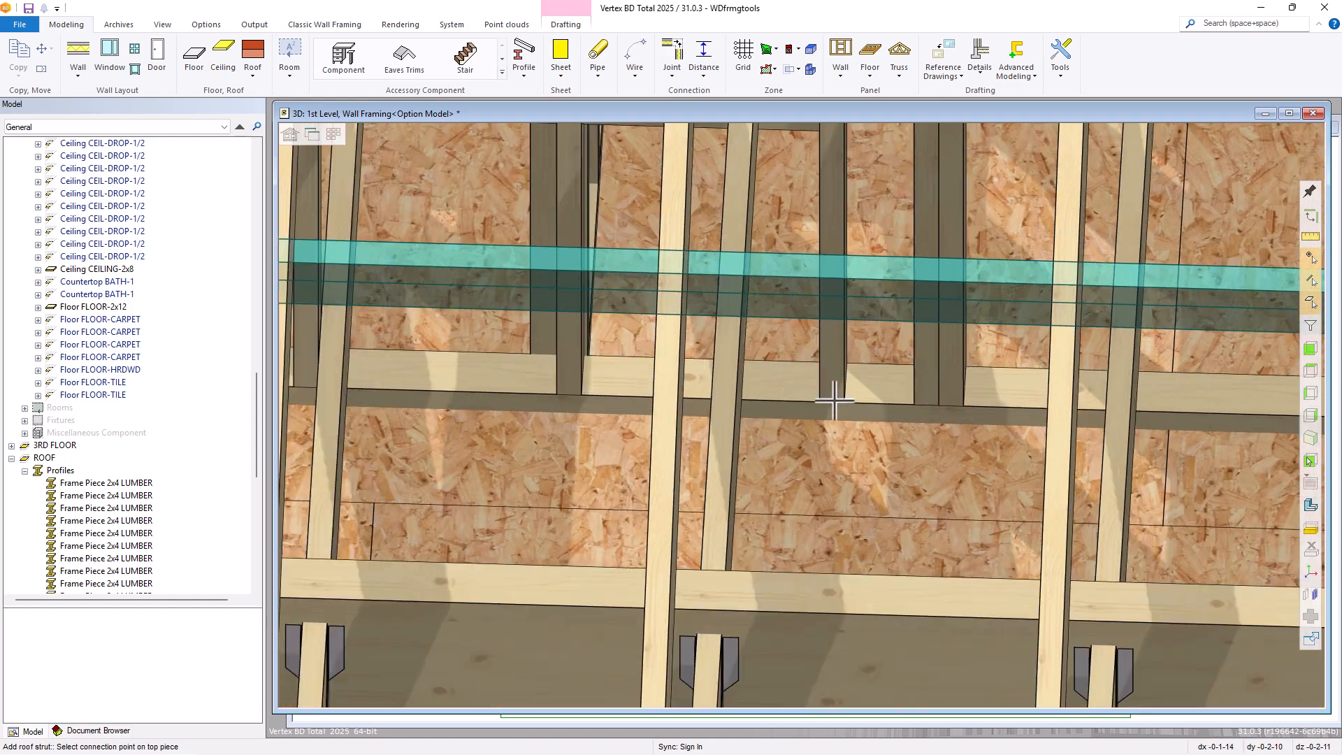
left_click(882, 323)
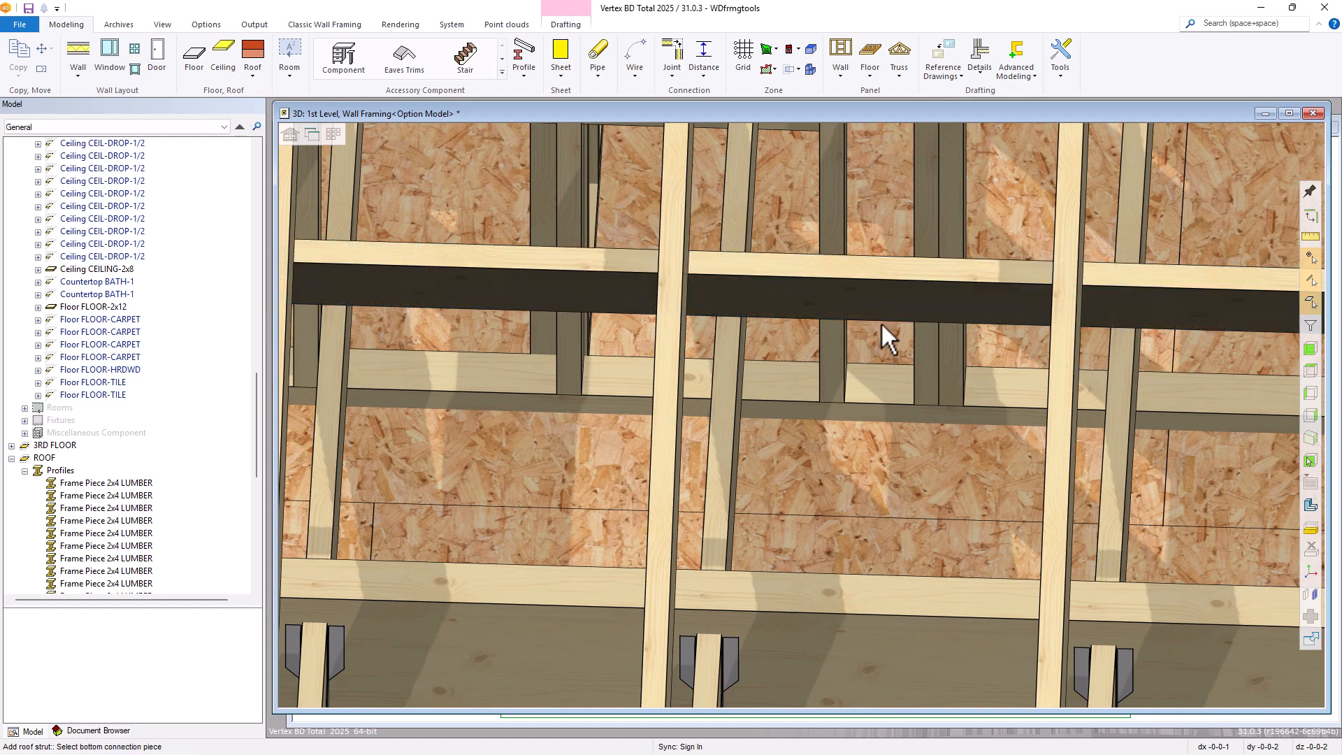
left_click(867, 593)
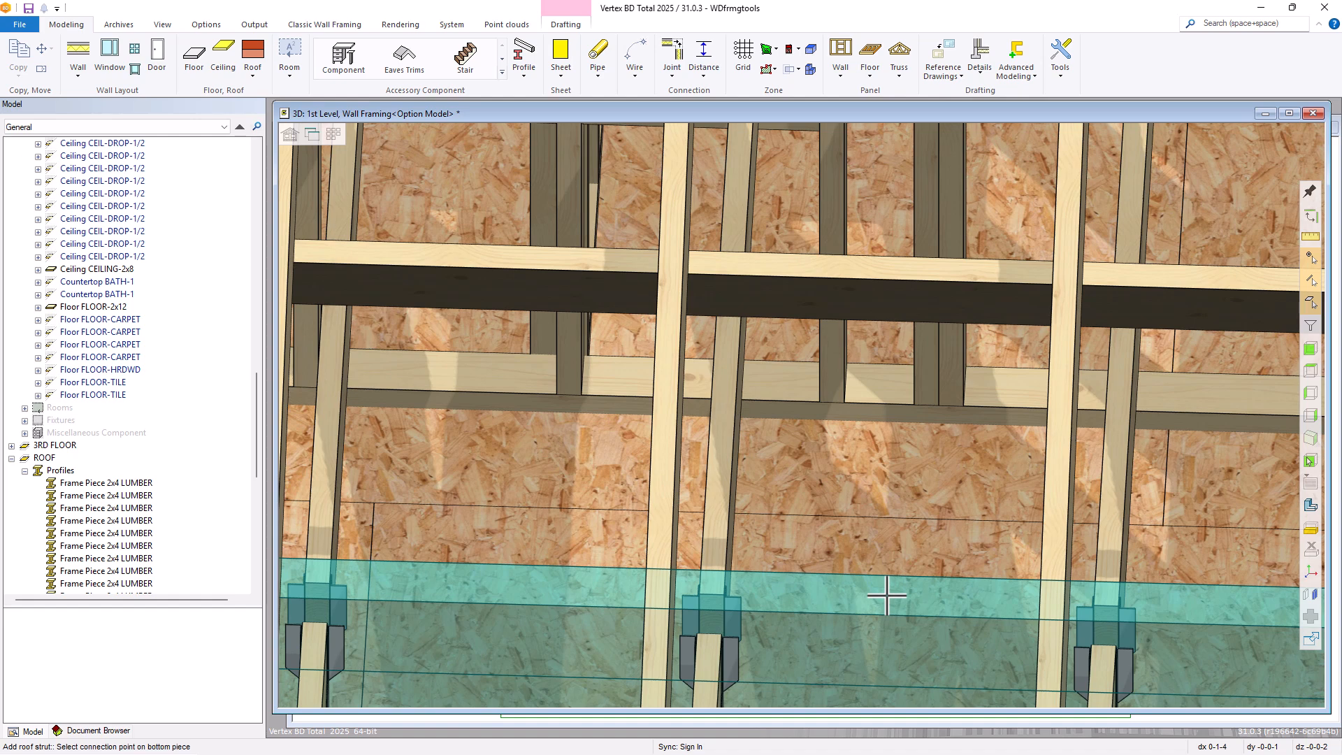
left_click(887, 596)
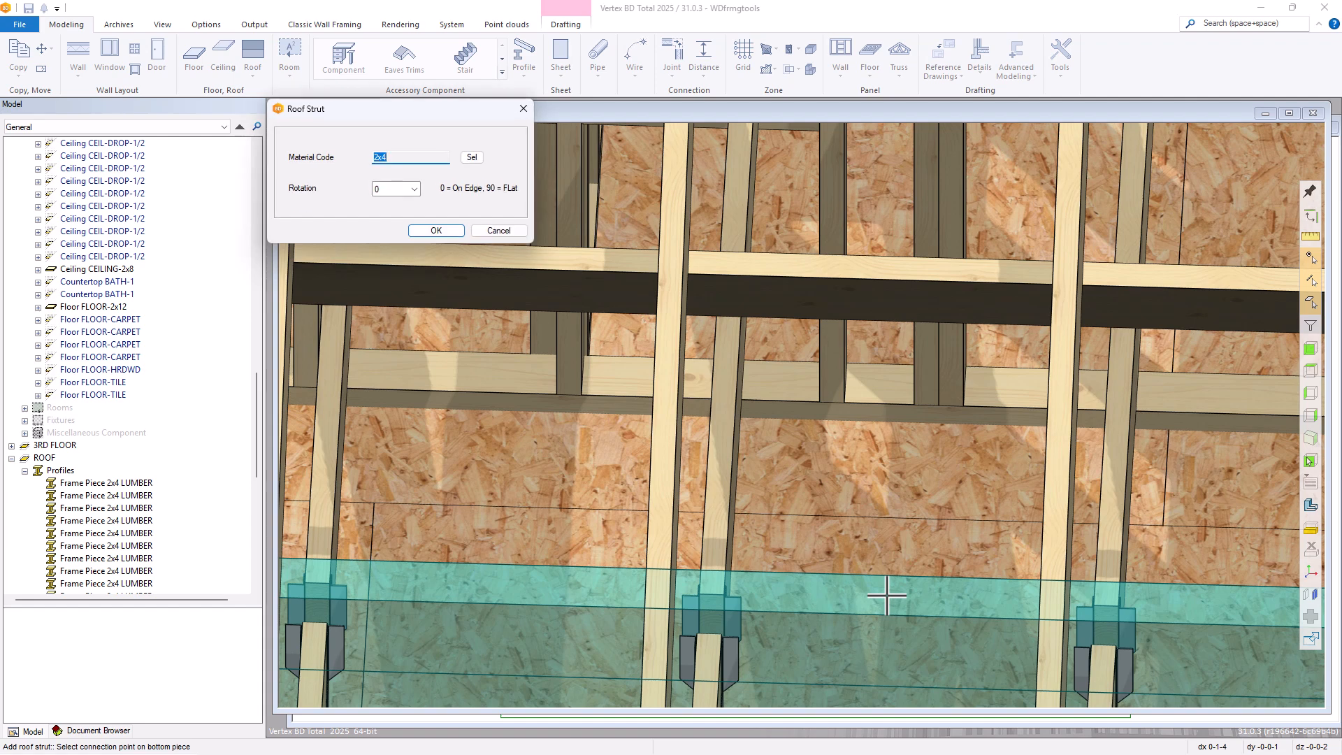
left_click(431, 229)
Start a roof strut of type (0100) Strut (side of part to top of part) and choose a rafter crossing the joist-hanger beam as its top piece
scroll(881, 574, "down", 3)
middle_click_drag(796, 418, 758, 418)
scroll(804, 412, "down", 3)
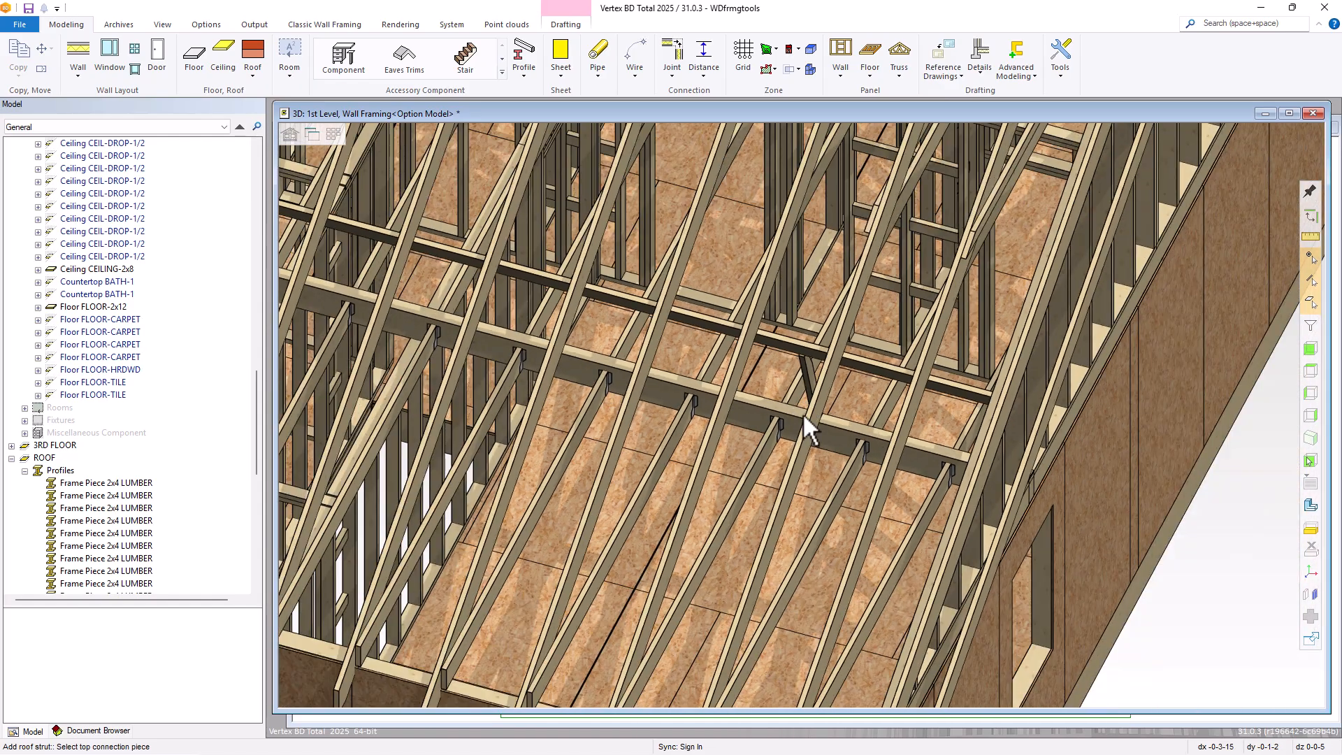
middle_click_drag(803, 413, 888, 413)
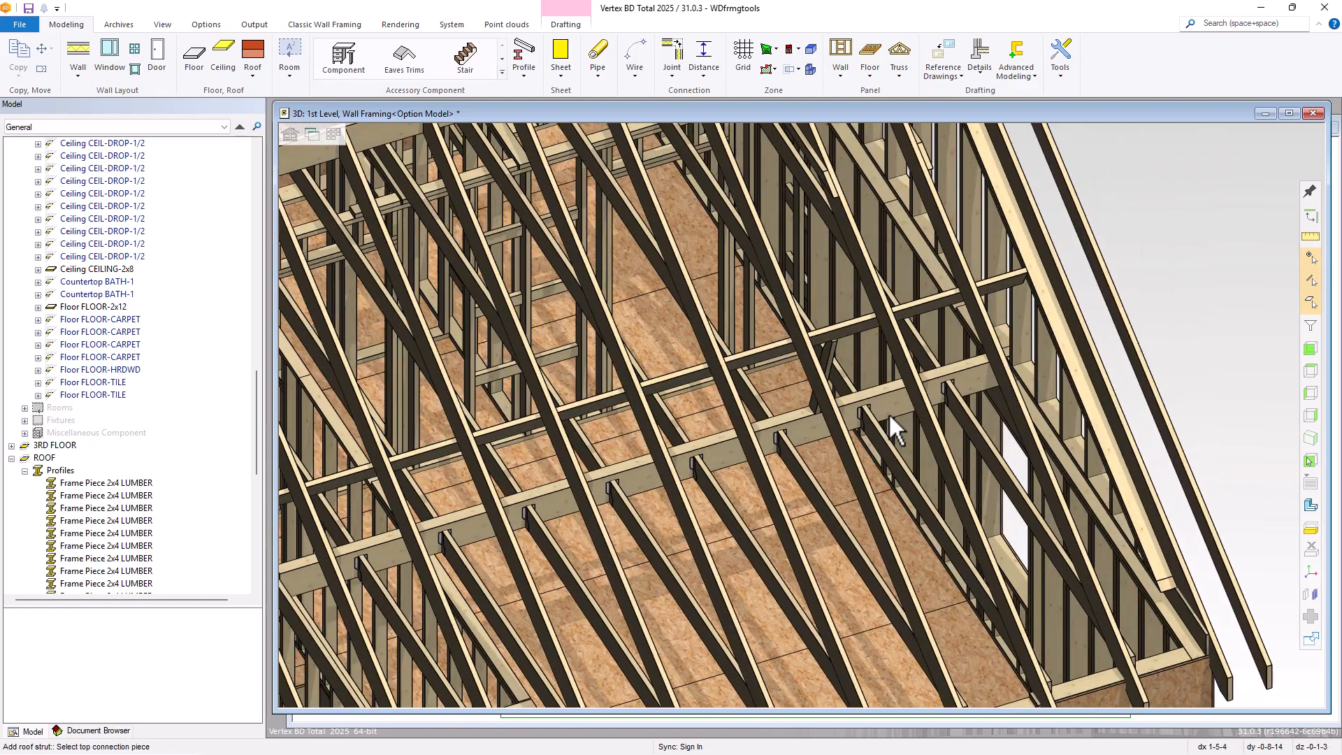
left_click(872, 74)
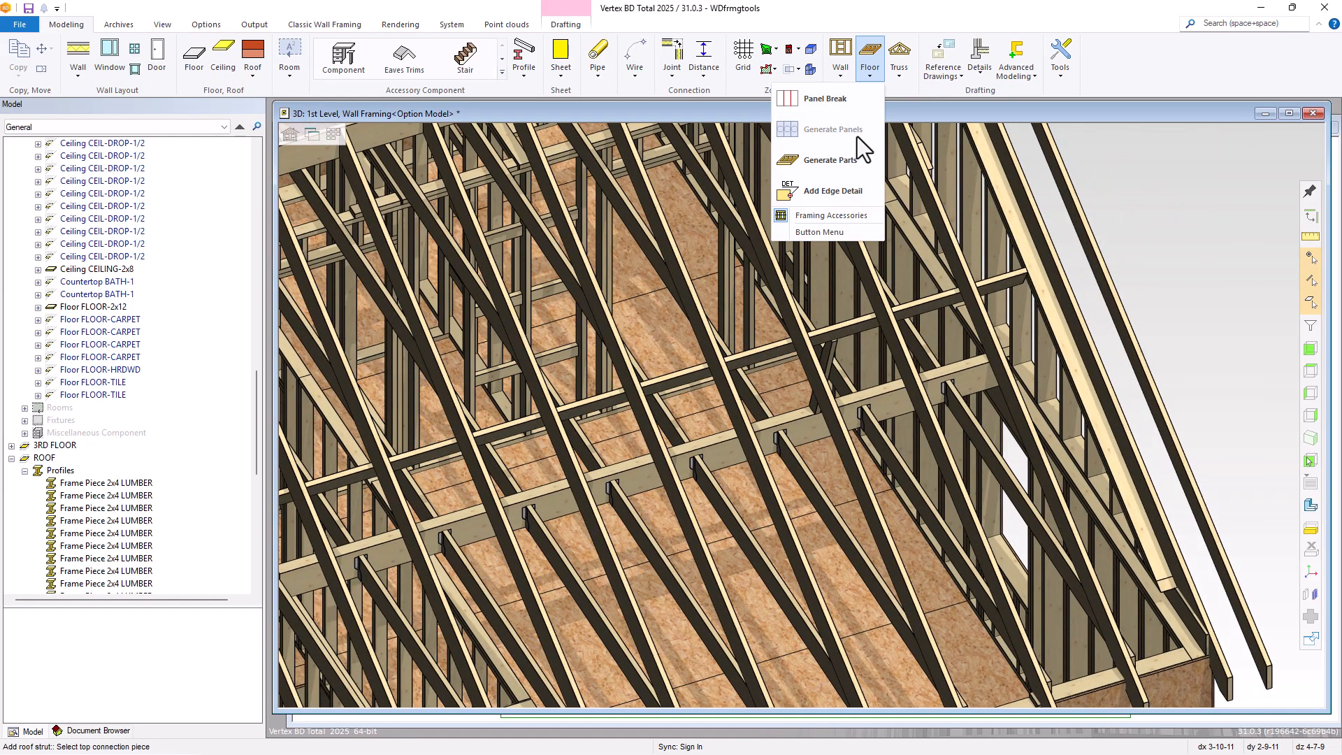
left_click(821, 215)
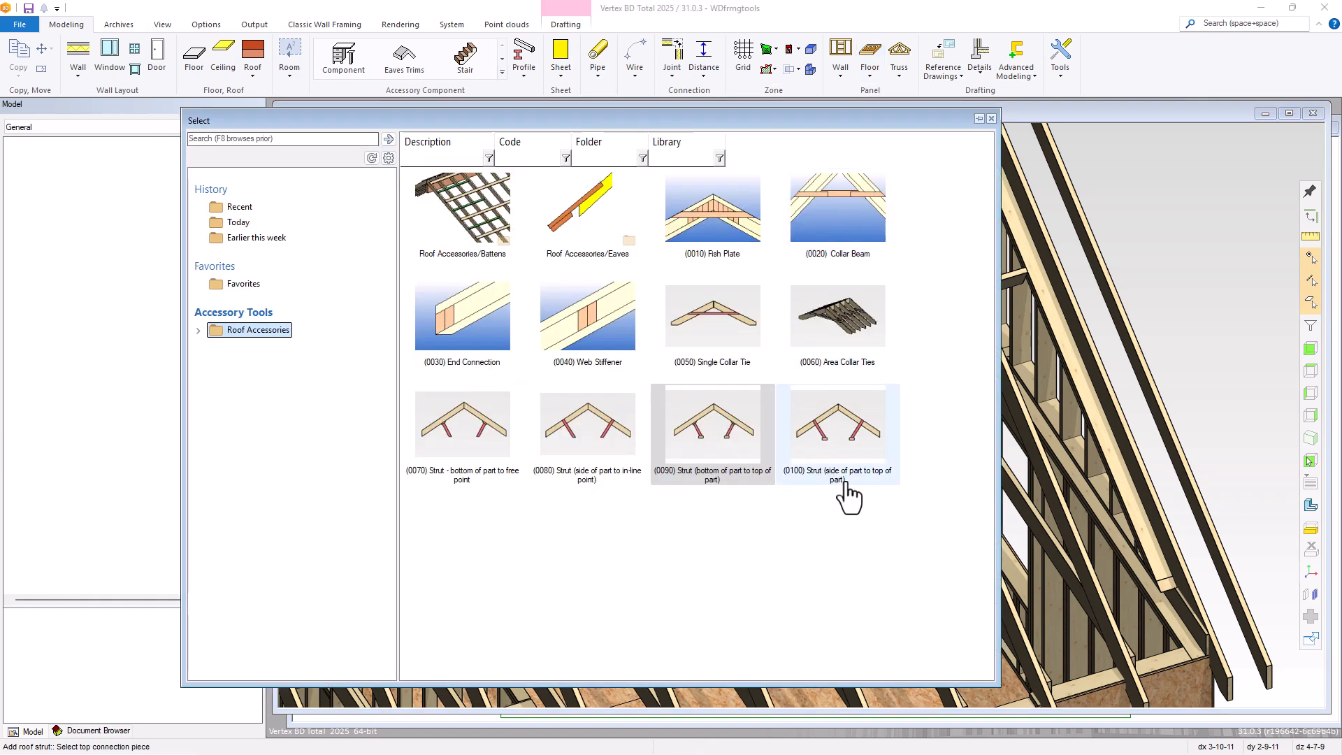
mouse_move(849, 498)
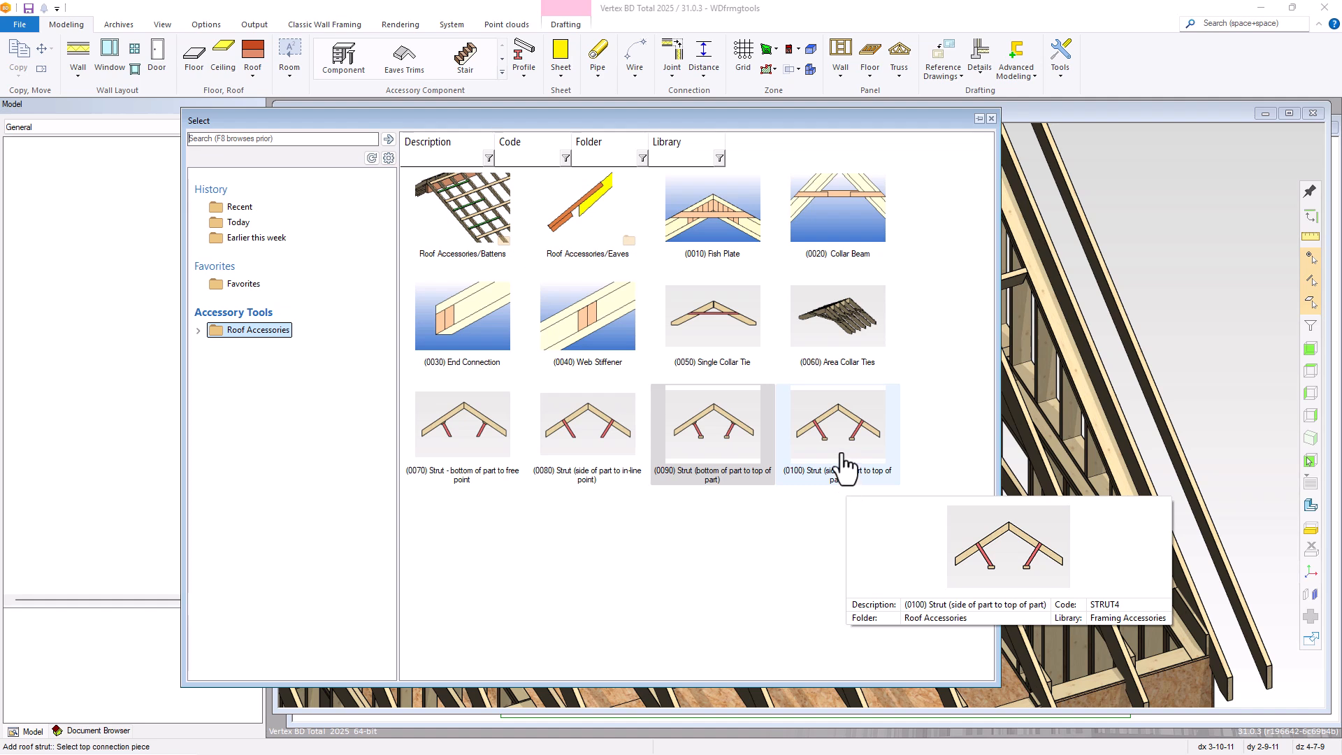
left_click(846, 467)
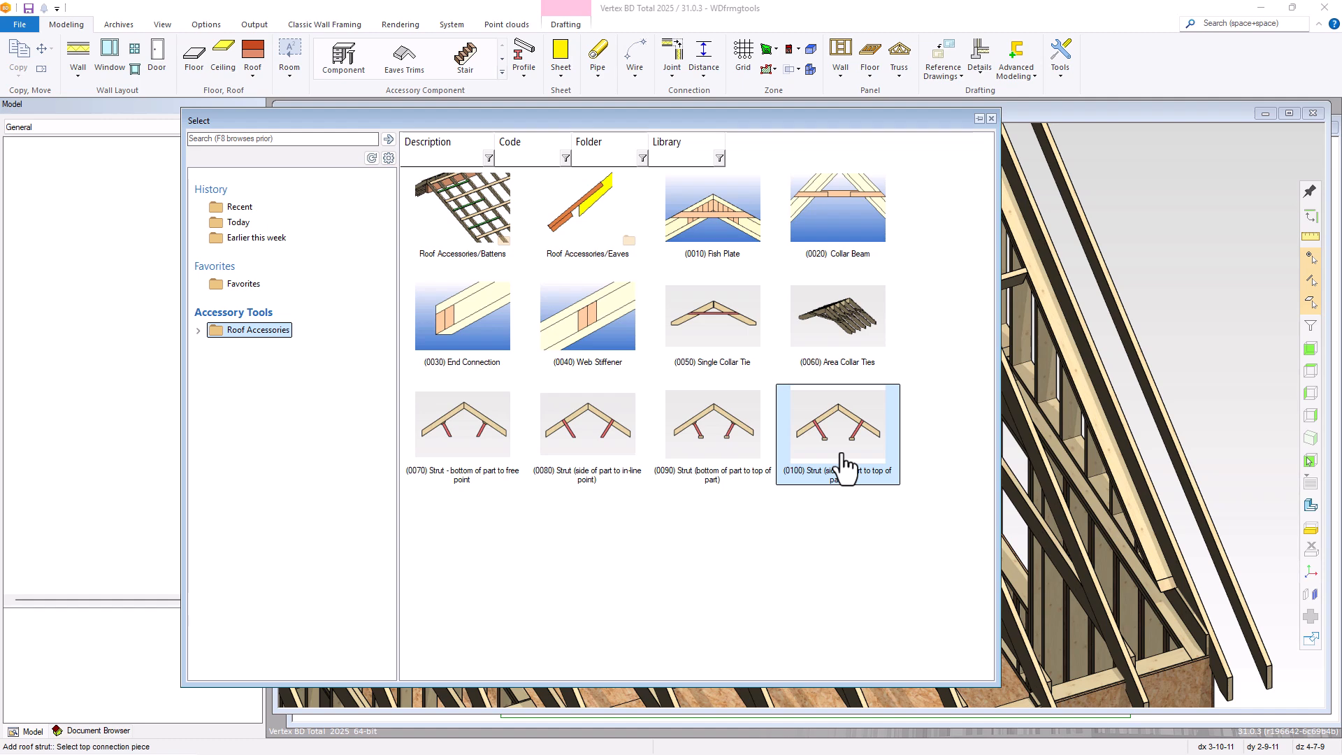
double_click(846, 466)
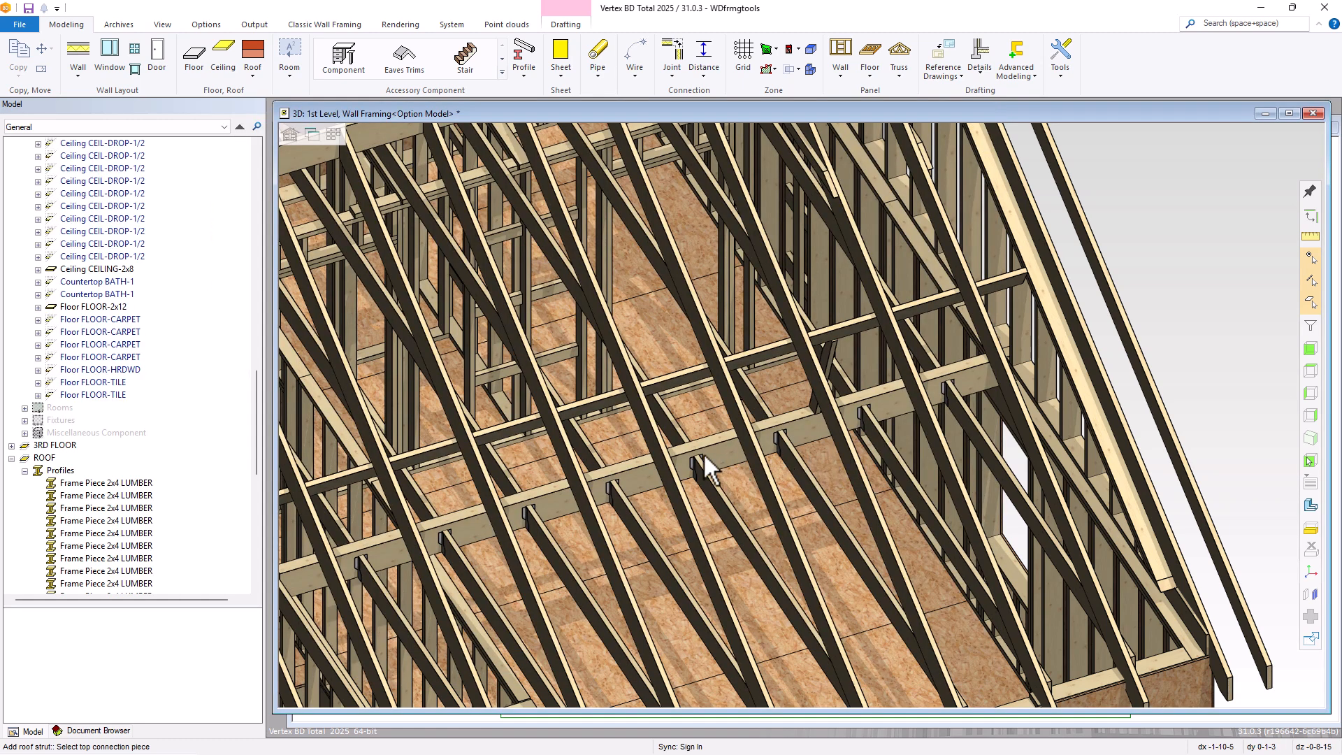
left_click(569, 461)
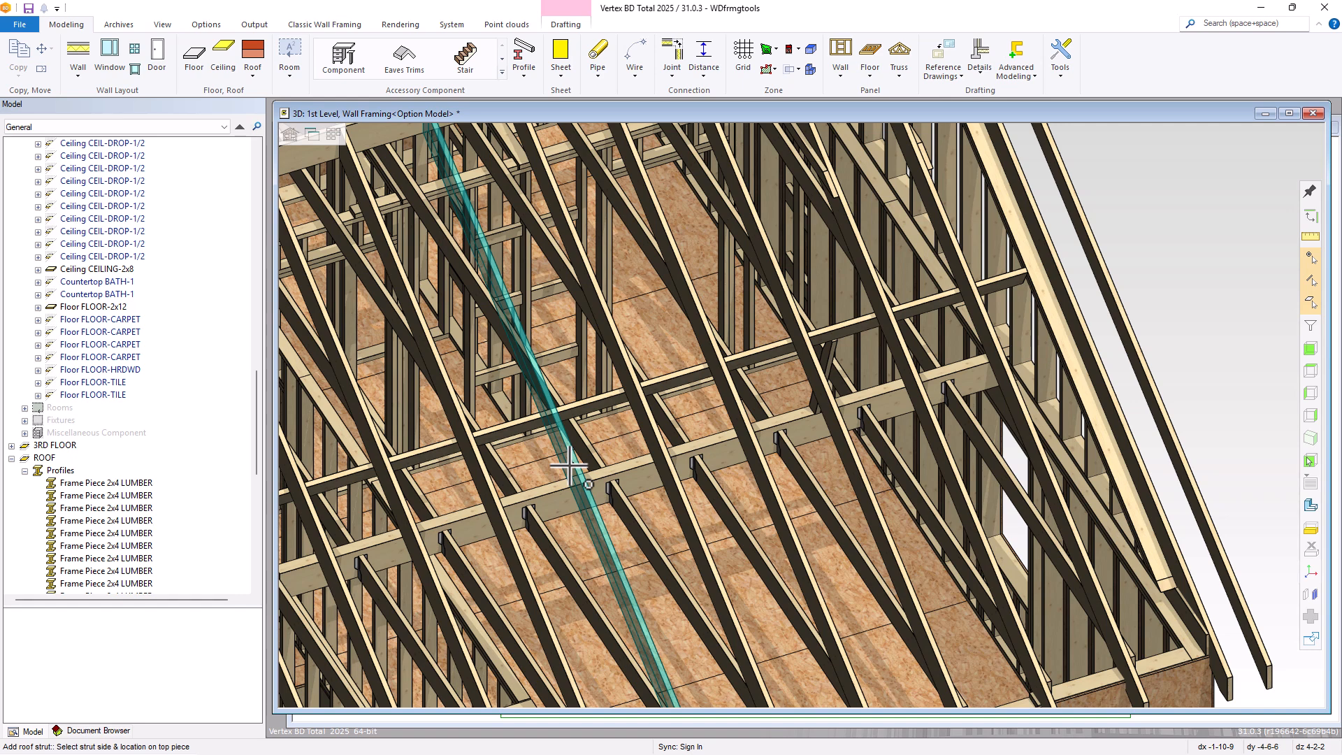
Connect the strut from the chosen side of the rafter to the top of the joist-hanger beam as a 2x4, rotation 0, horizontal offset 0
scroll(570, 465, "up", 3)
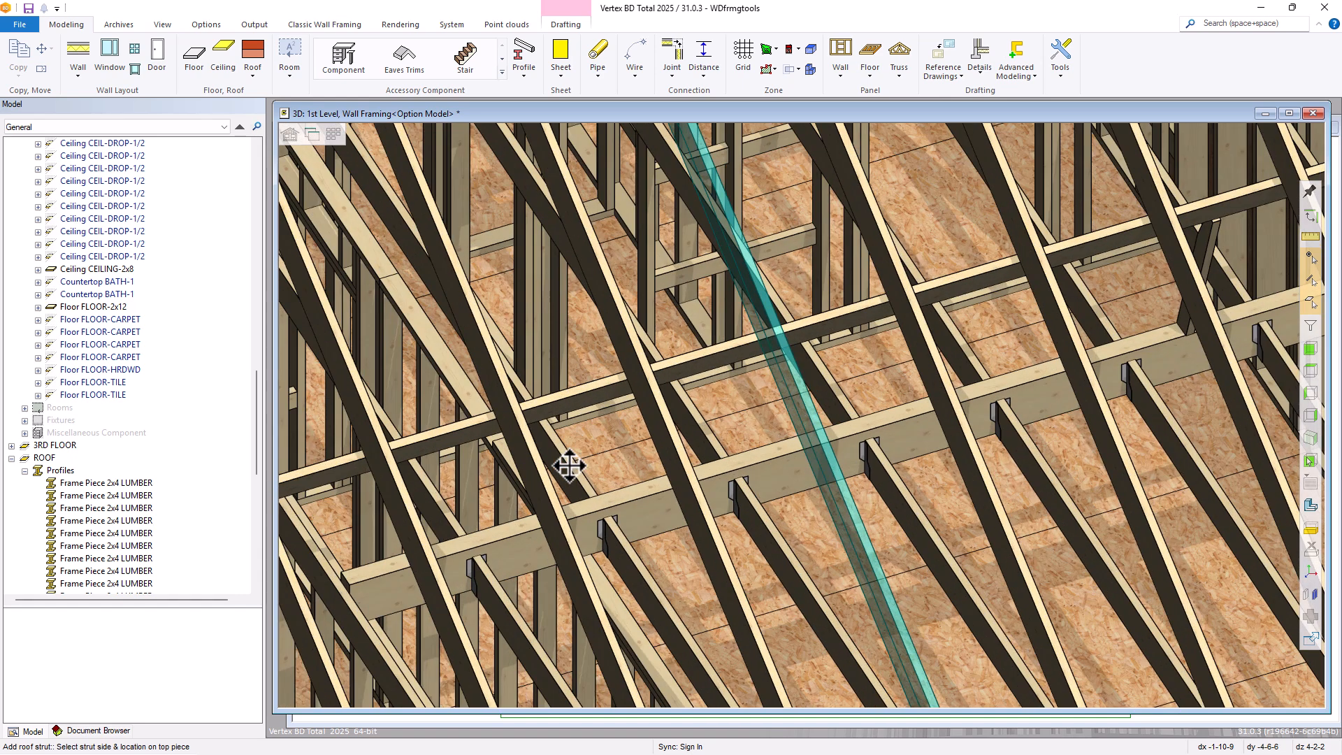
left_click(570, 465)
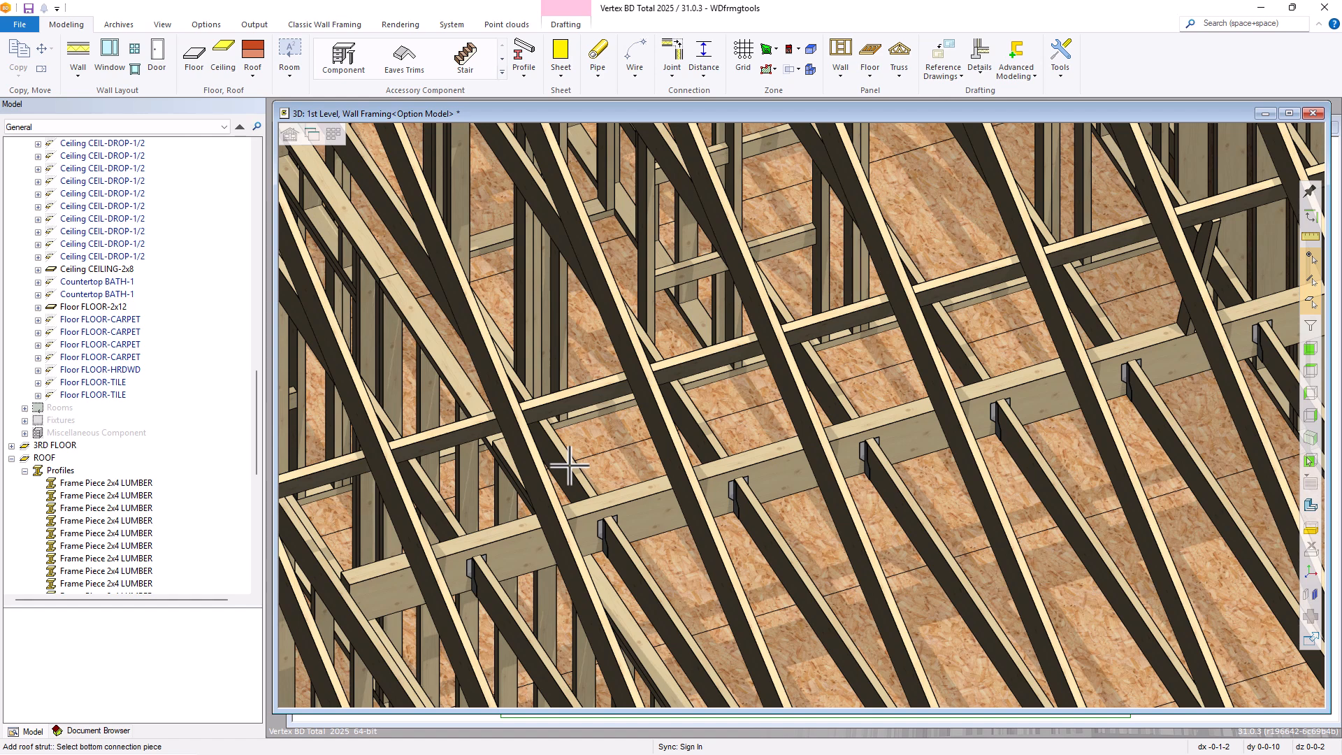
left_click(770, 447)
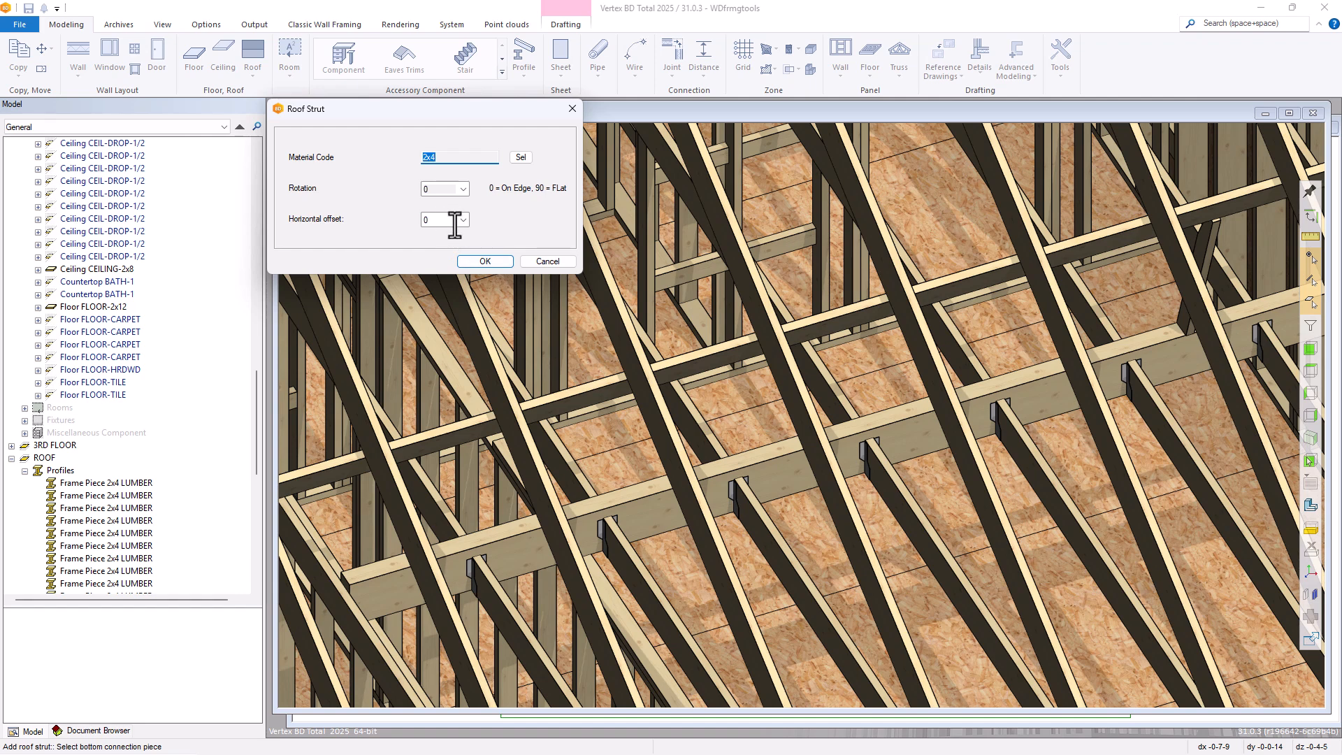
left_click(473, 263)
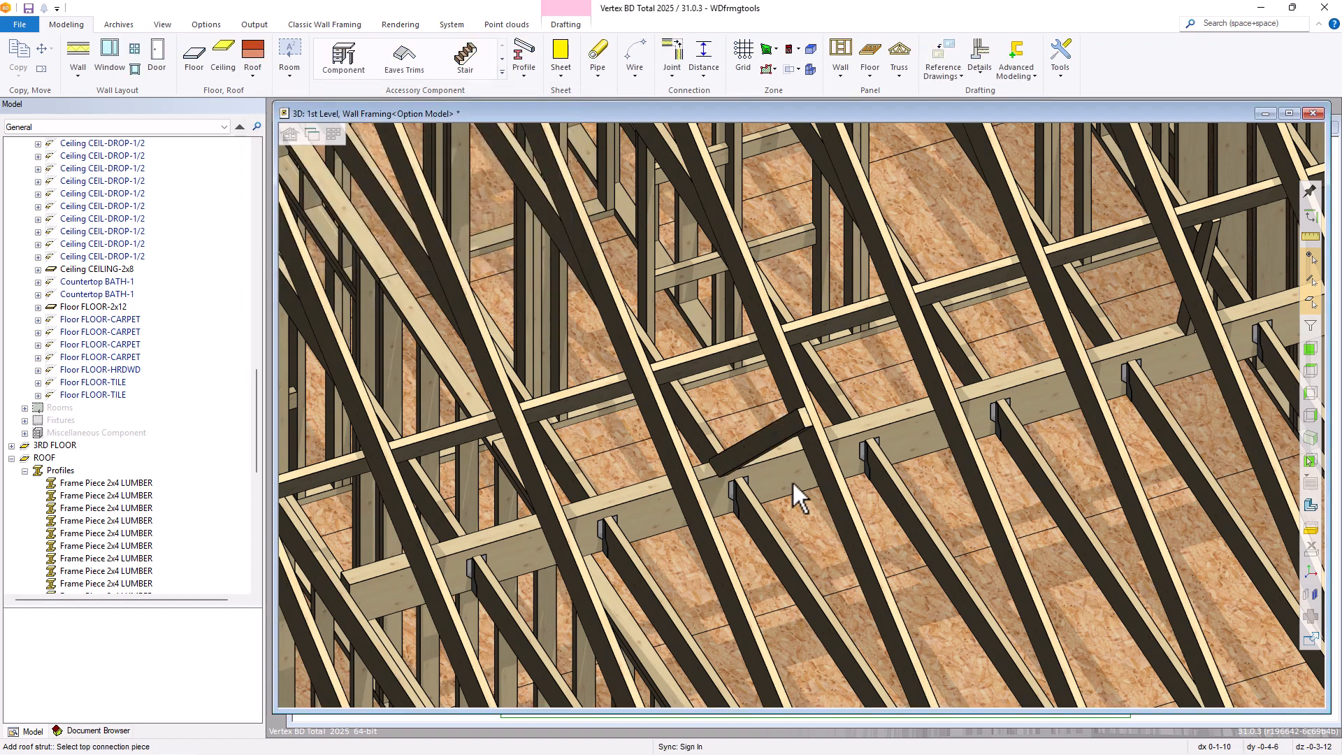
scroll(792, 483, "up", 4)
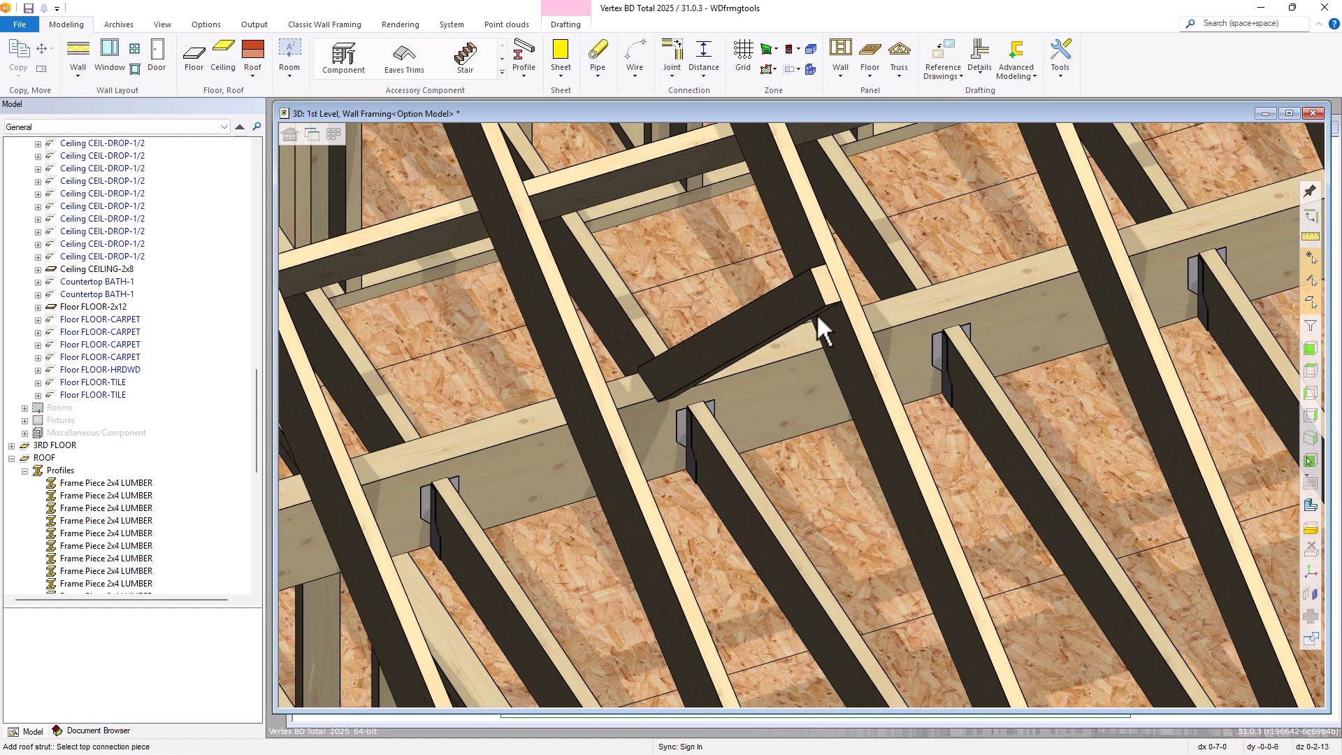
middle_click_drag(745, 369, 735, 360)
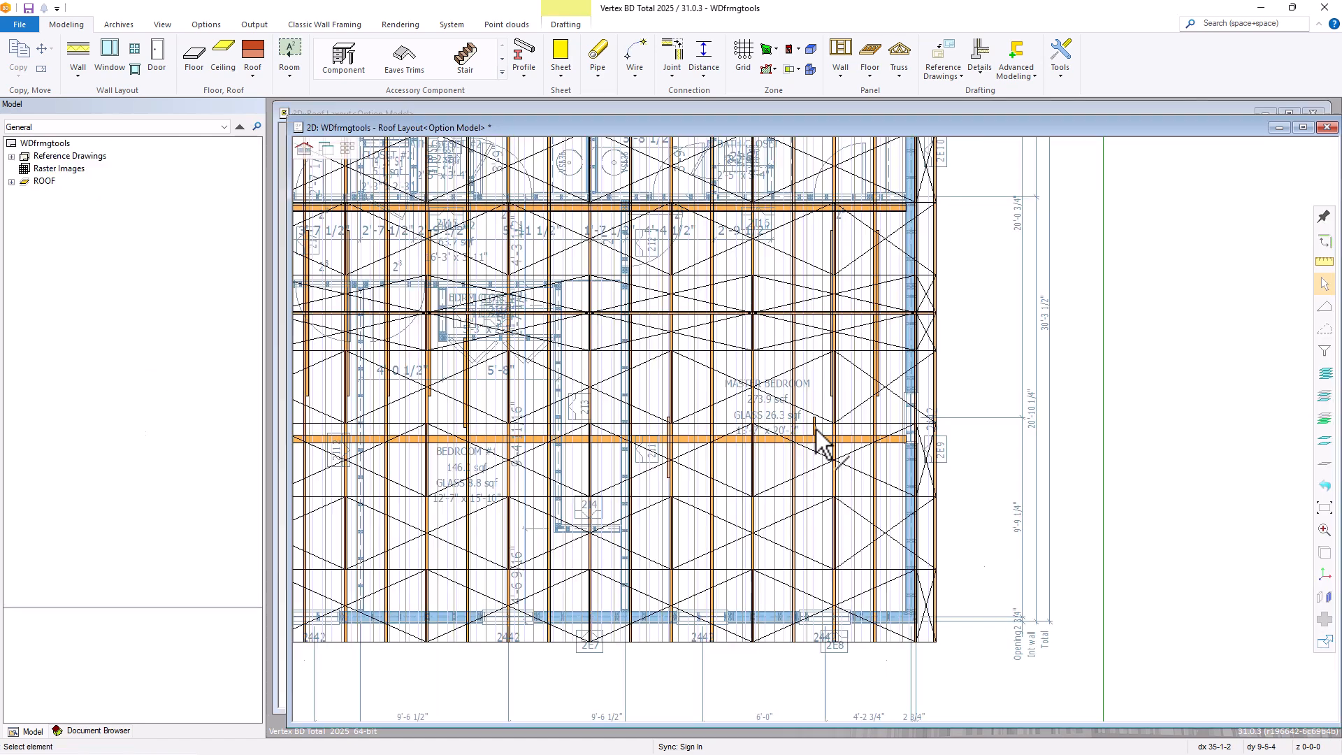
Switch to the 2D Roof Layout and examine how the placed struts and strongback framing are drawn in plan
scroll(725, 455, "up", 5)
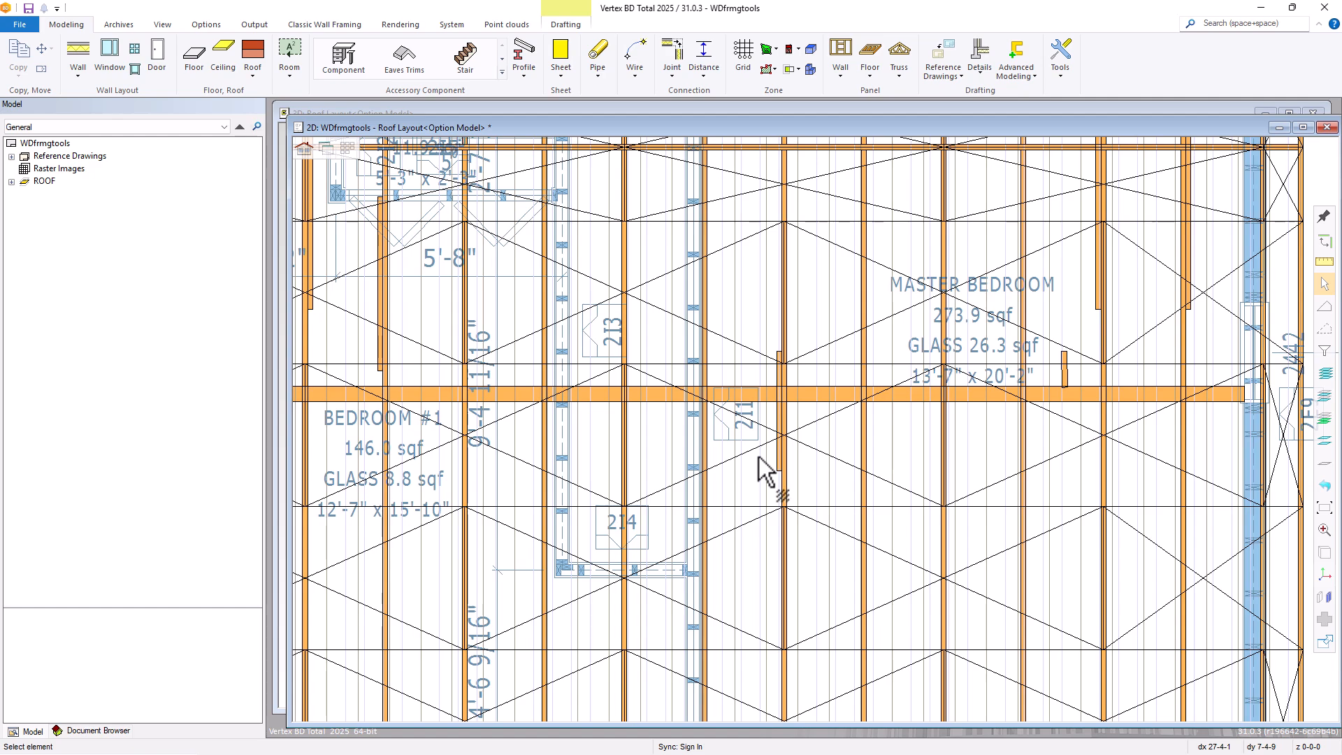
scroll(755, 454, "down", 5)
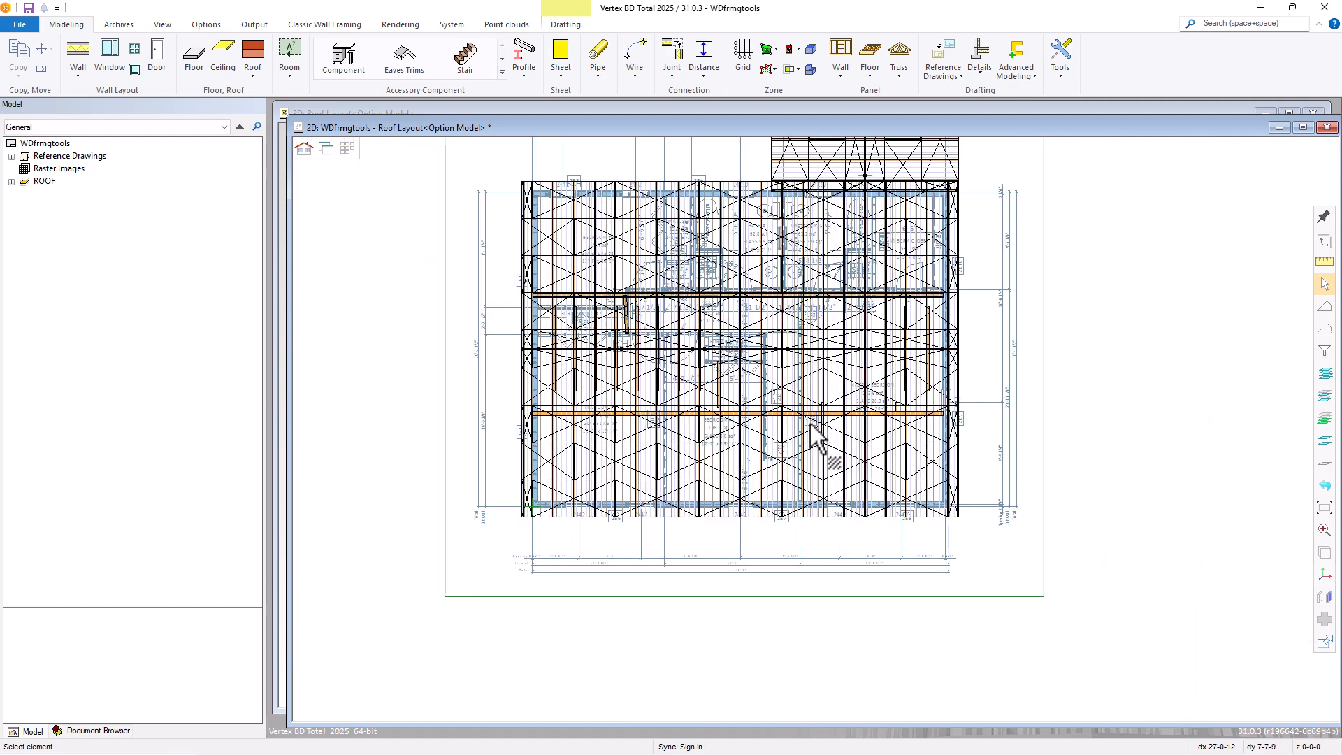
scroll(642, 322, "up", 3)
scroll(641, 320, "up", 5)
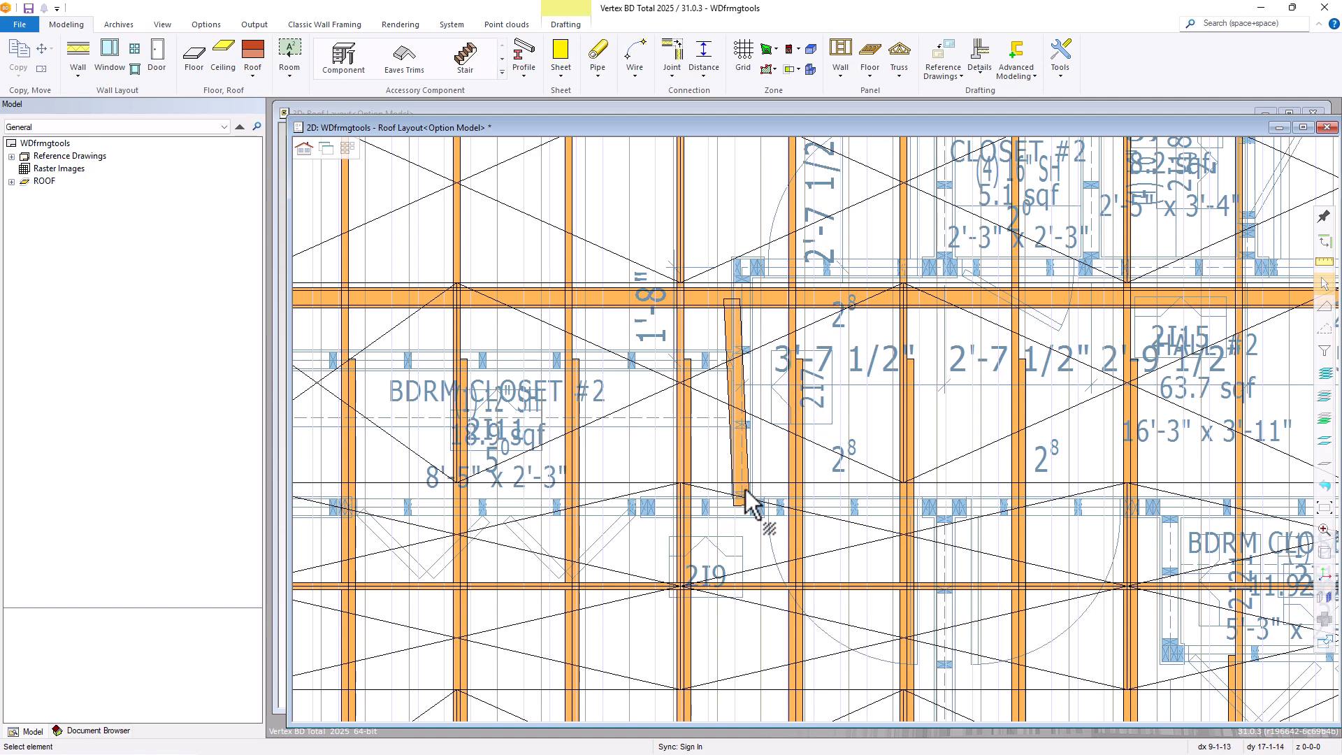
scroll(745, 491, "down", 1)
scroll(745, 490, "down", 1)
scroll(820, 442, "down", 1)
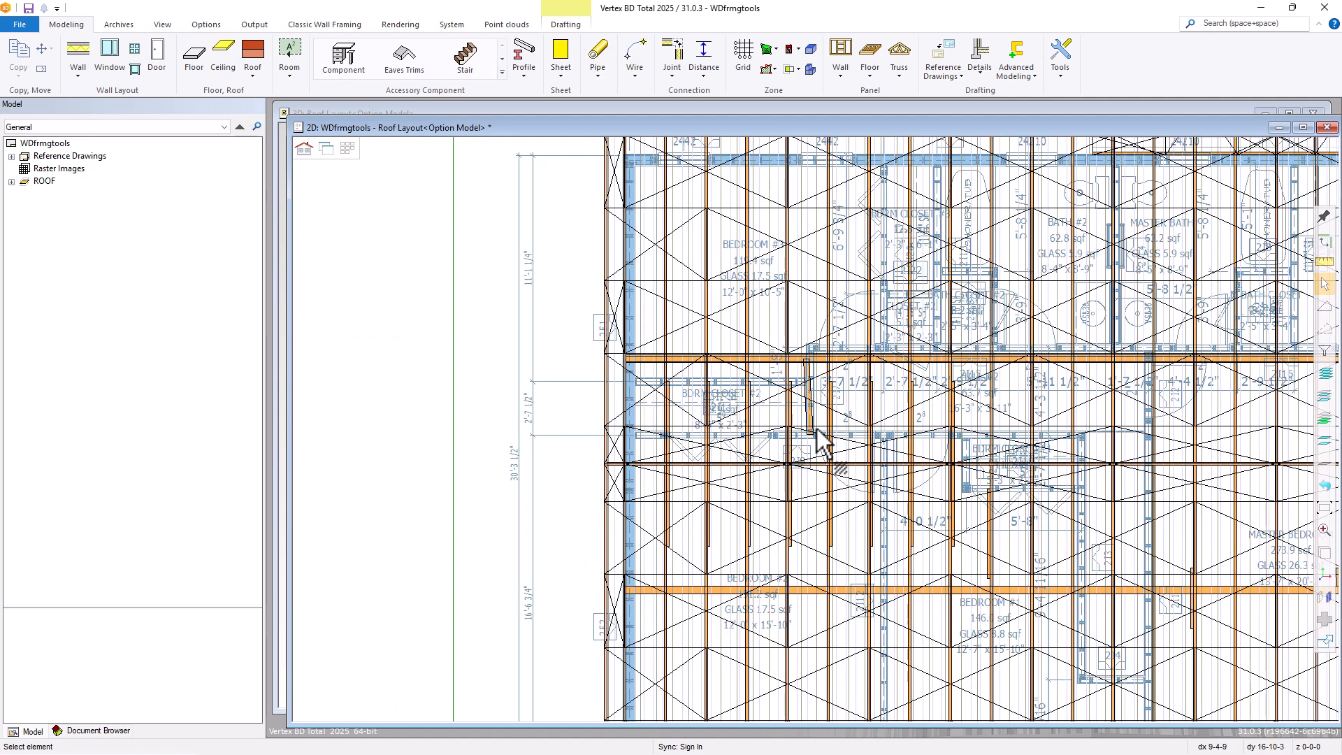